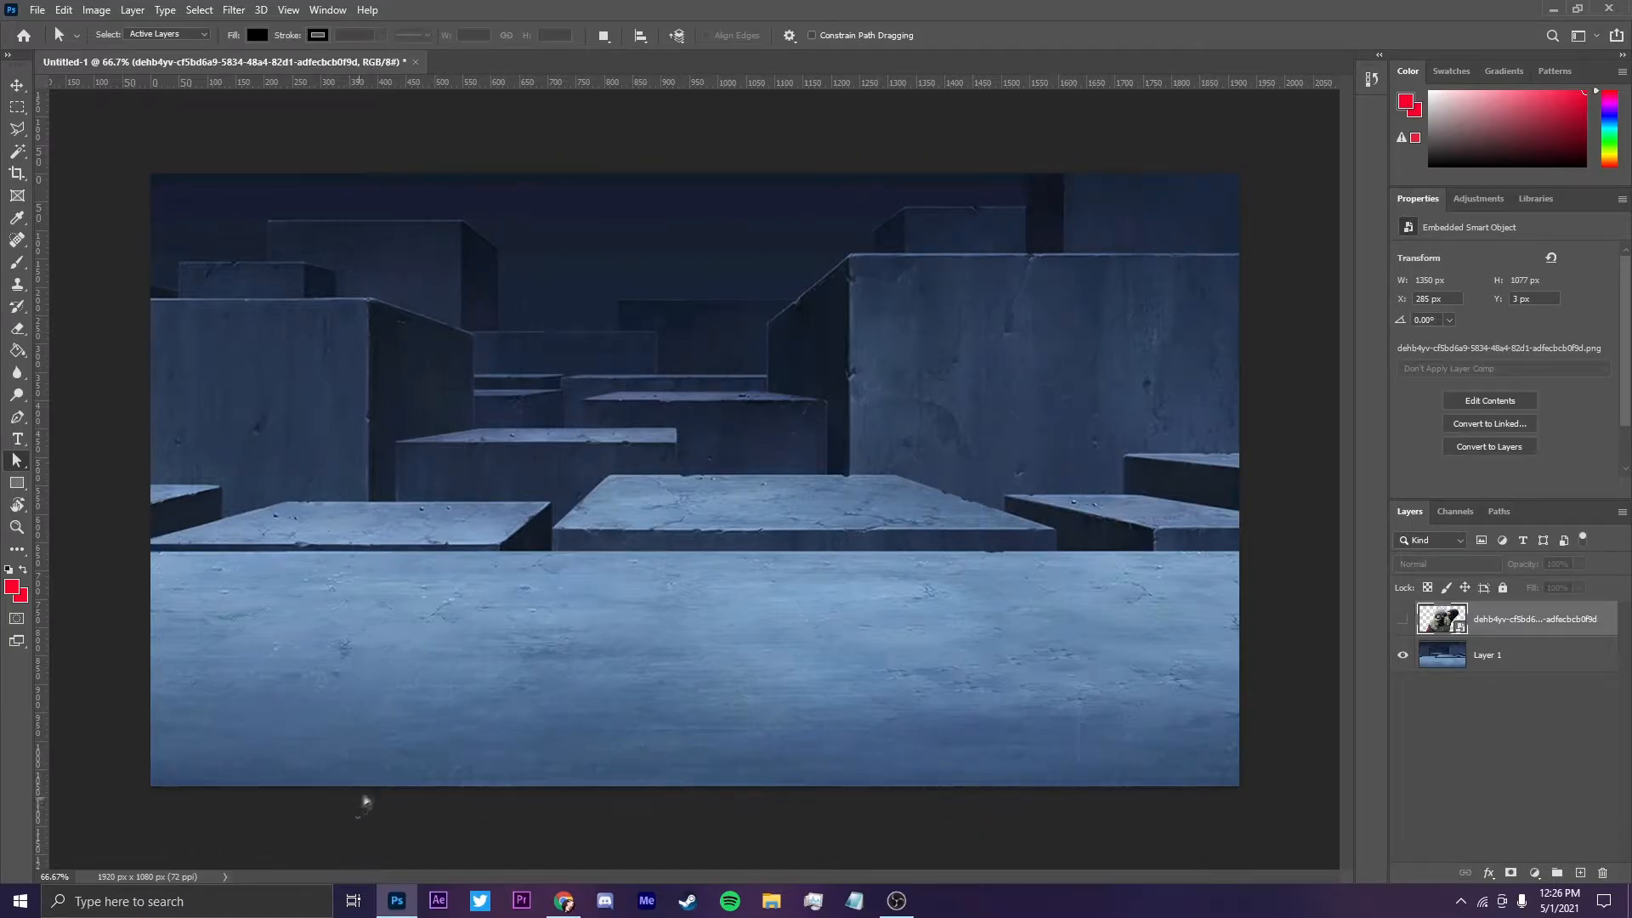
Step: Make the character cutout layer visible over the blue stone-block background
click(1402, 618)
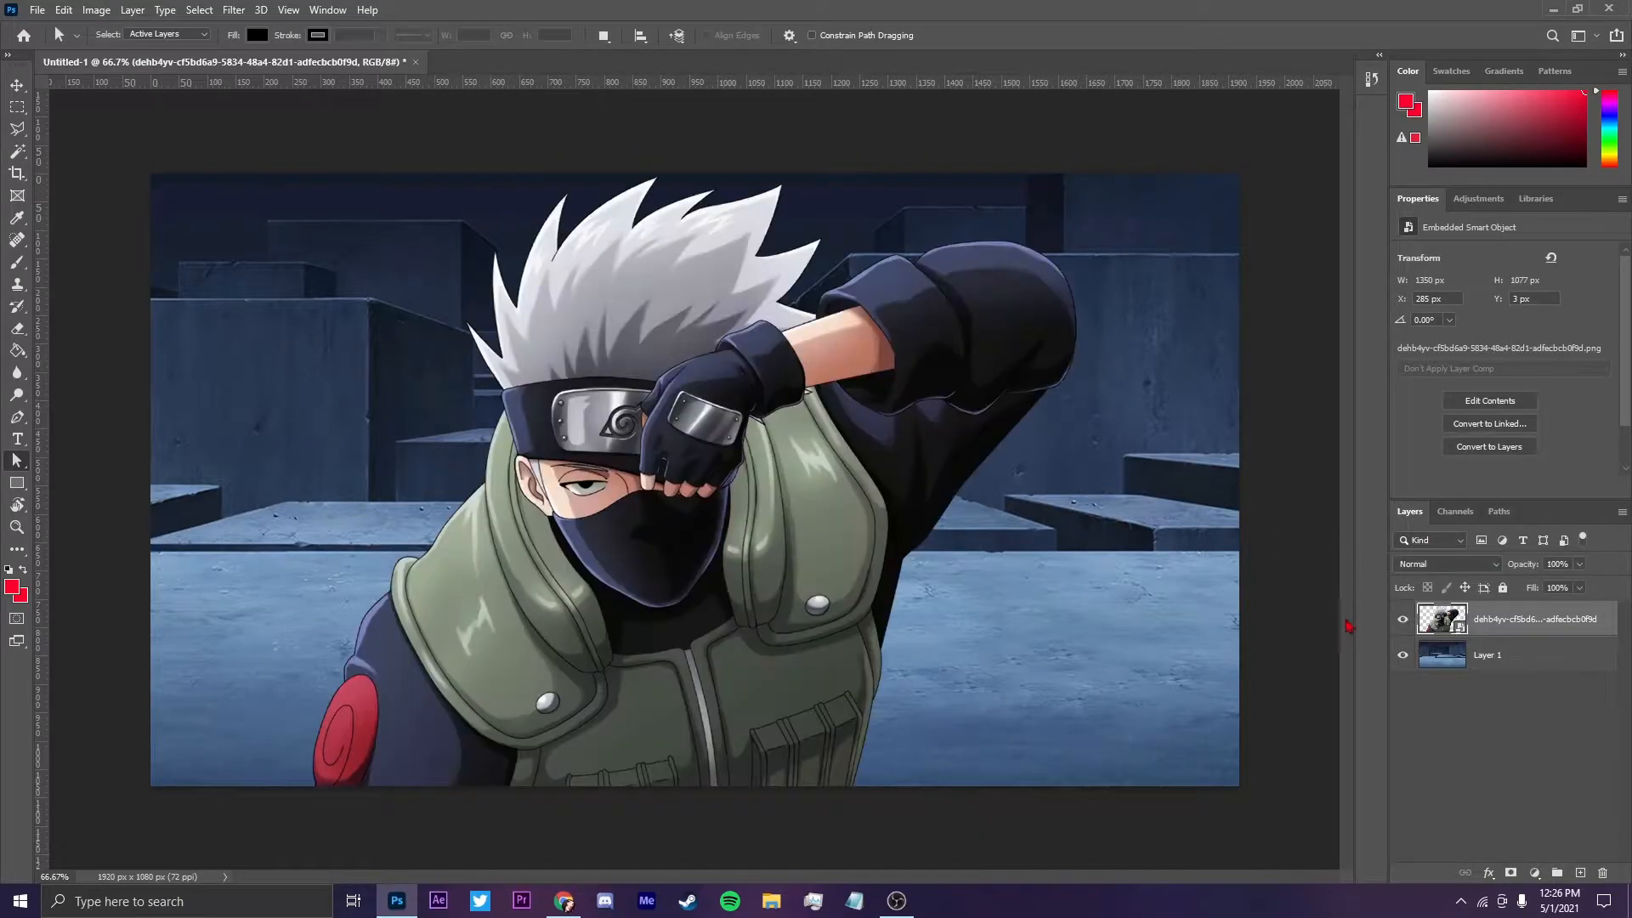
click(1403, 618)
click(1403, 619)
drag(1007, 831, 330, 170)
drag(316, 143, 906, 850)
drag(286, 826, 1147, 229)
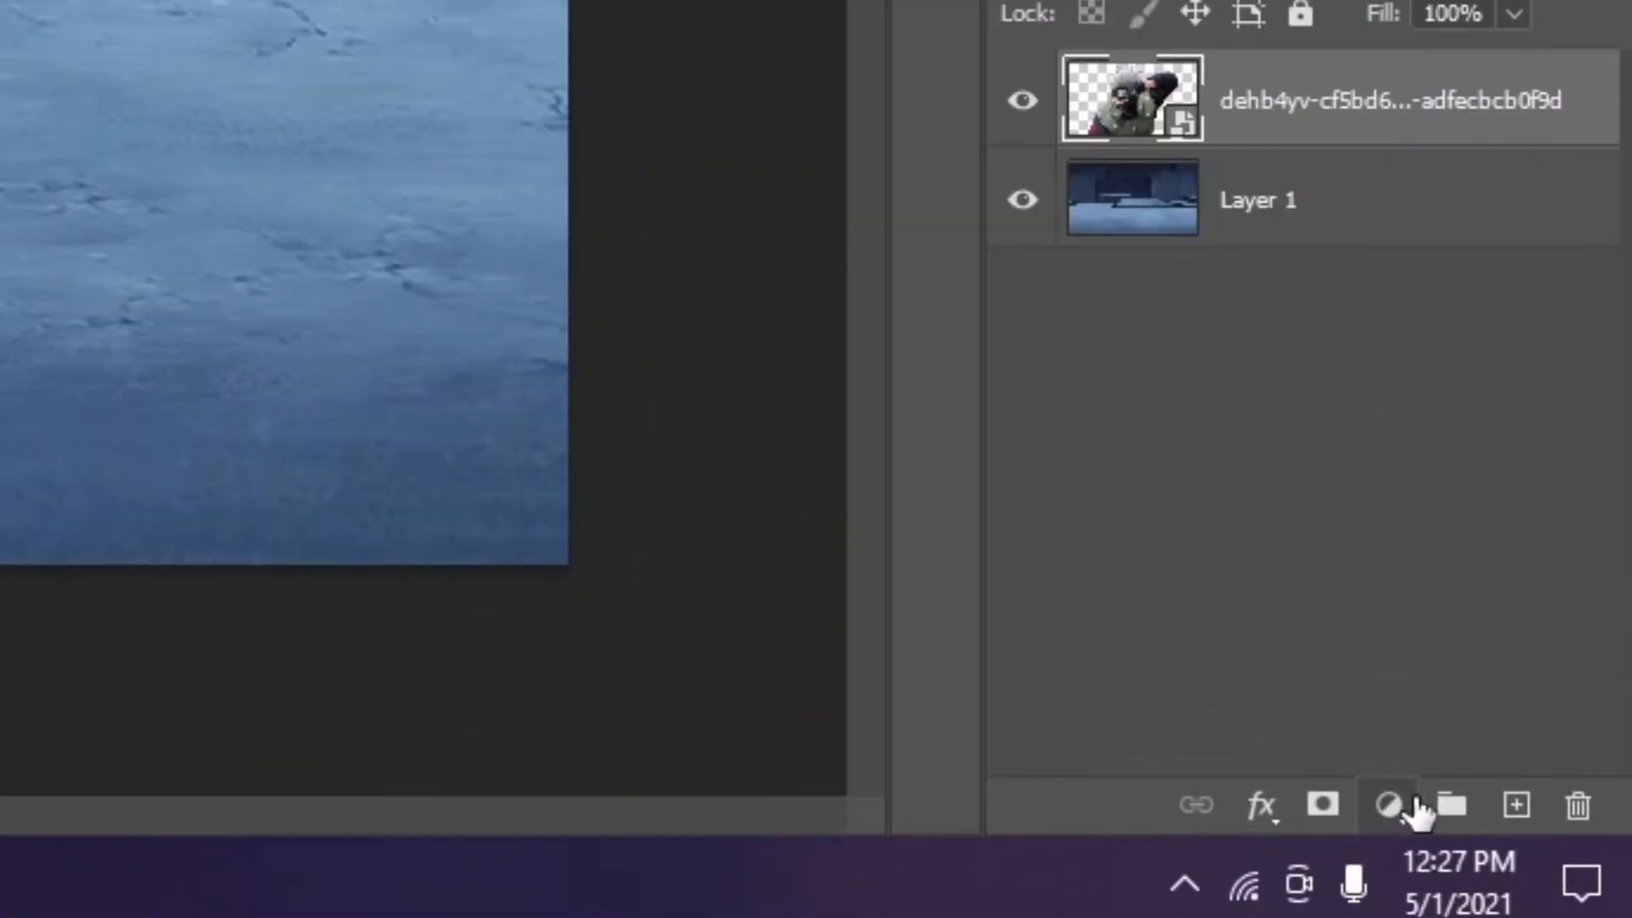
Step: Add a Curves adjustment layer above the character and clip it to the character layer
click(1535, 872)
click(1392, 809)
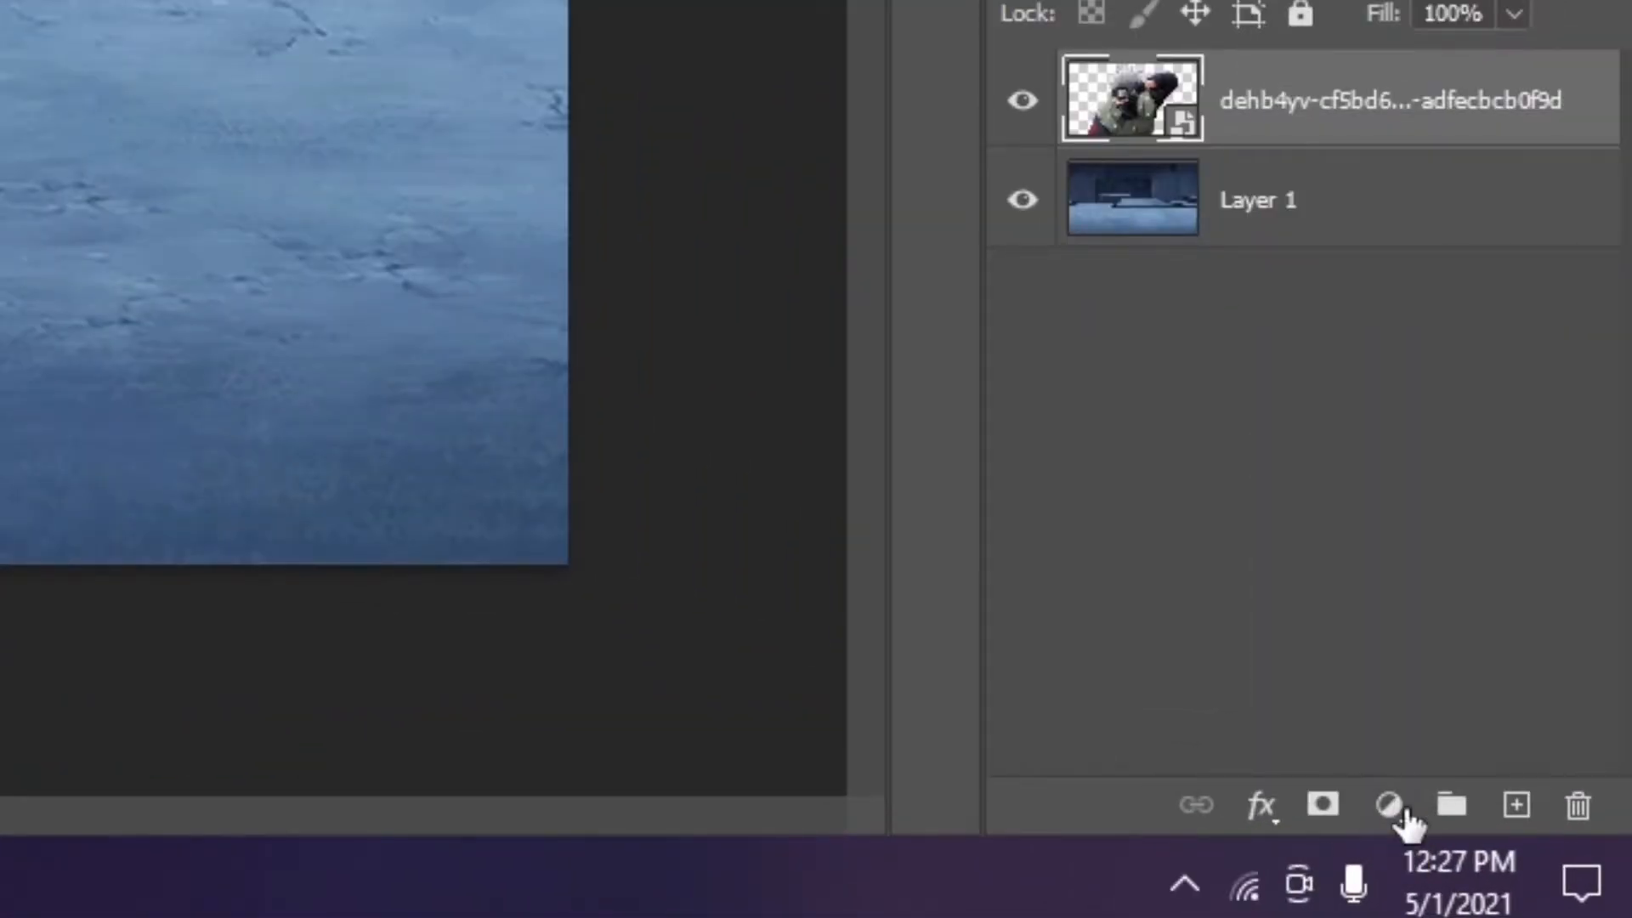
click(1390, 807)
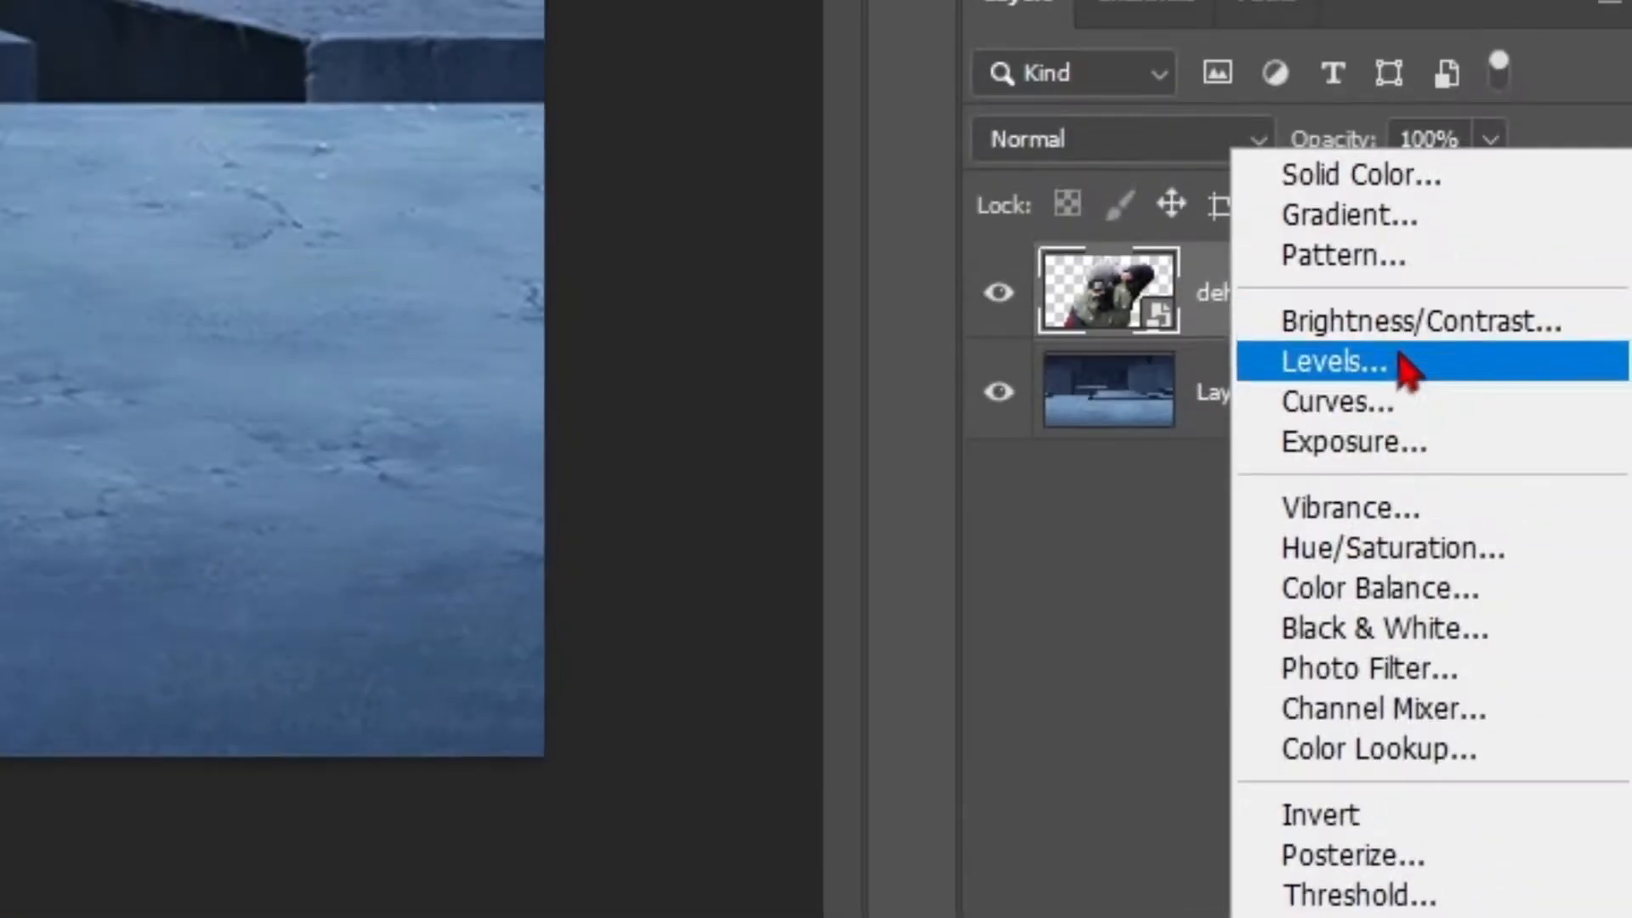
click(1383, 406)
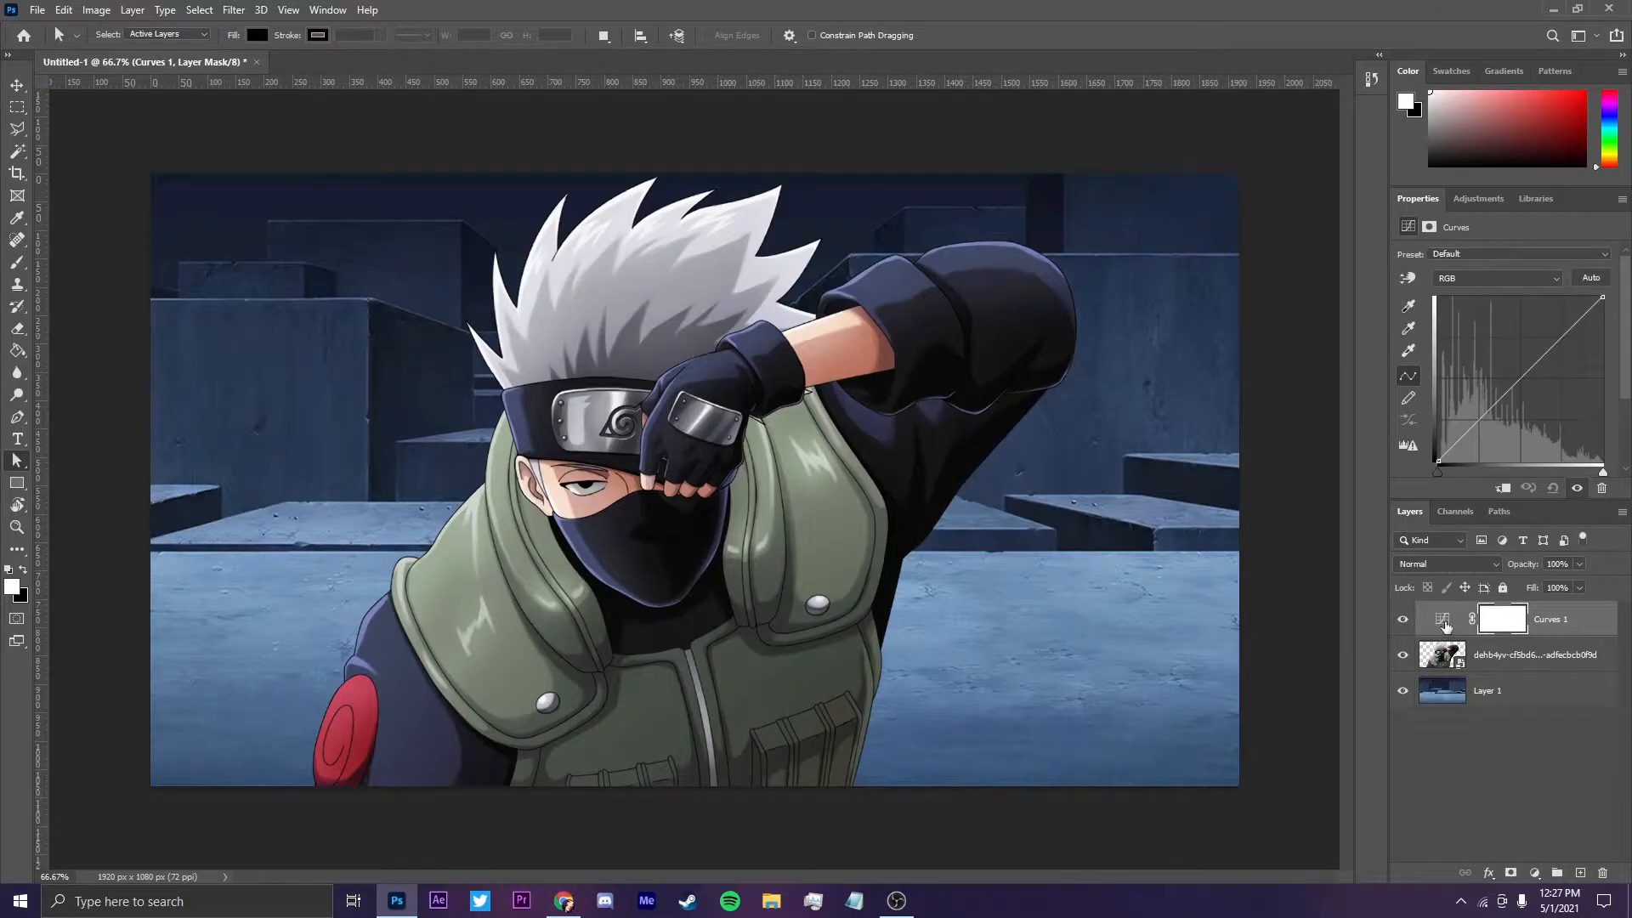
click(1444, 623)
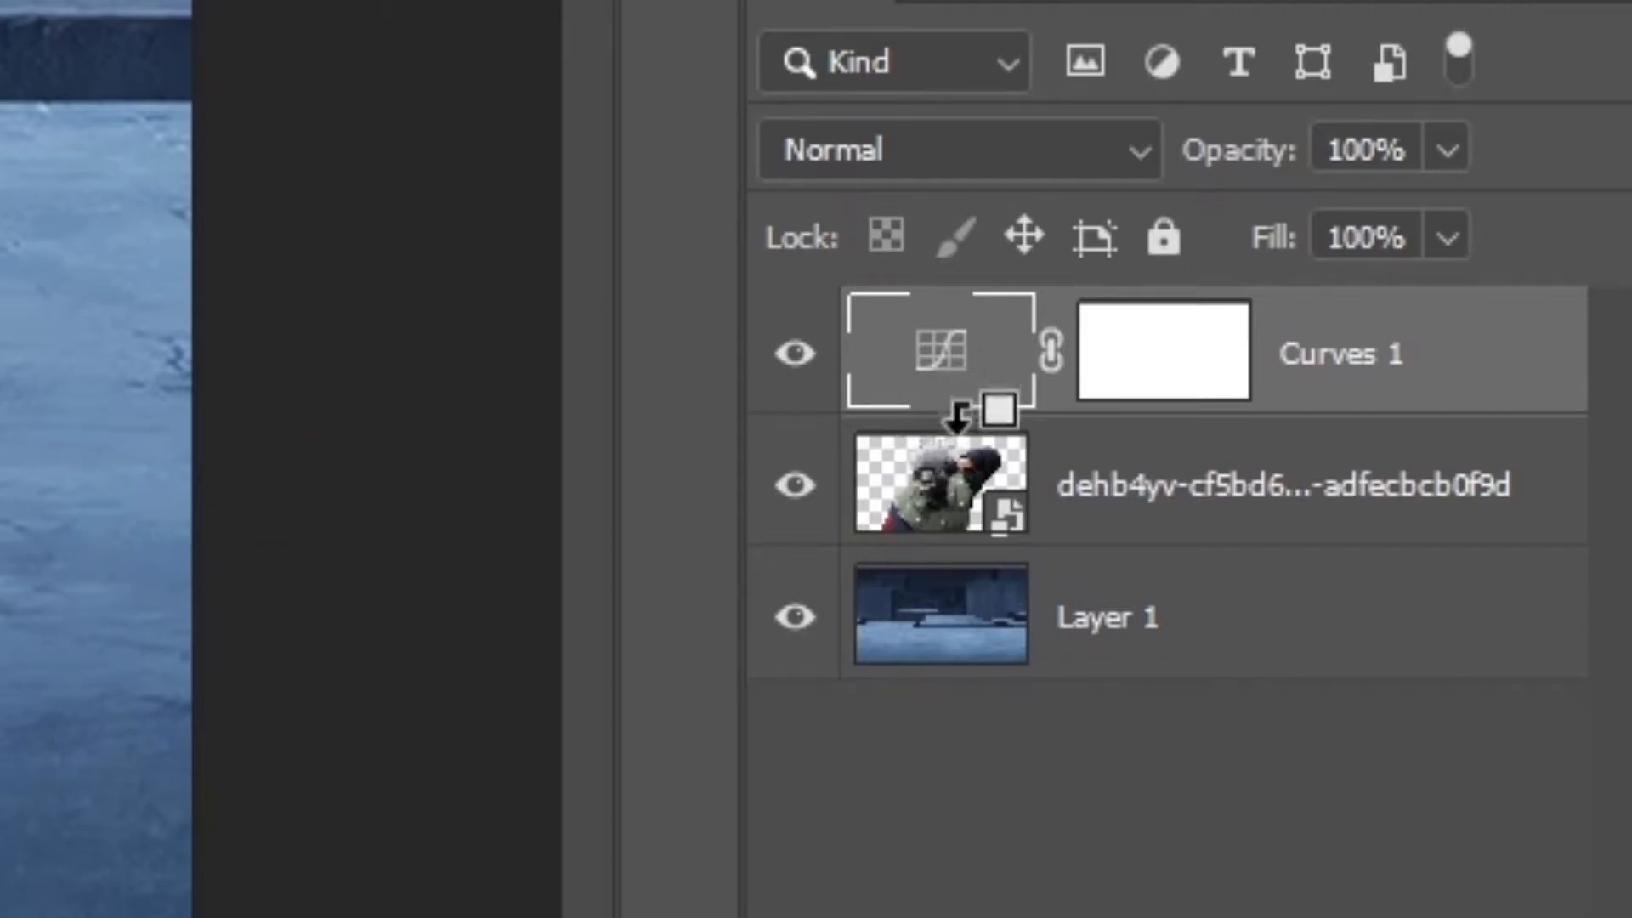
alt+click(970, 408)
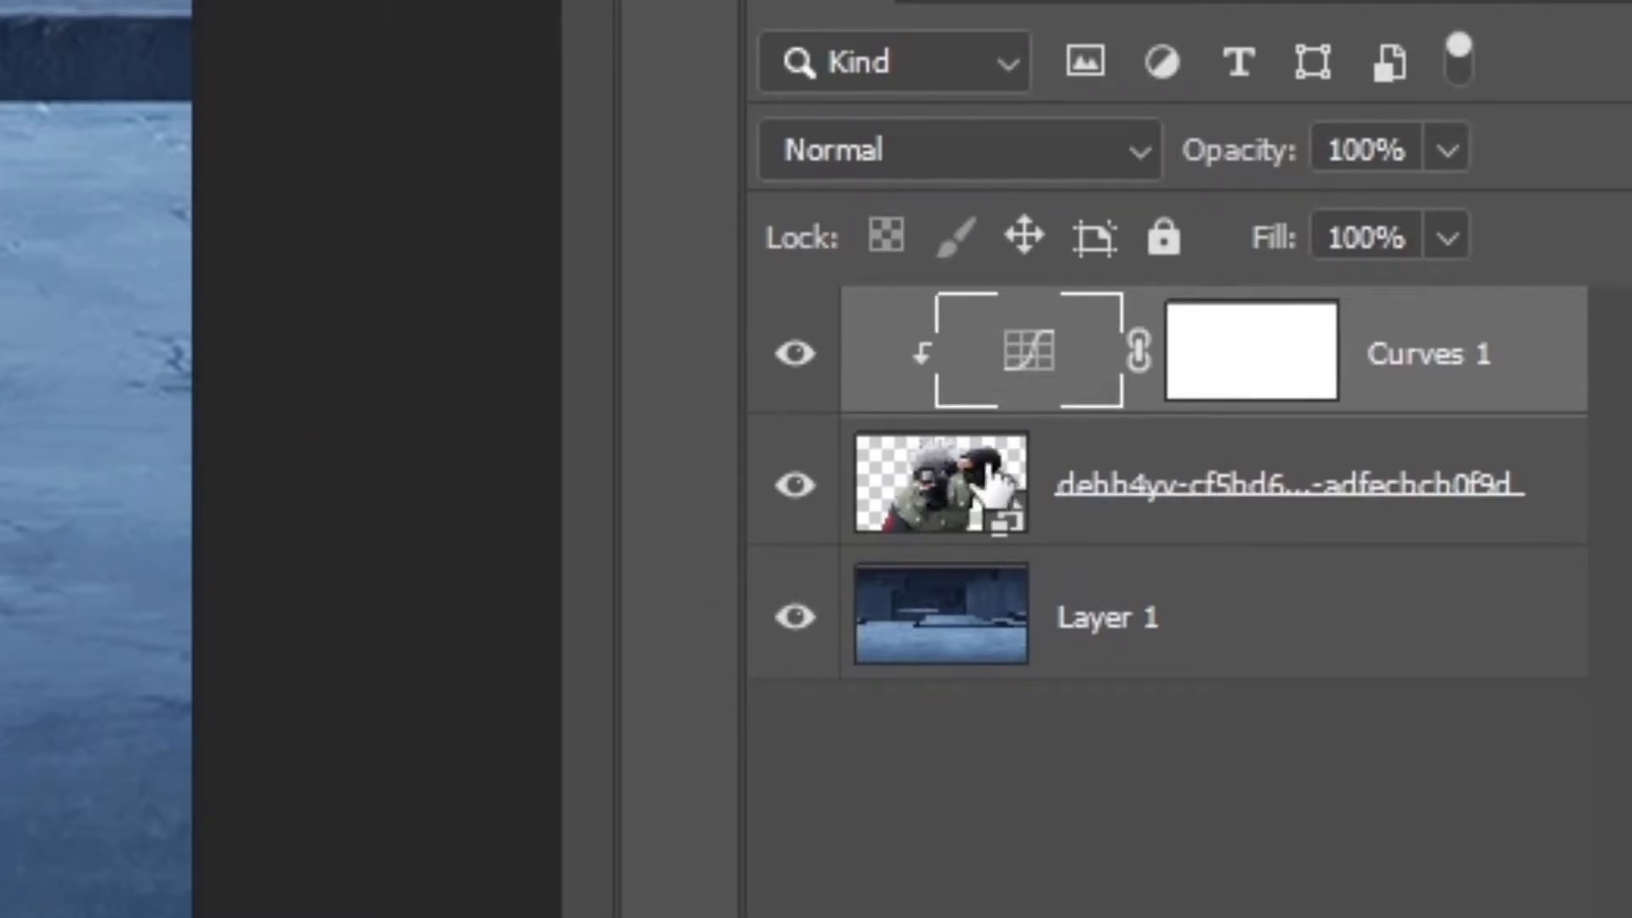
click(790, 352)
click(790, 353)
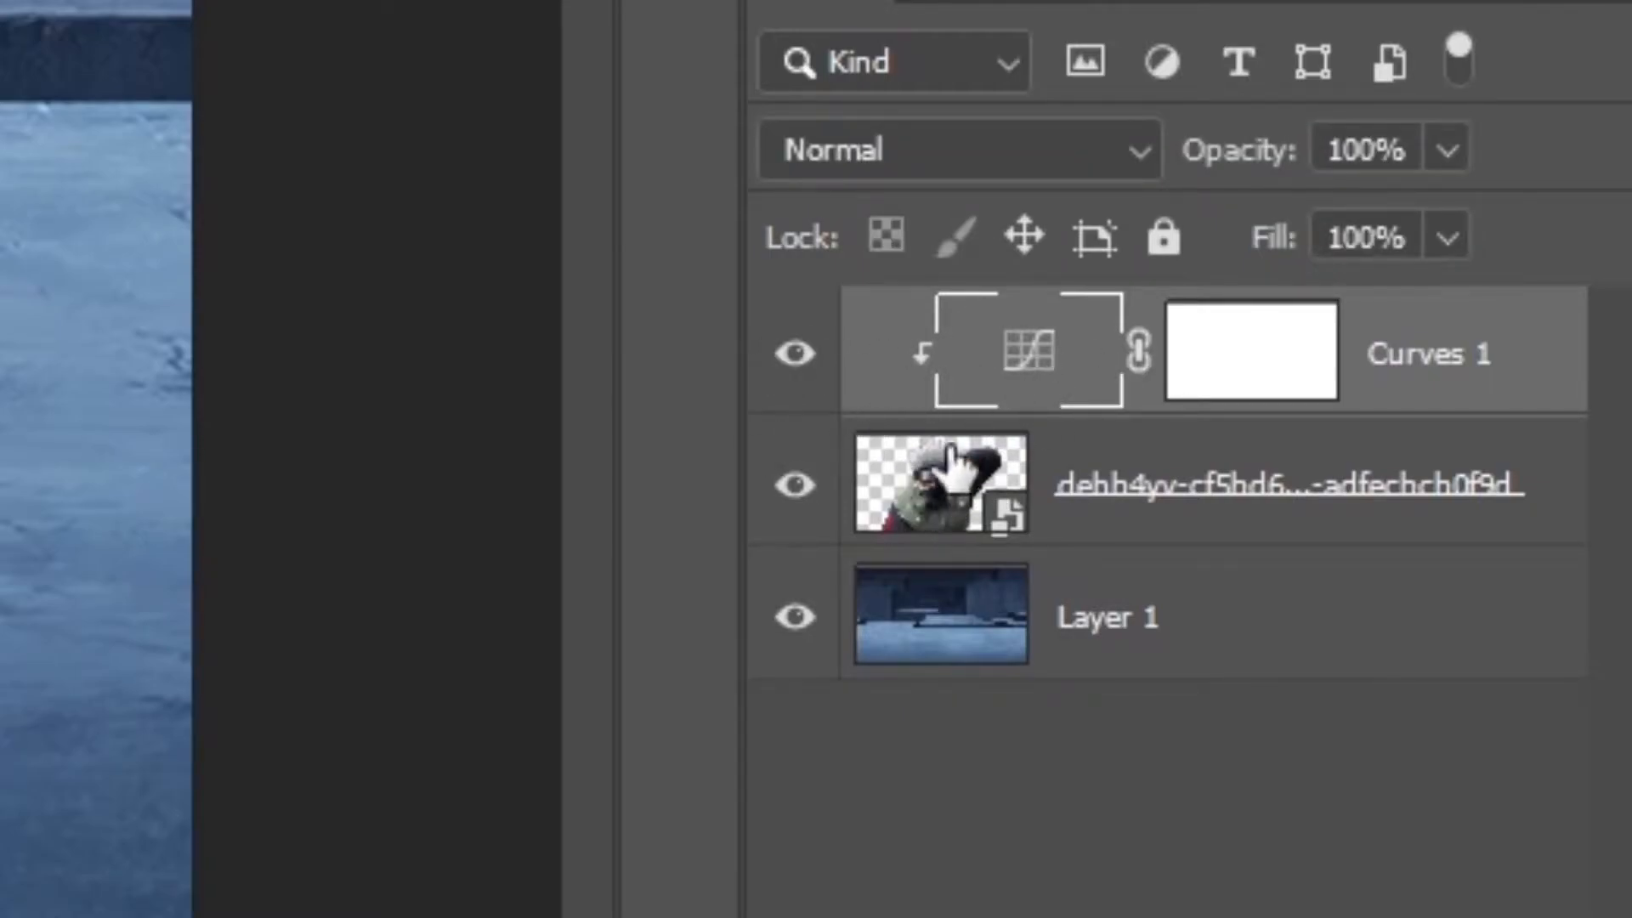
click(799, 357)
click(799, 357)
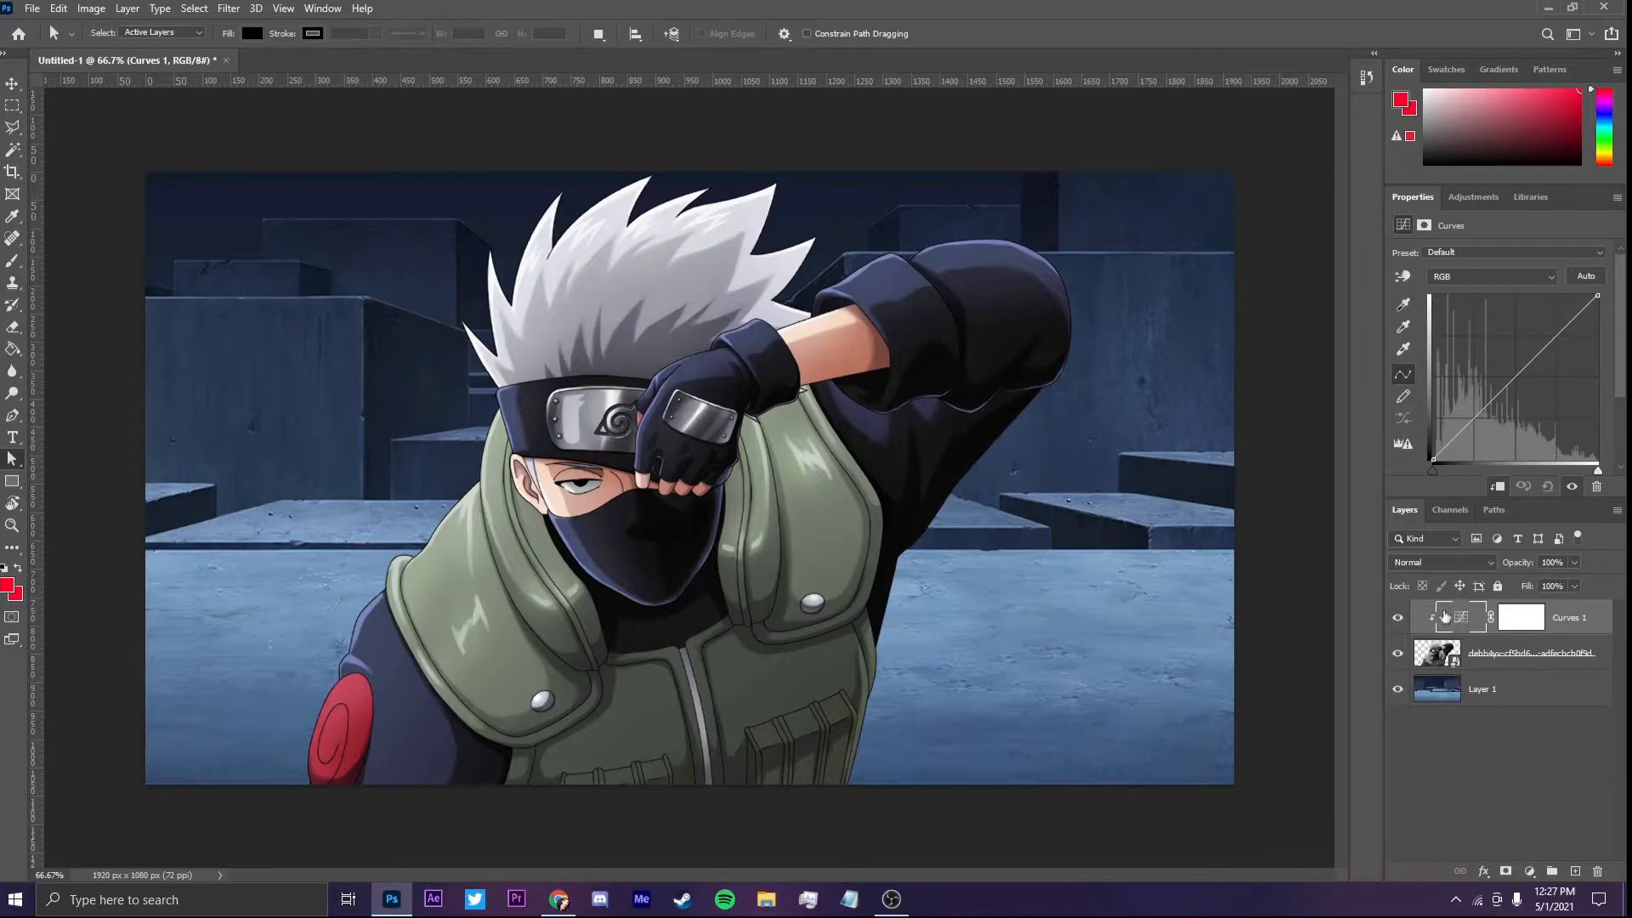
Step: Set the Curves auto color correction to Find Dark & Light Colors with shadow color 121b26 sampled from the background's dark block side
alt+click(1586, 276)
click(1157, 293)
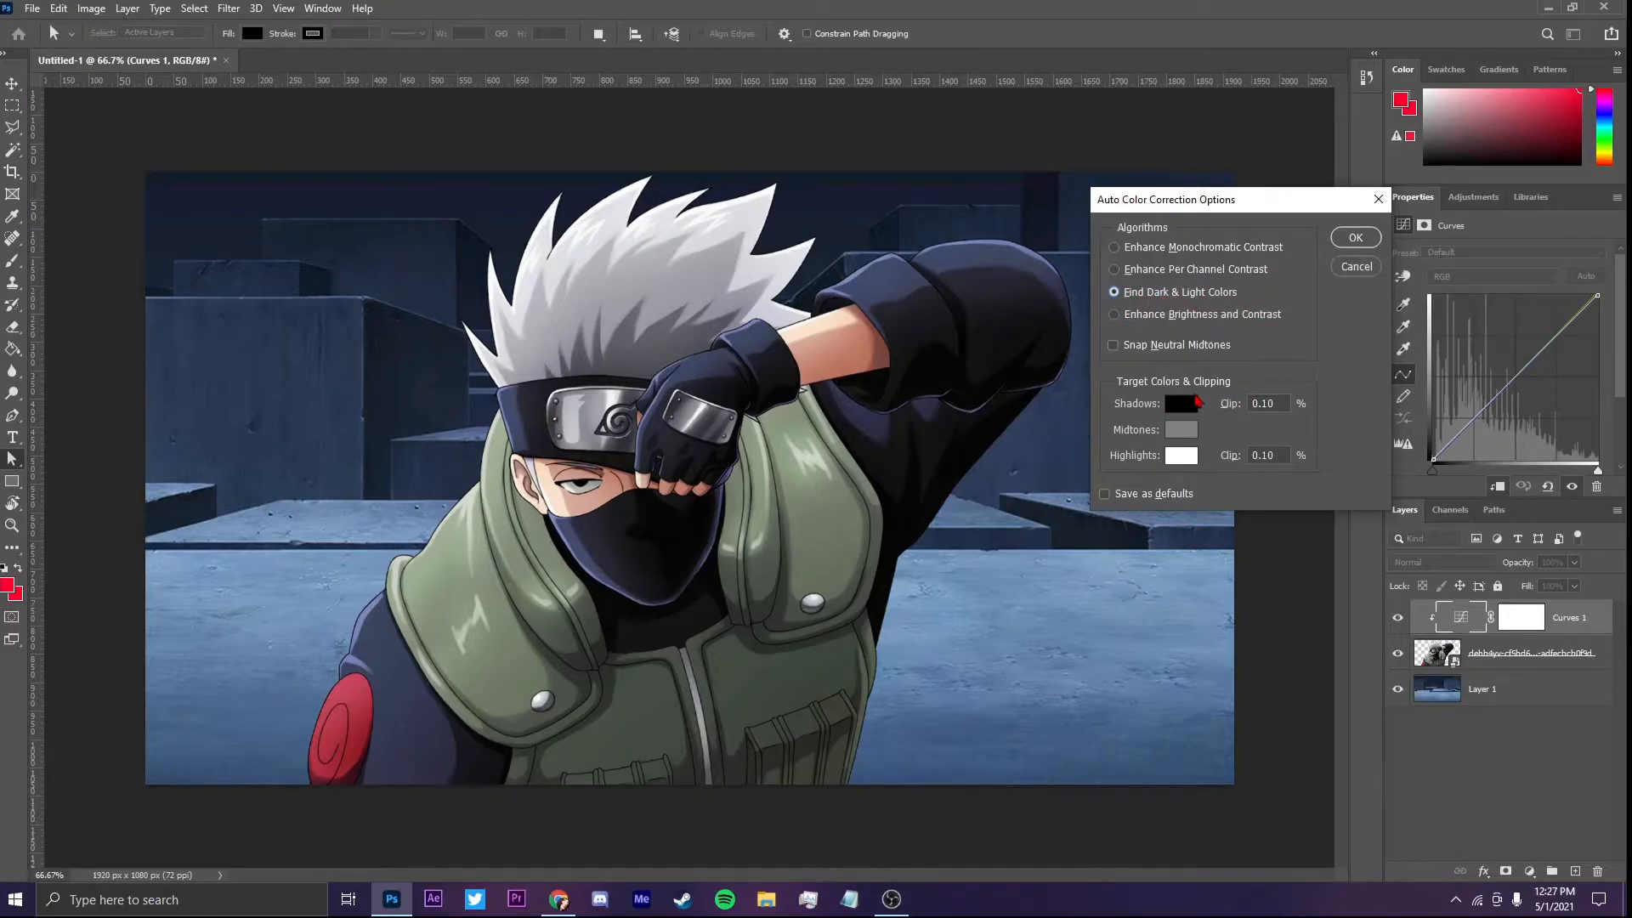
click(1182, 404)
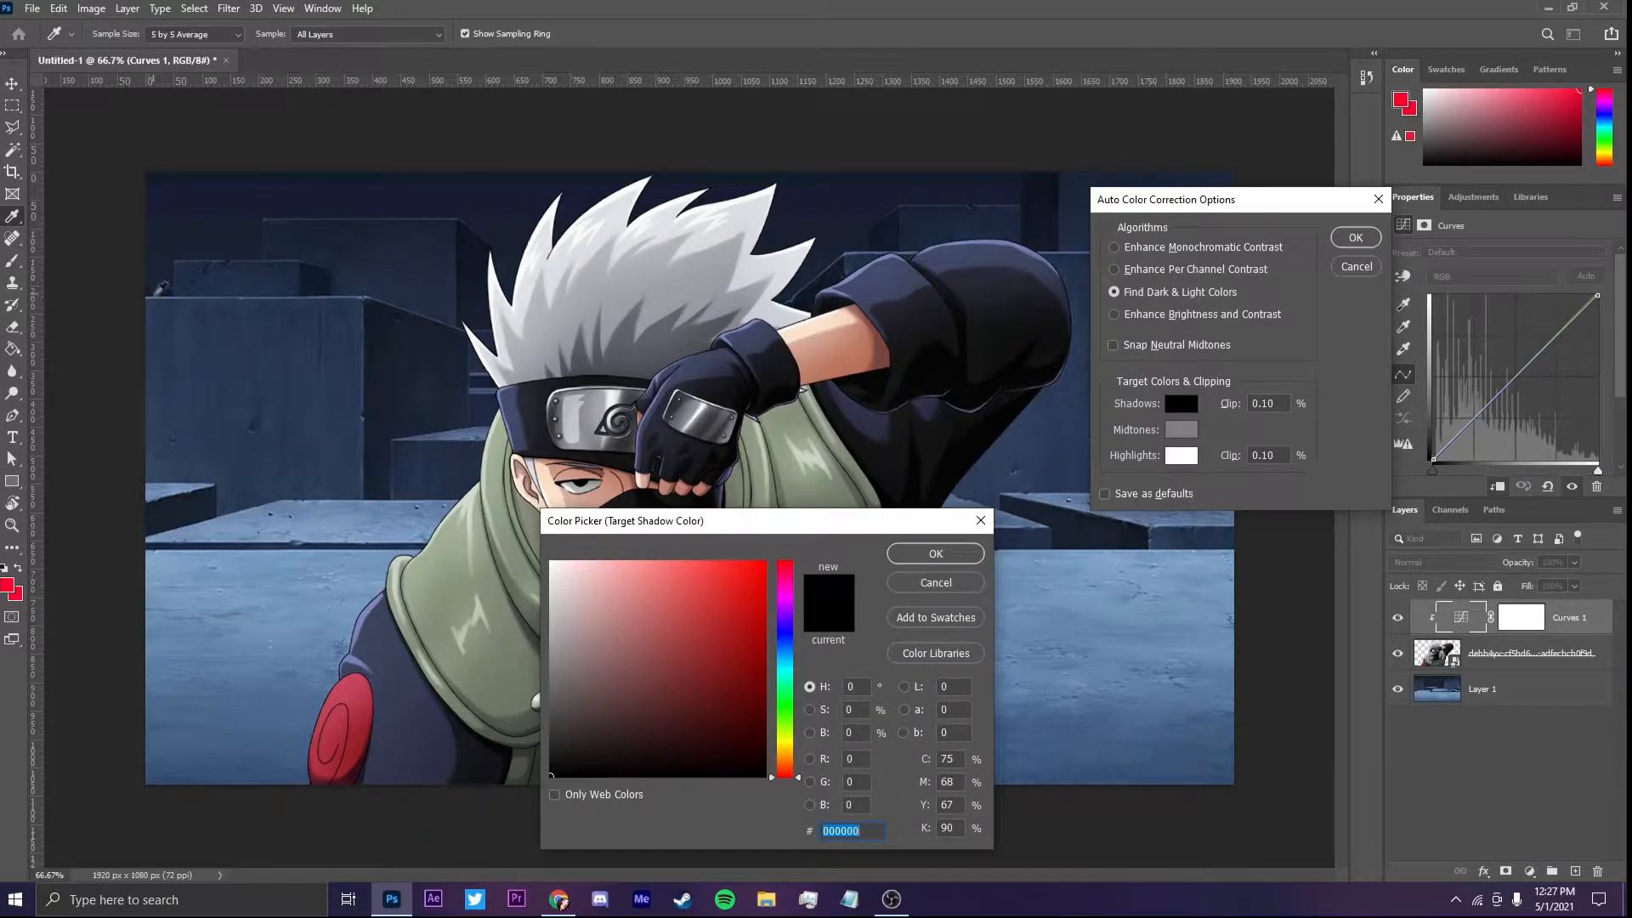
click(368, 317)
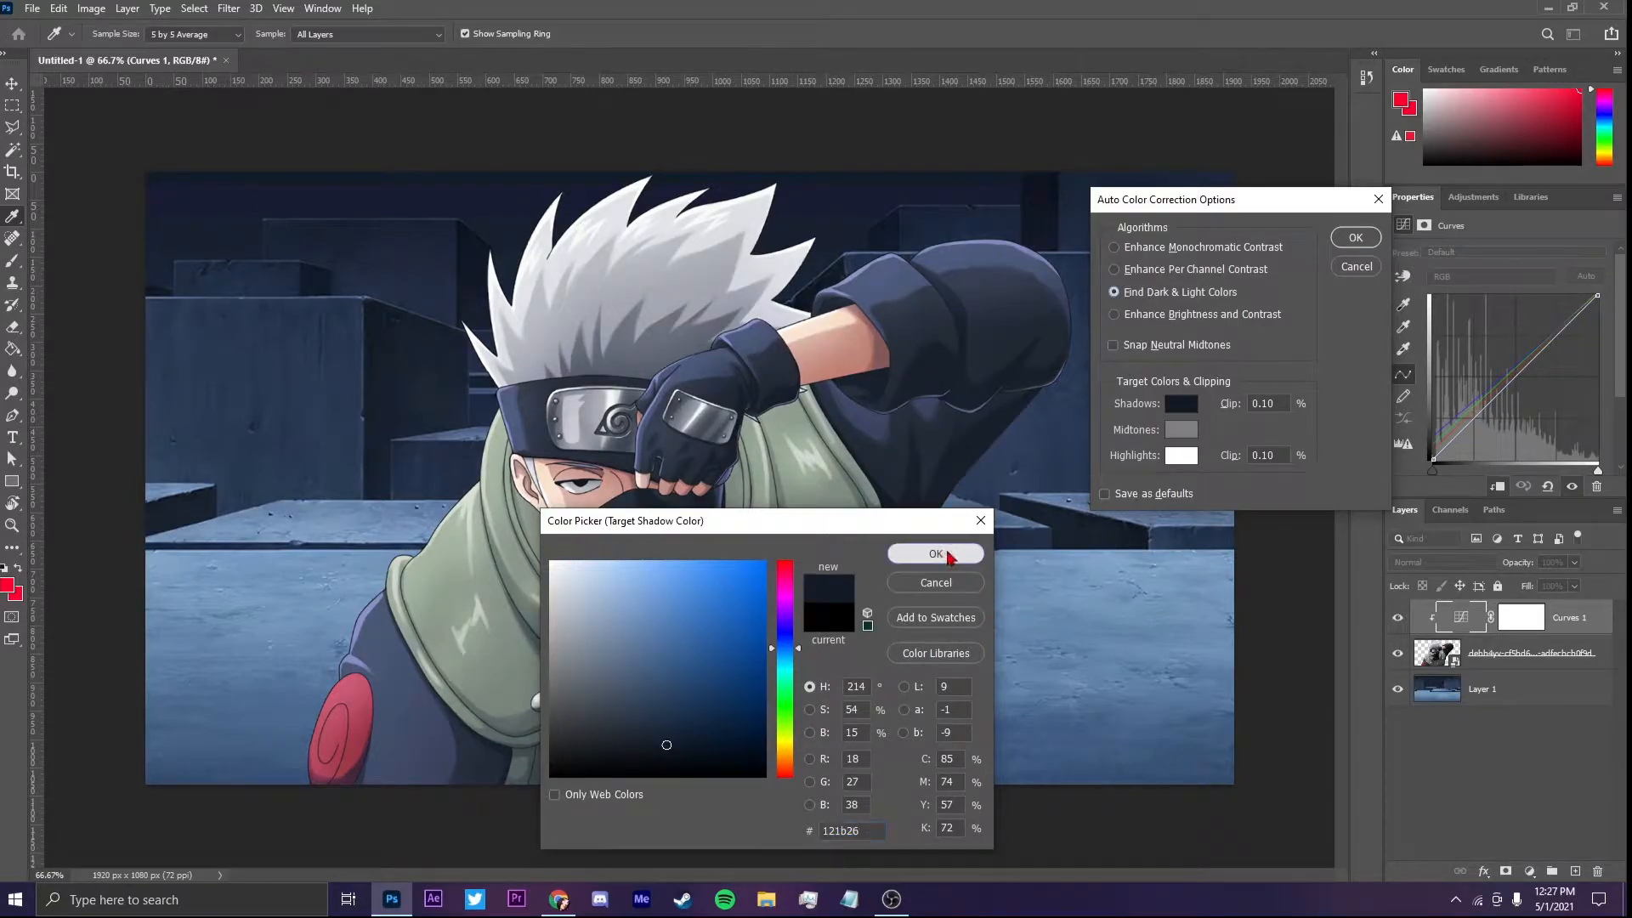
click(935, 553)
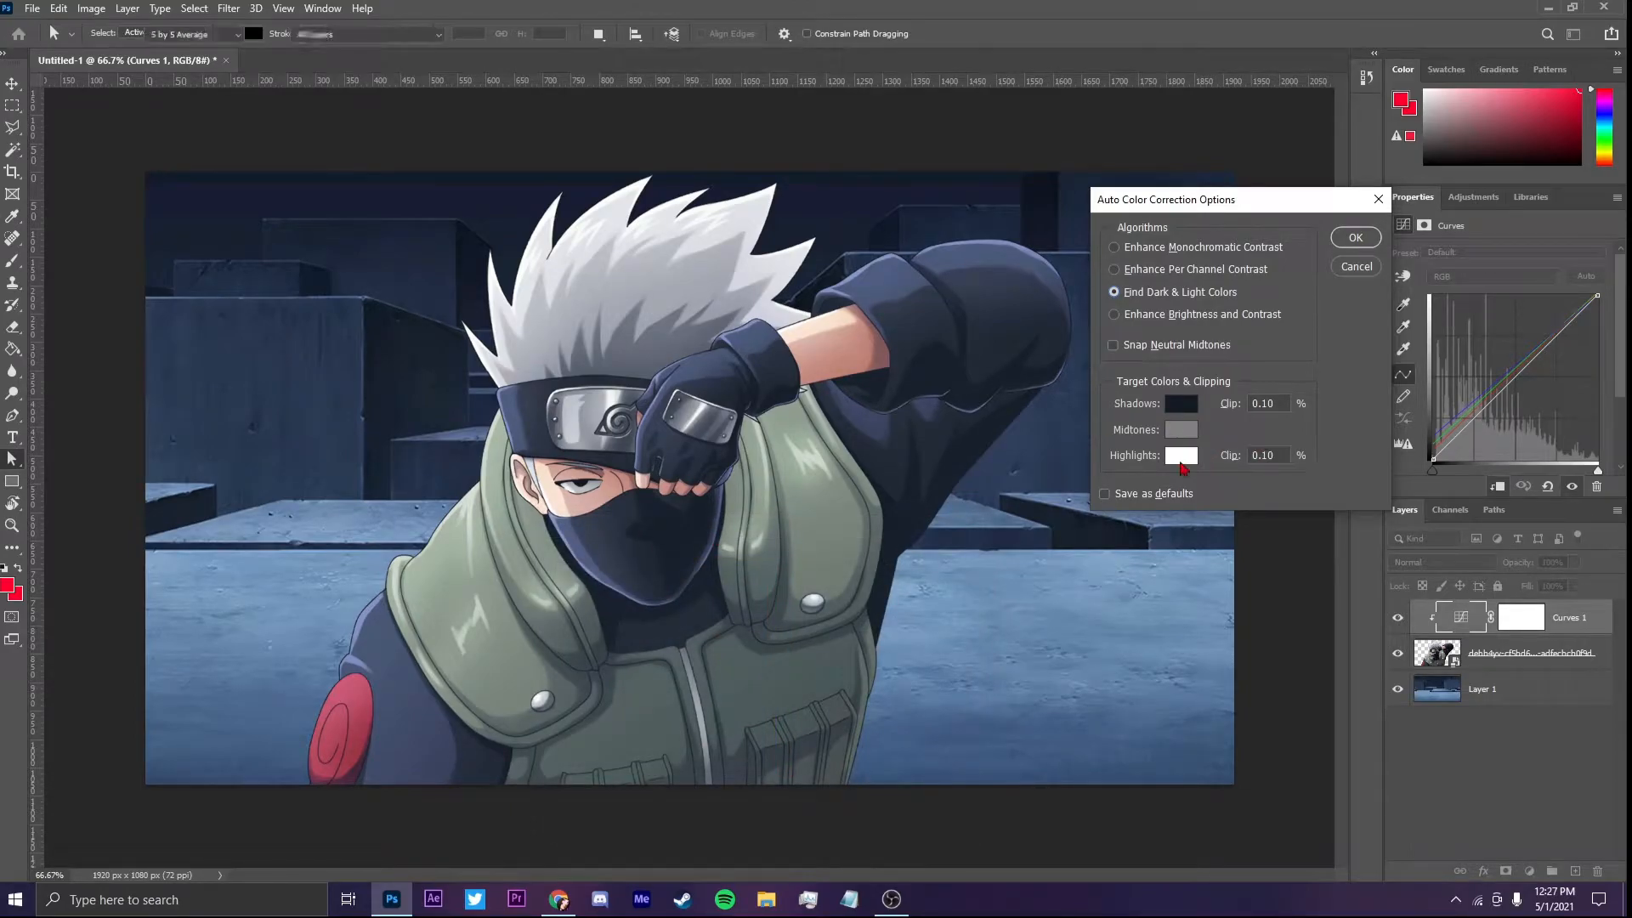
Step: Set the target highlight color to 7999bf sampled from the background's lit slab, and apply the correction without saving it as defaults
click(1182, 456)
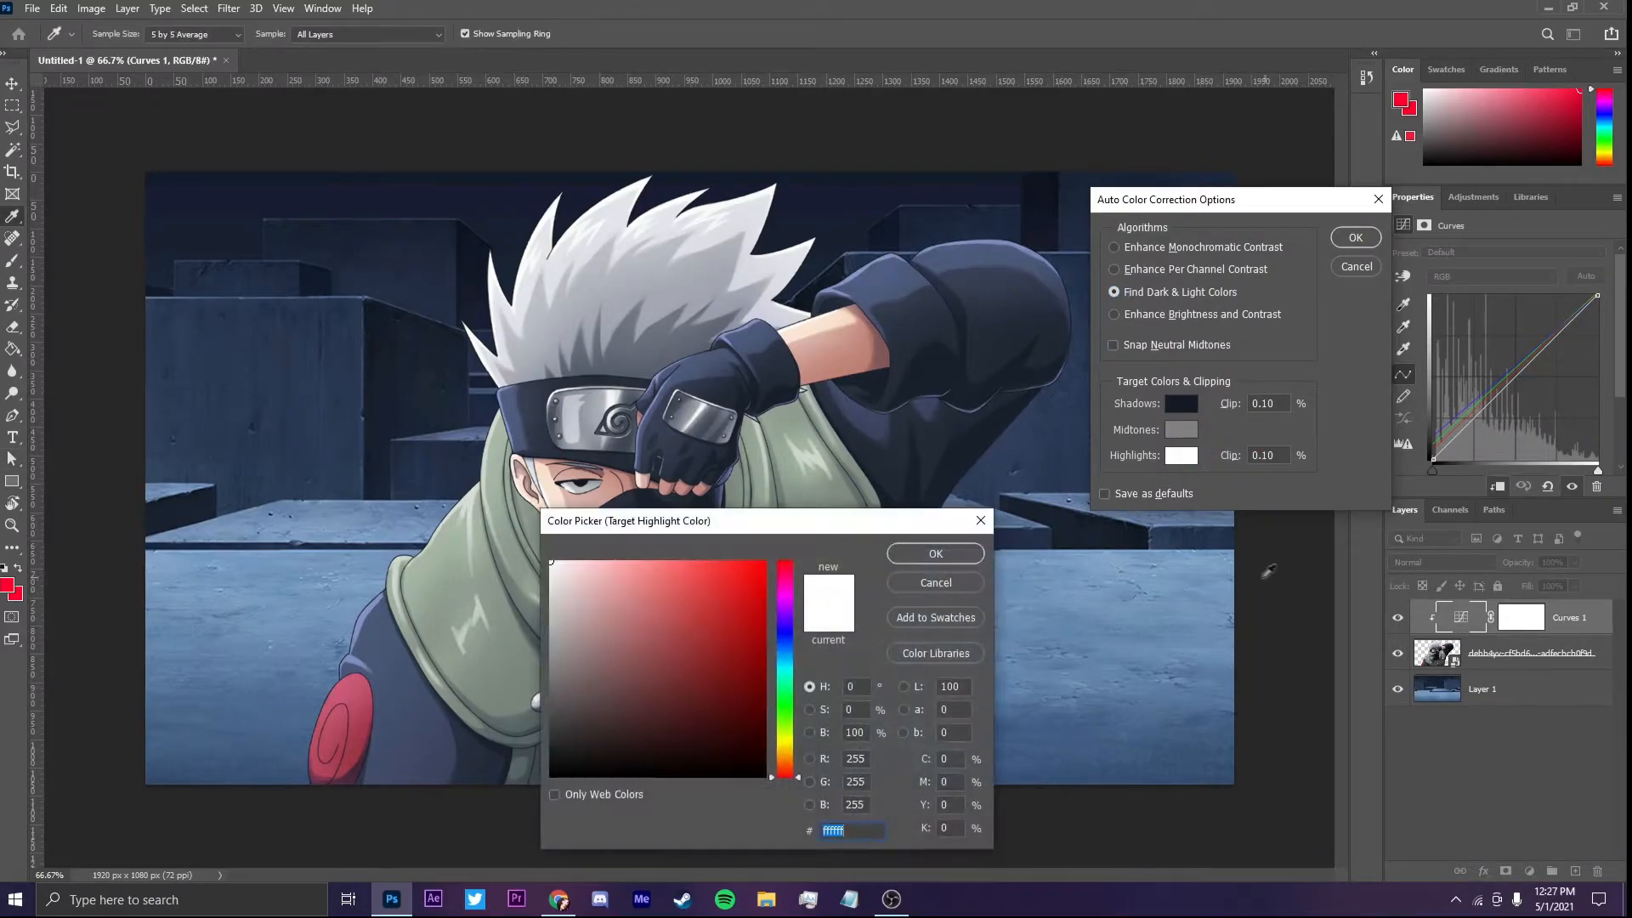
click(381, 531)
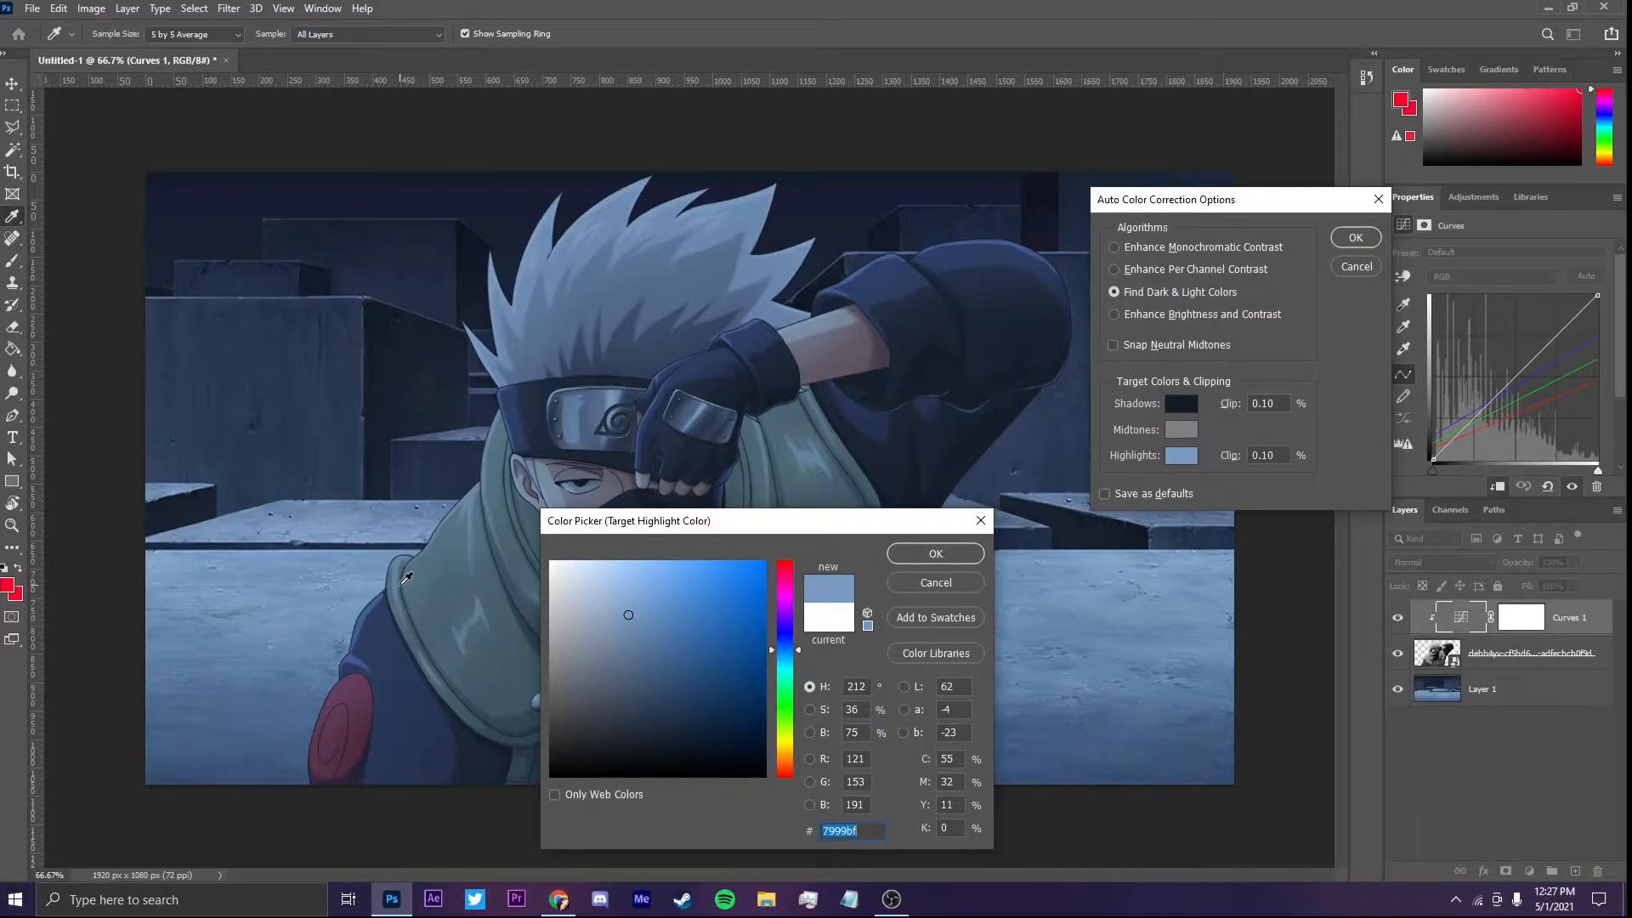
click(907, 561)
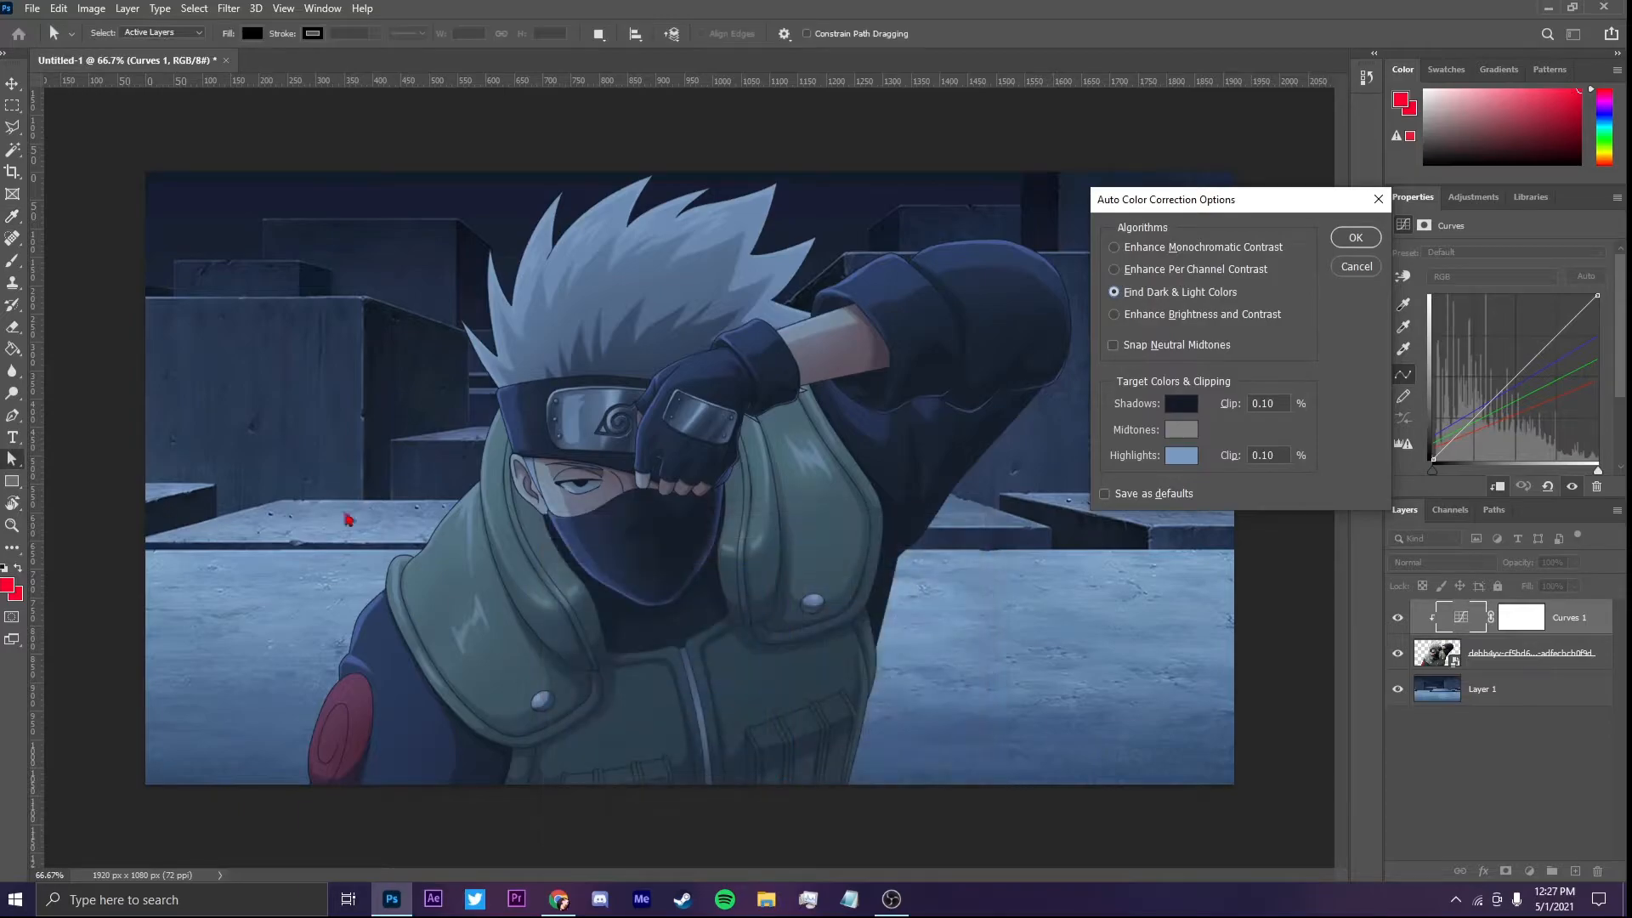
click(1356, 238)
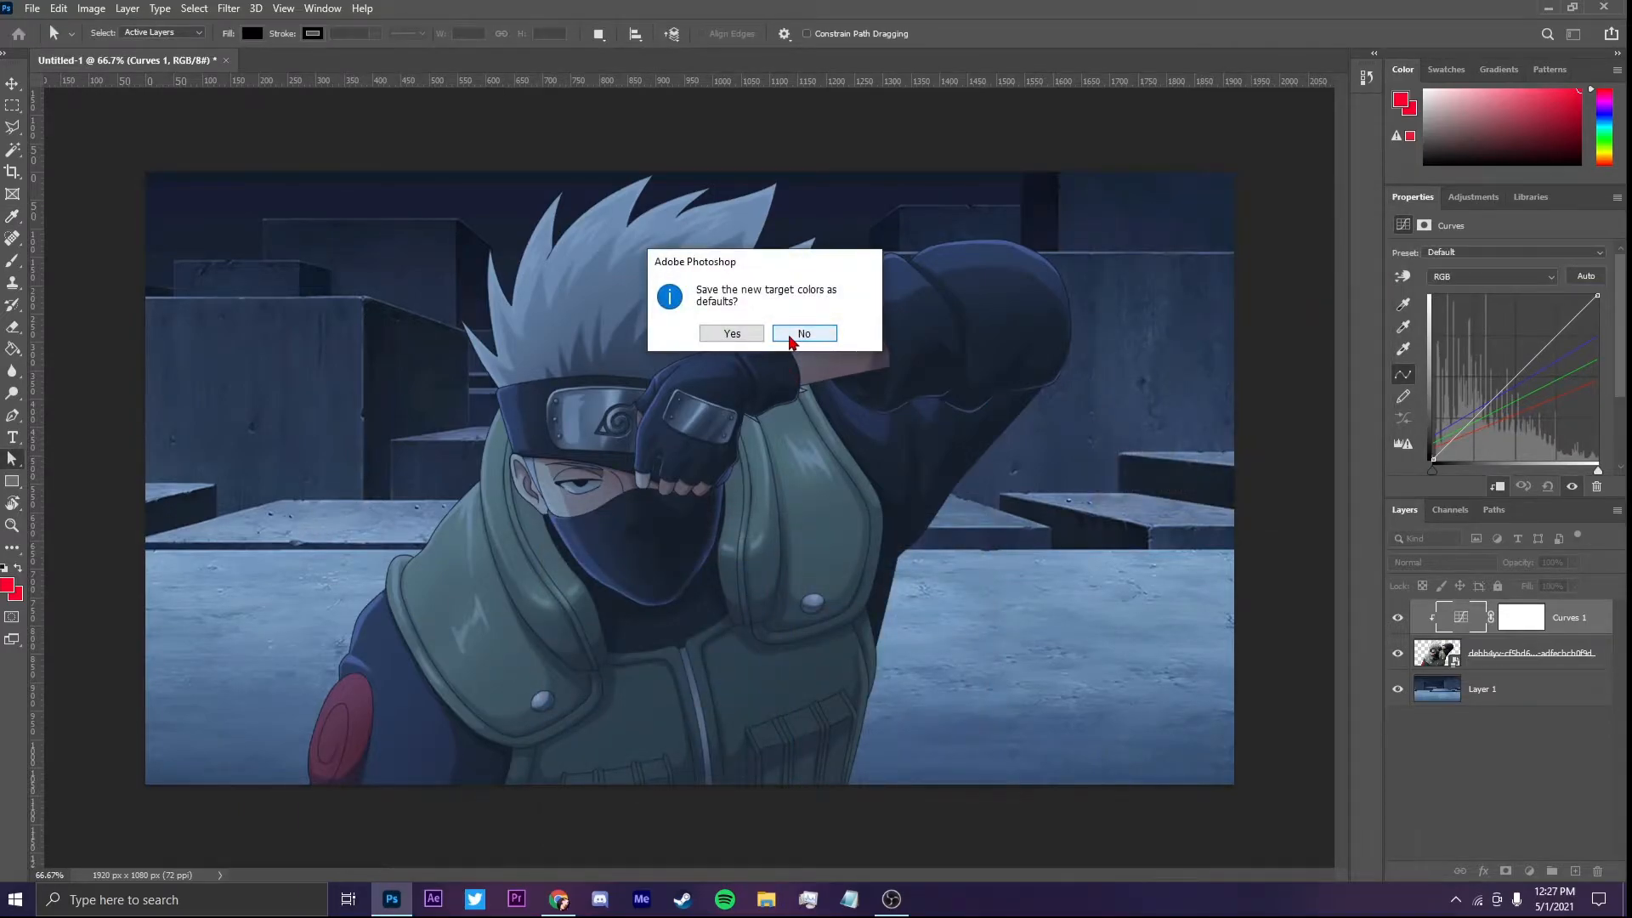
click(790, 334)
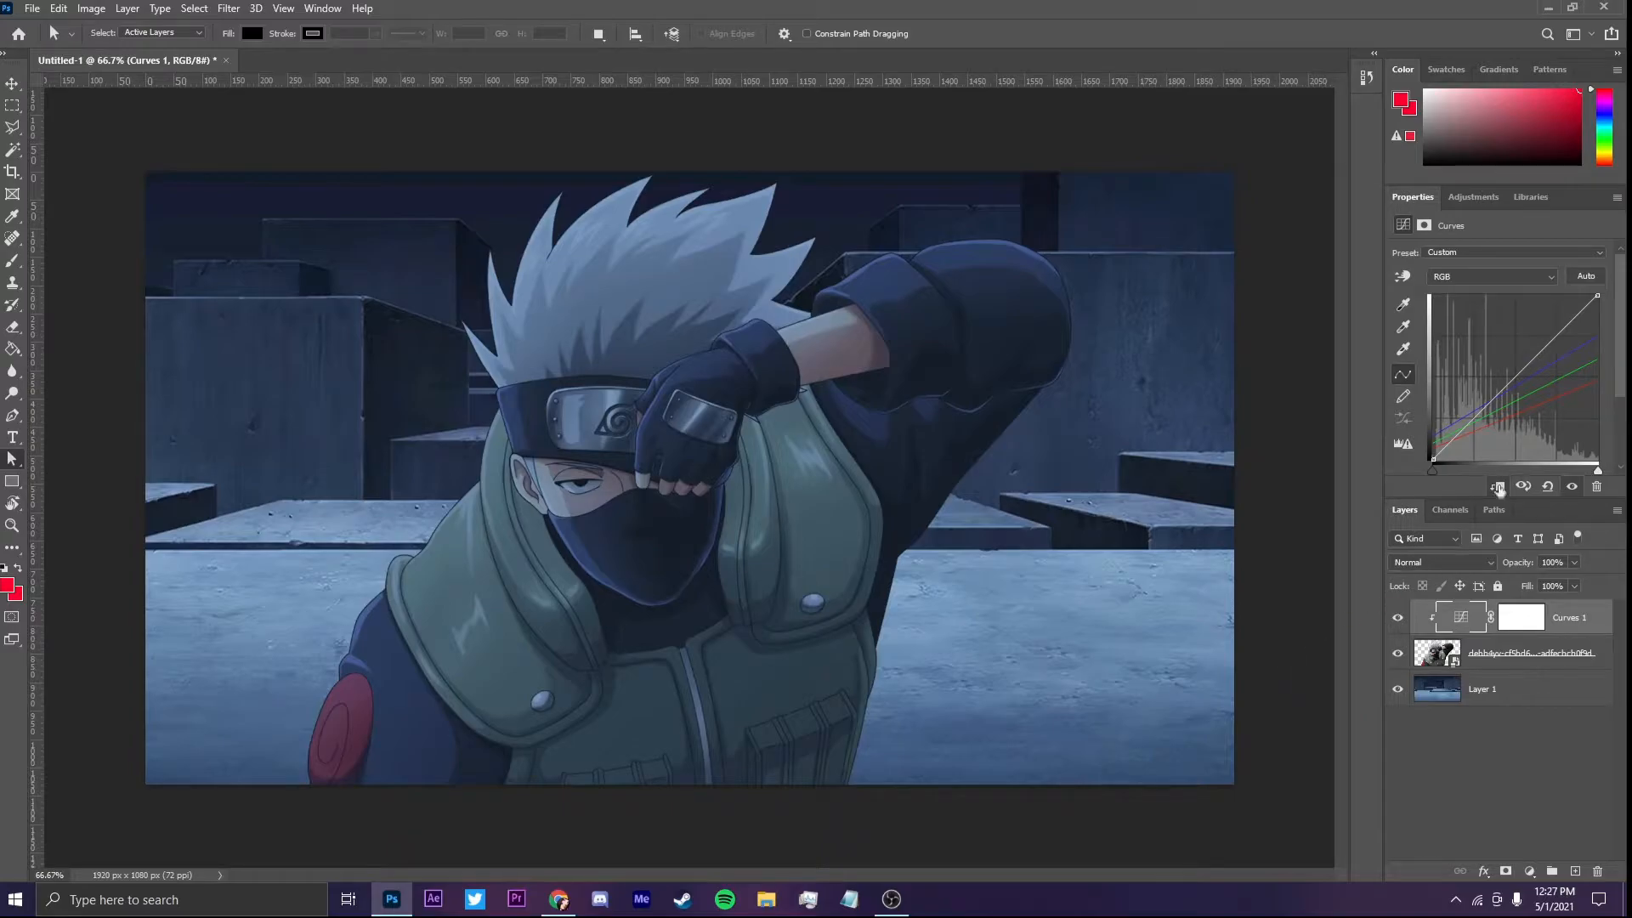
Step: Shape the RGB curve into an S with lowered shadows and raised highlights, and compare the character with and without the Curves layer
drag(1474, 418, 1215, 425)
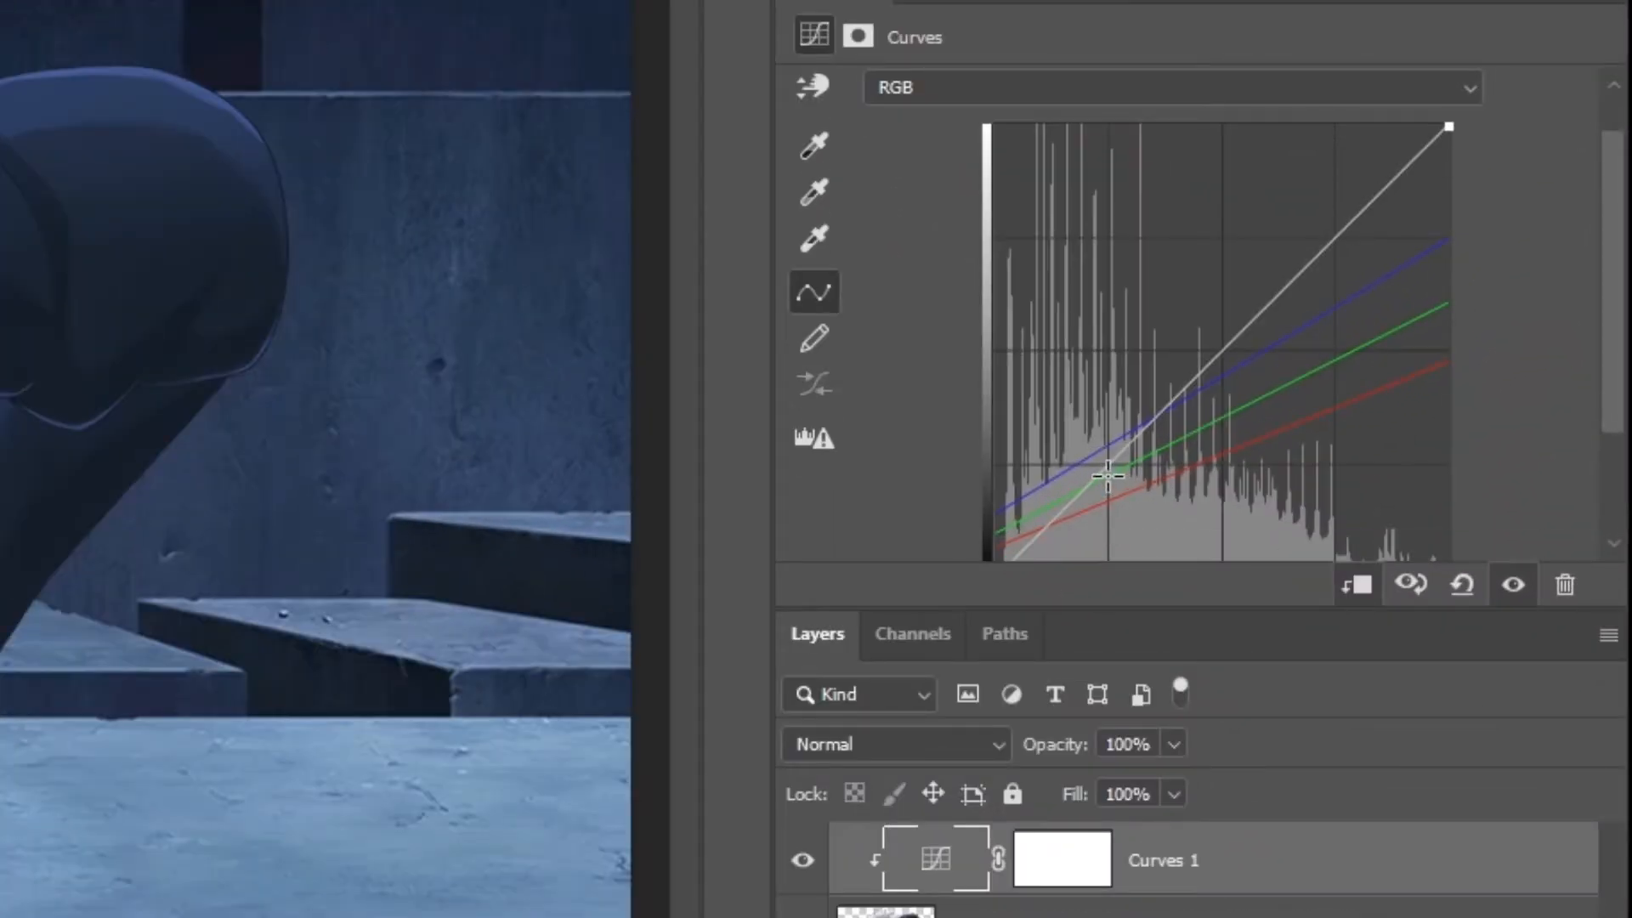
drag(1140, 456, 1131, 521)
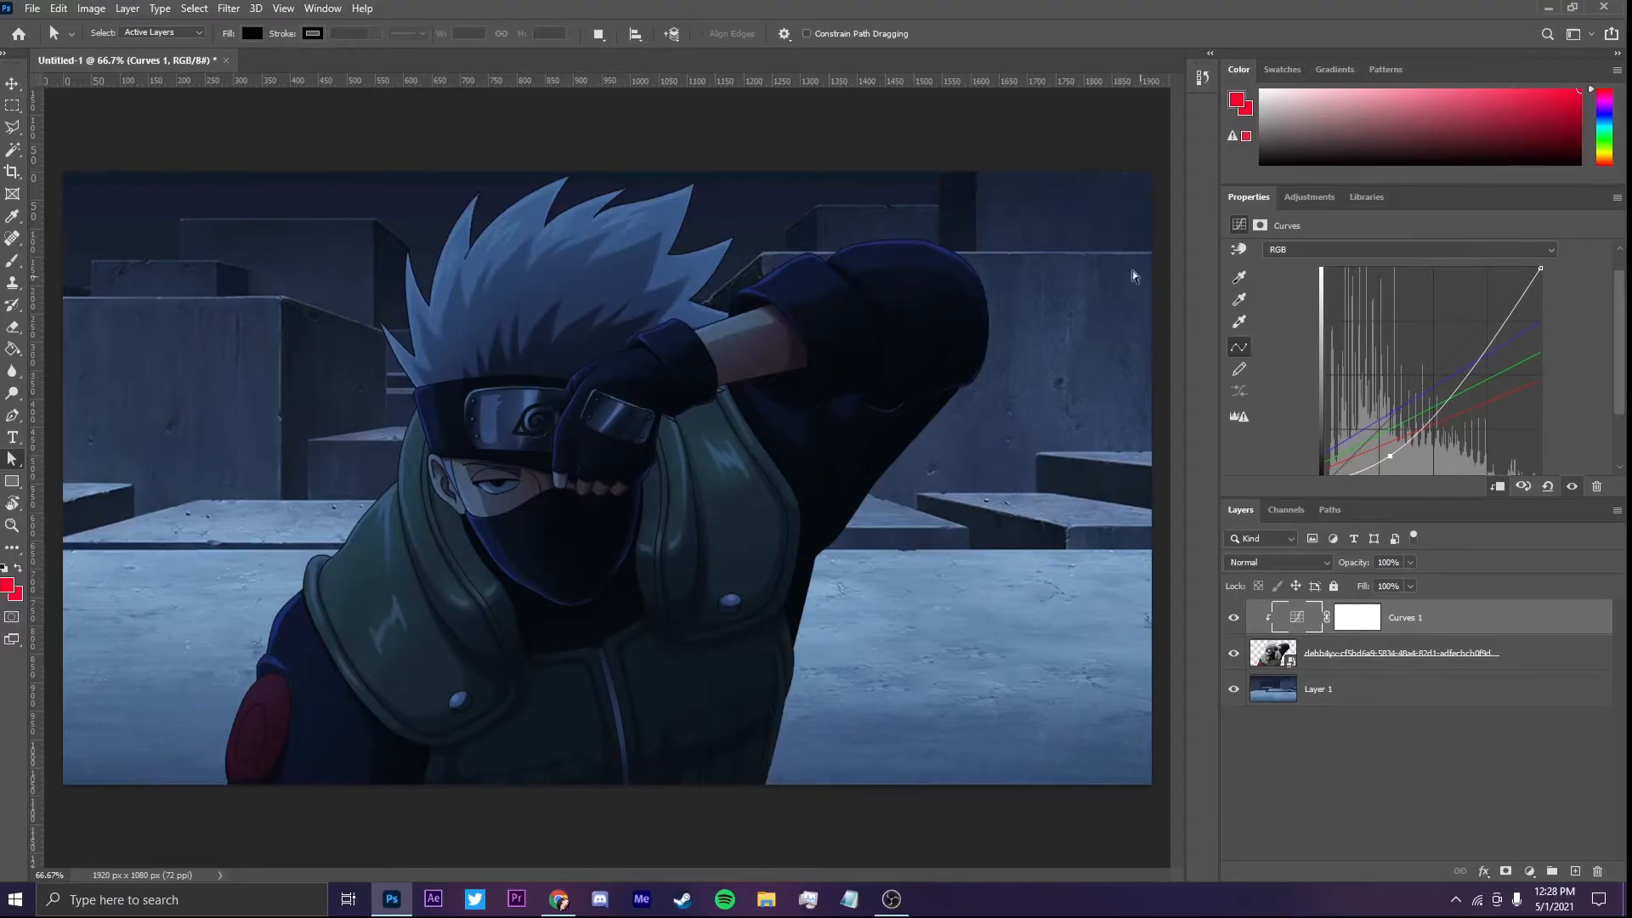
drag(1493, 319, 1487, 315)
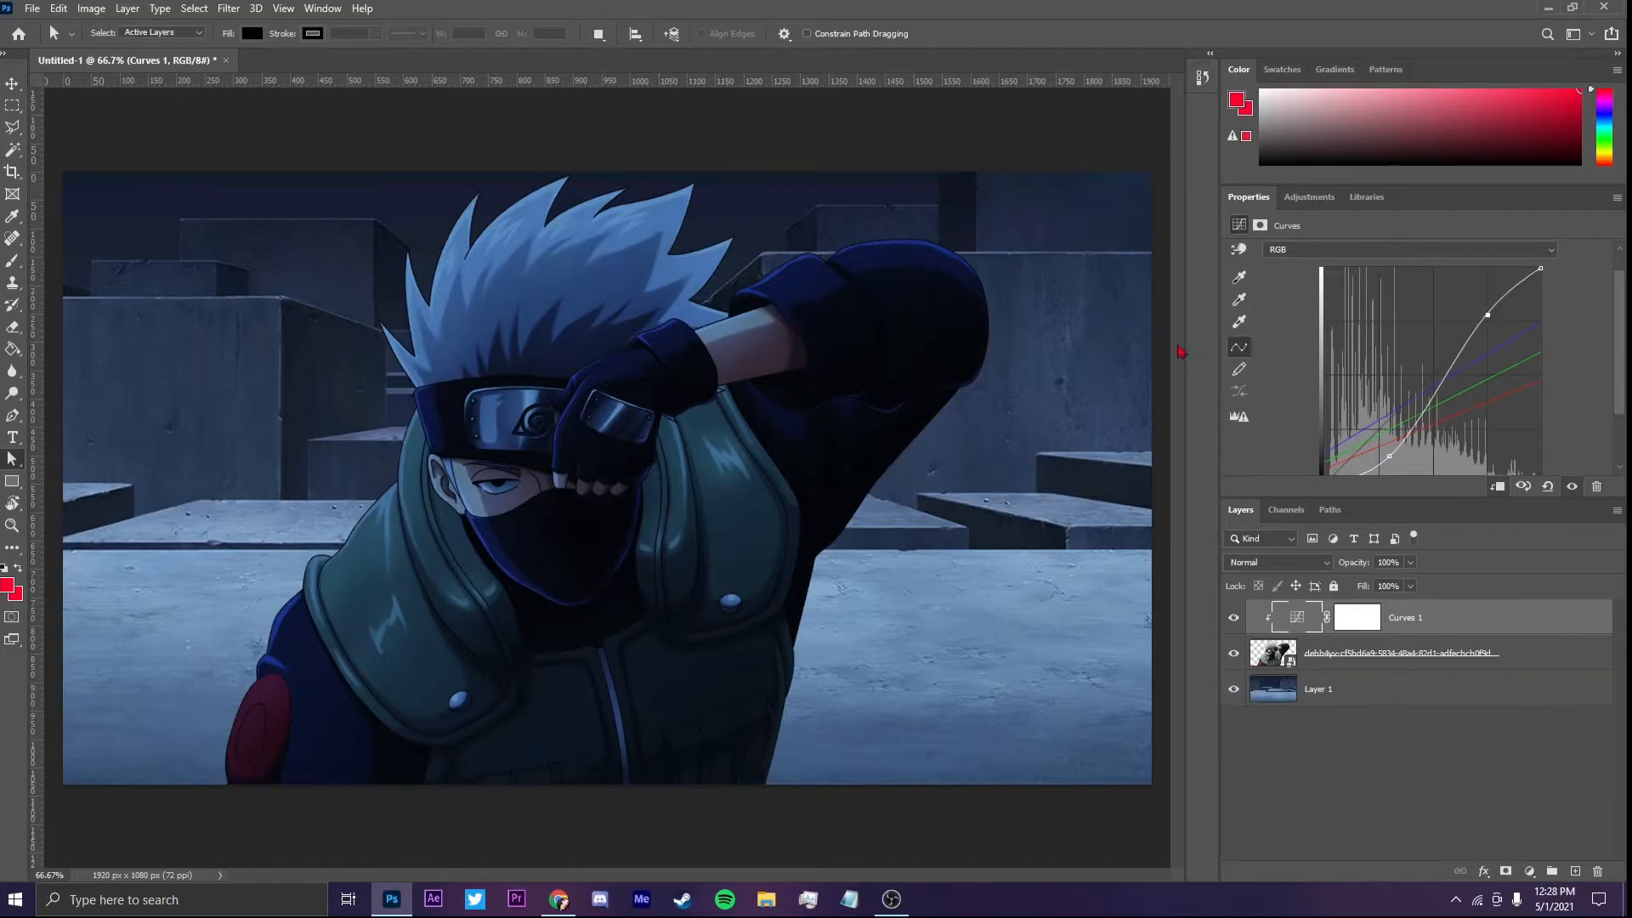
drag(1392, 454, 1388, 449)
click(1233, 618)
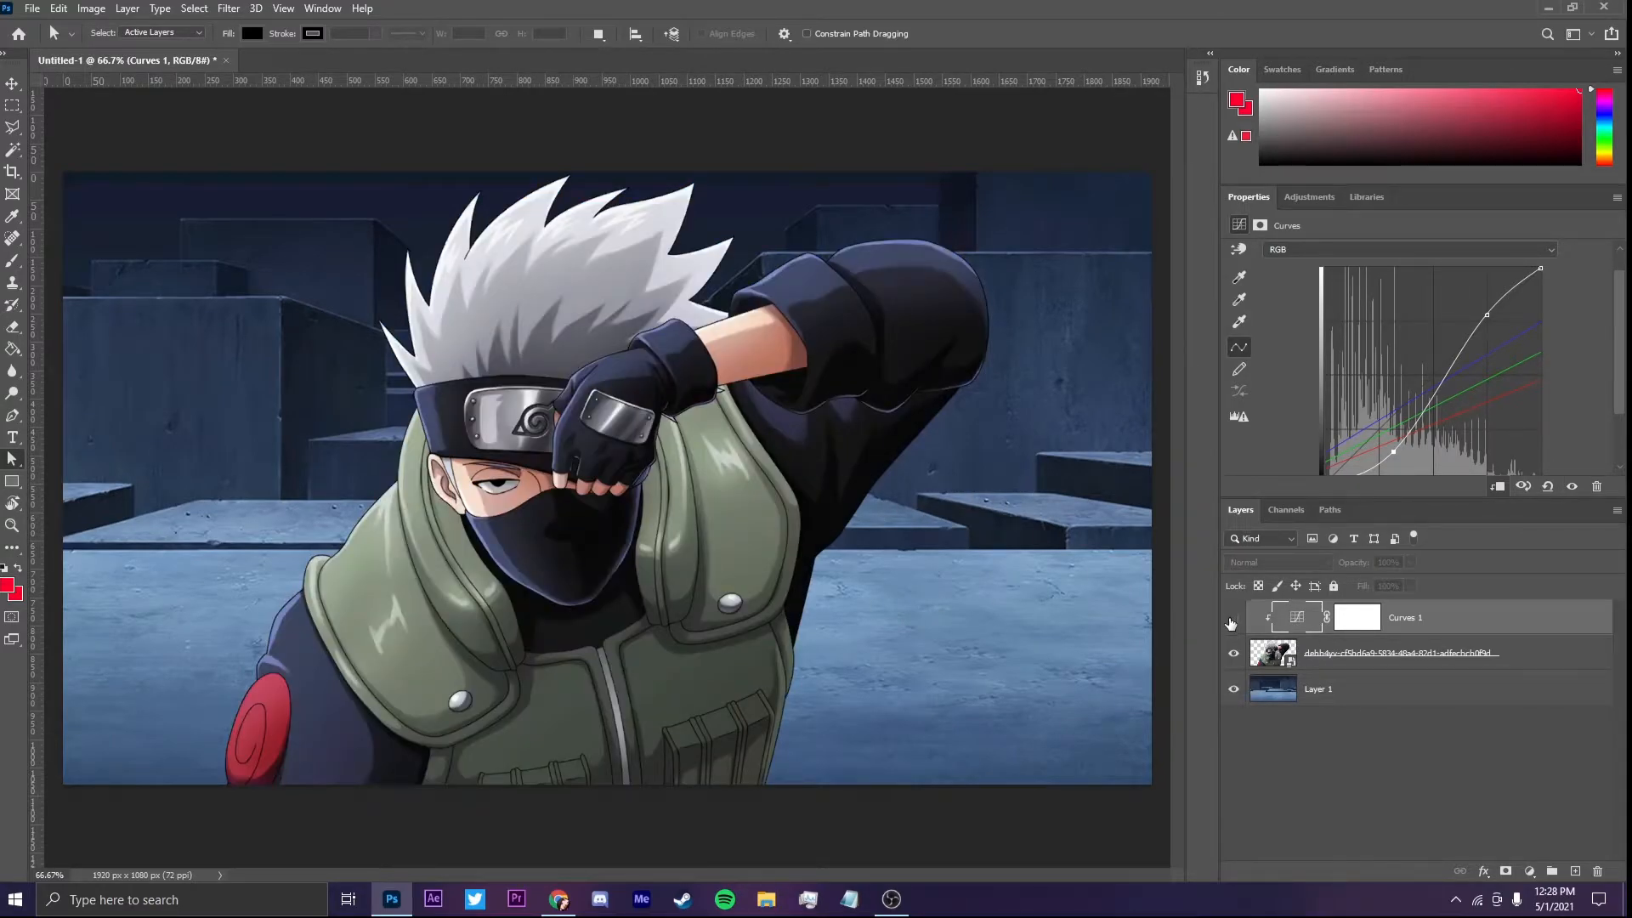
click(1231, 620)
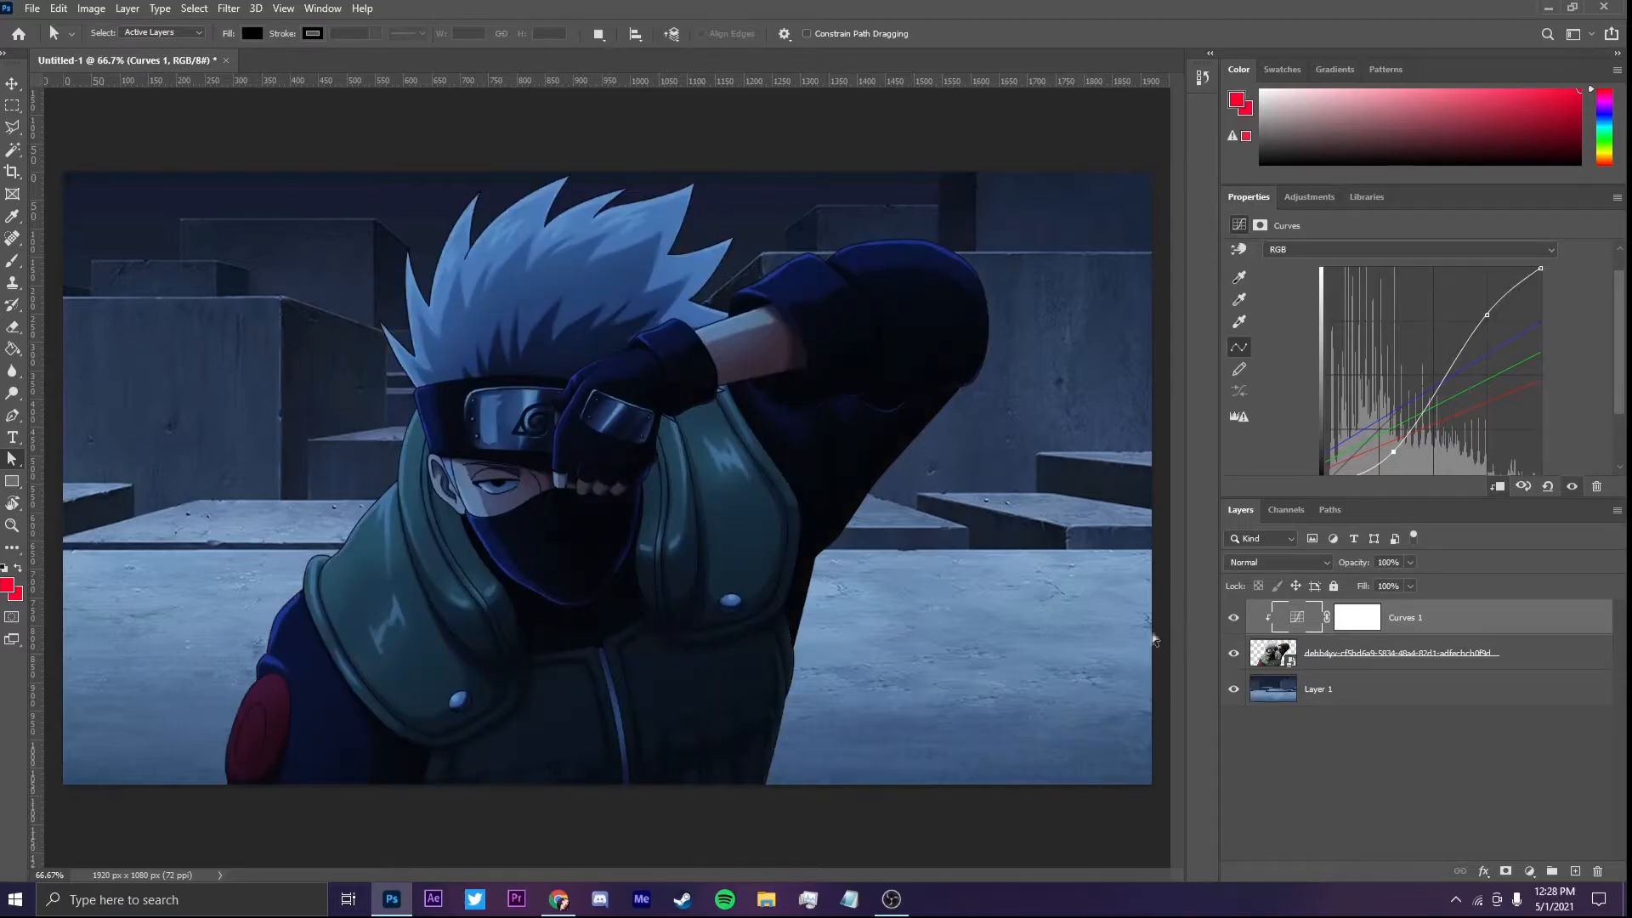
key(e)
click(536, 427)
click(808, 337)
click(12, 459)
Step: Hide the Curves and character layers and duplicate the background layer, Layer 1
click(1233, 618)
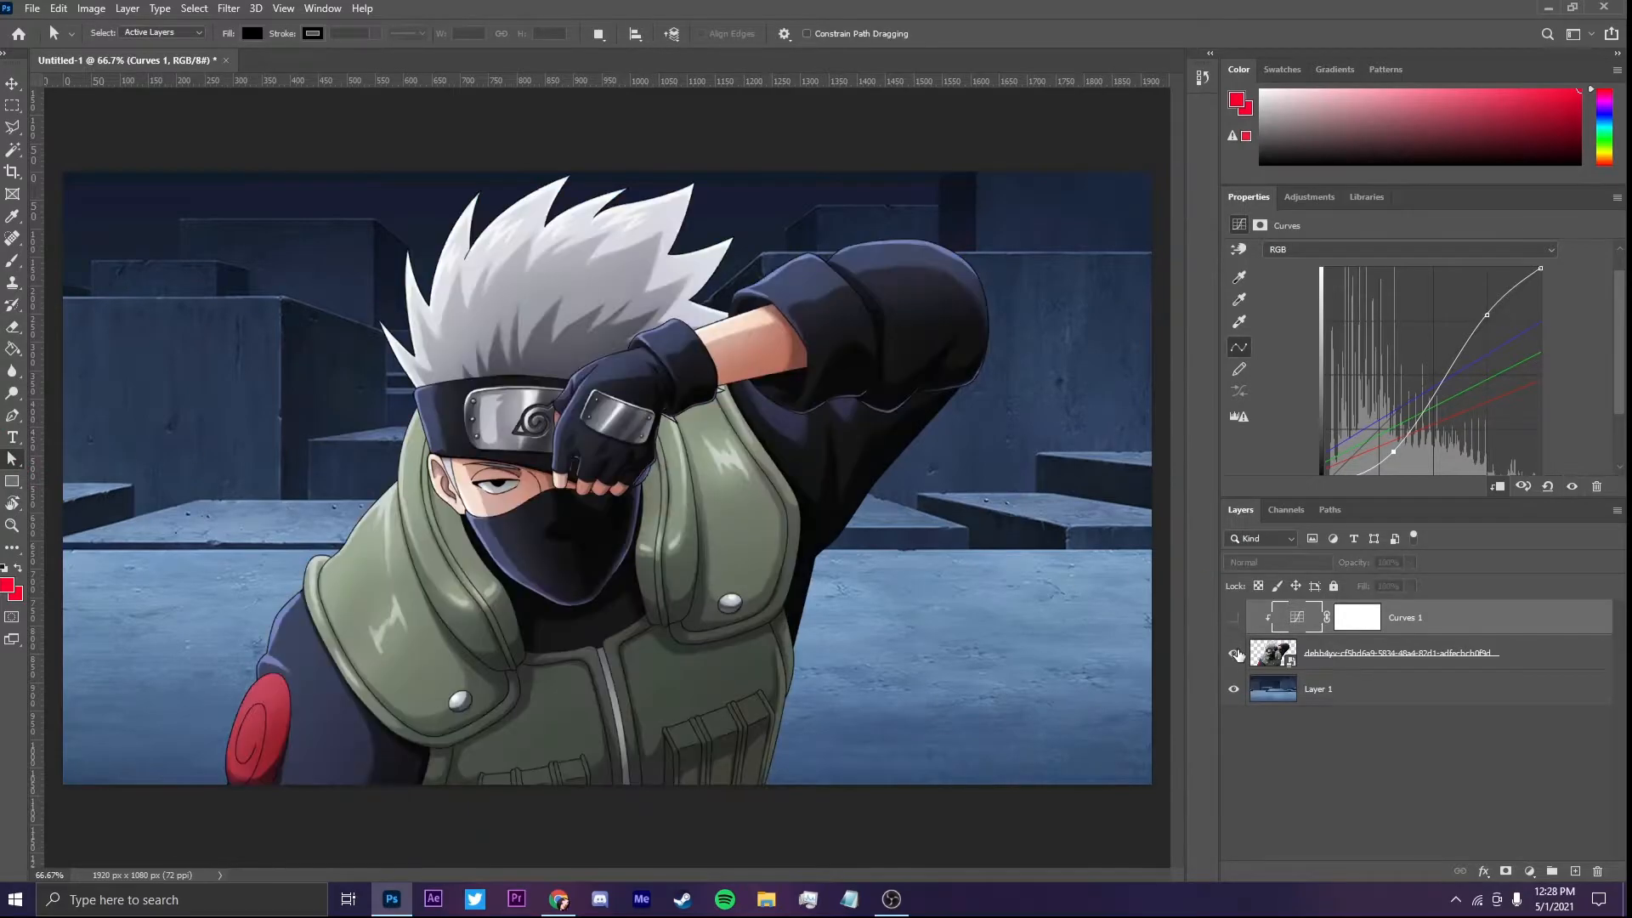
click(1233, 652)
click(1375, 685)
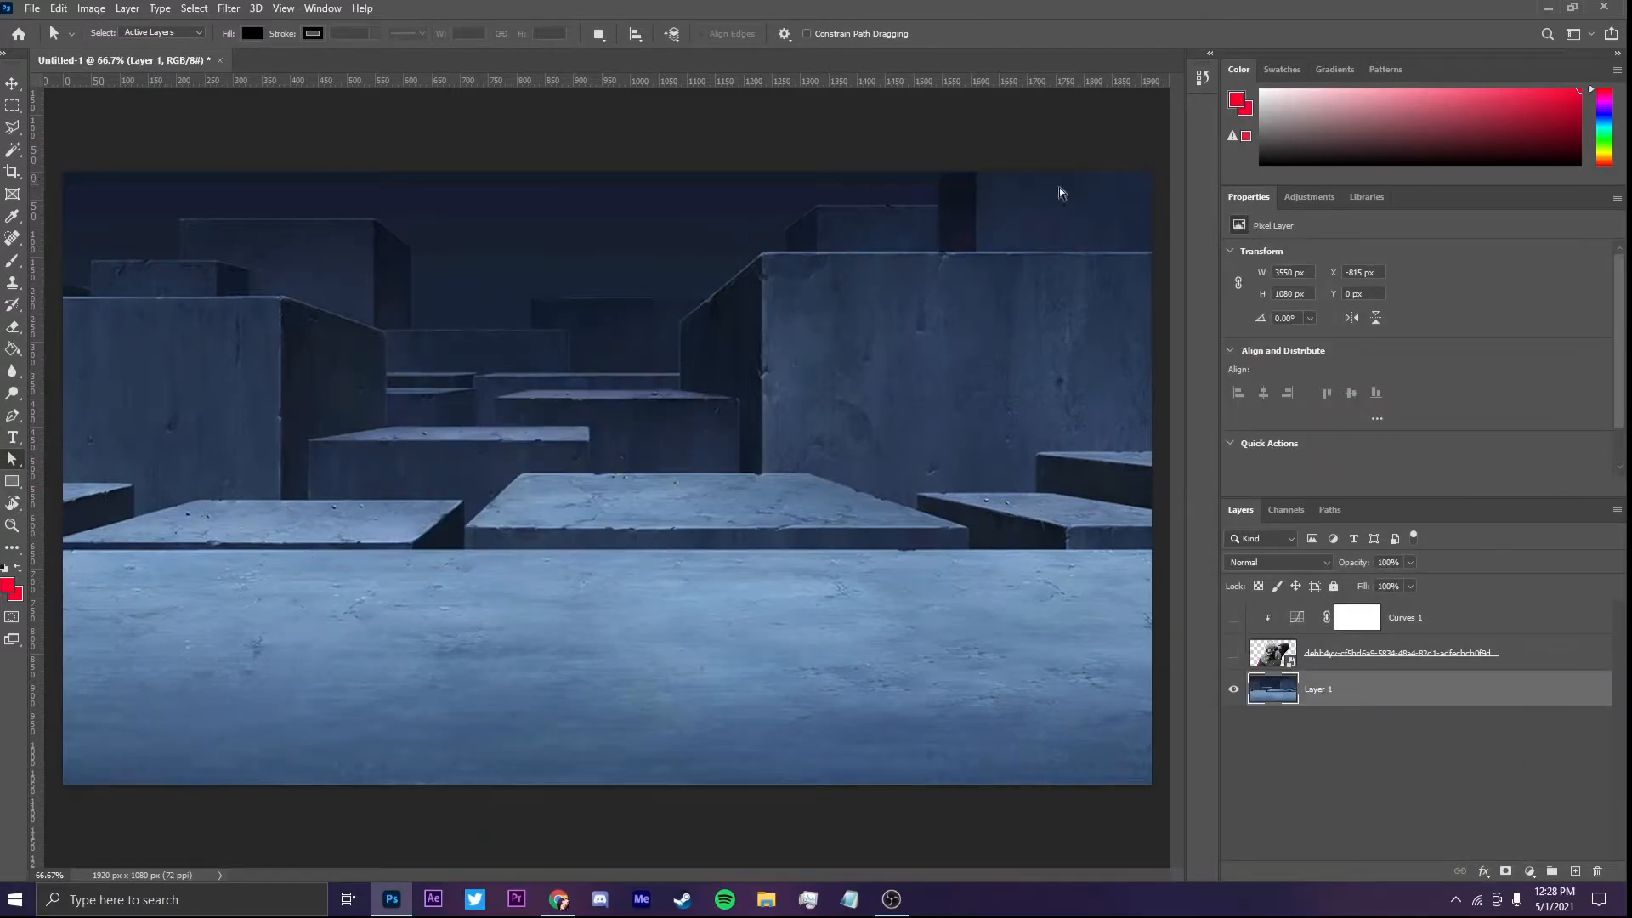
key(ctrl+minus)
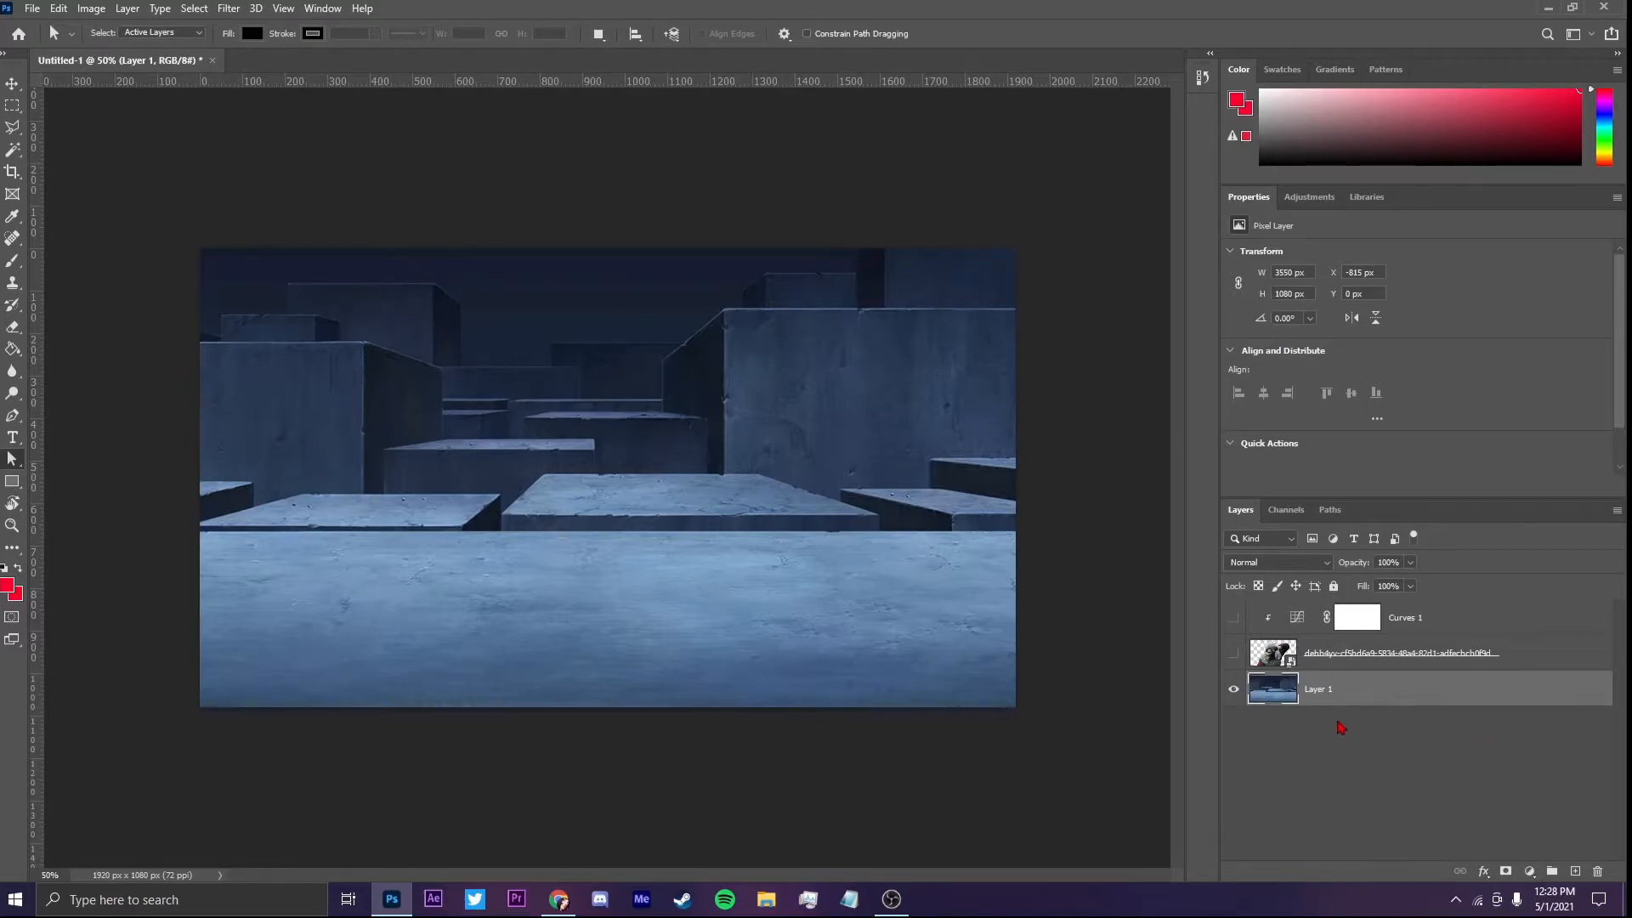
key(ctrl+j)
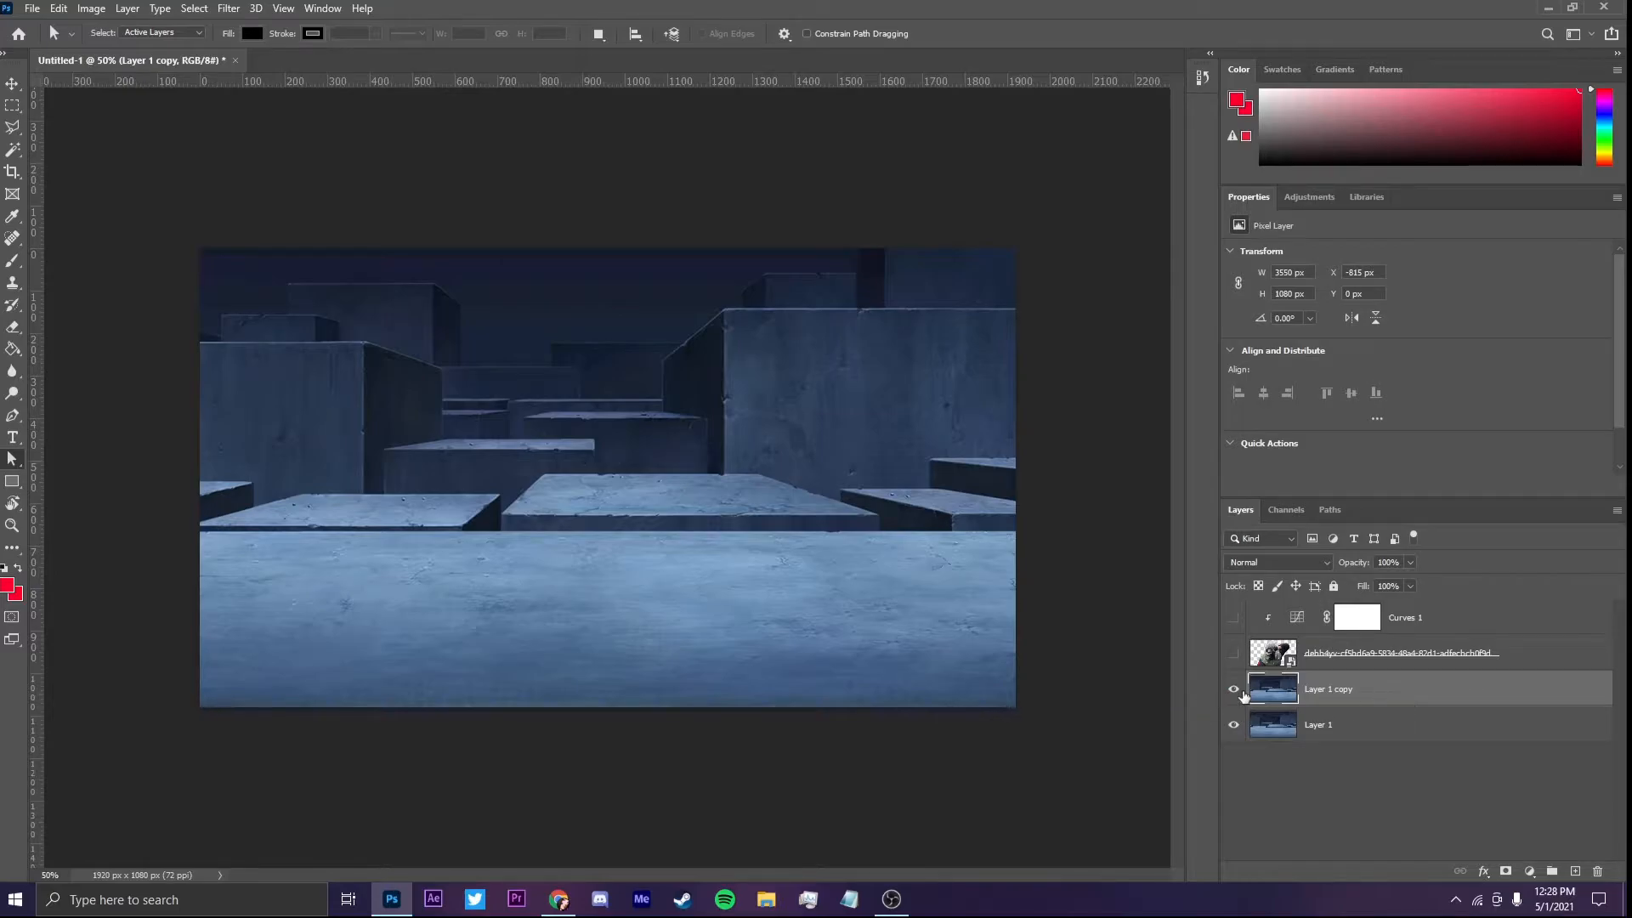
Step: Open the background copy in the Camera Raw Filter and set Contrast +20, Highlights +16, Shadows +6 and Blacks -8
click(241, 10)
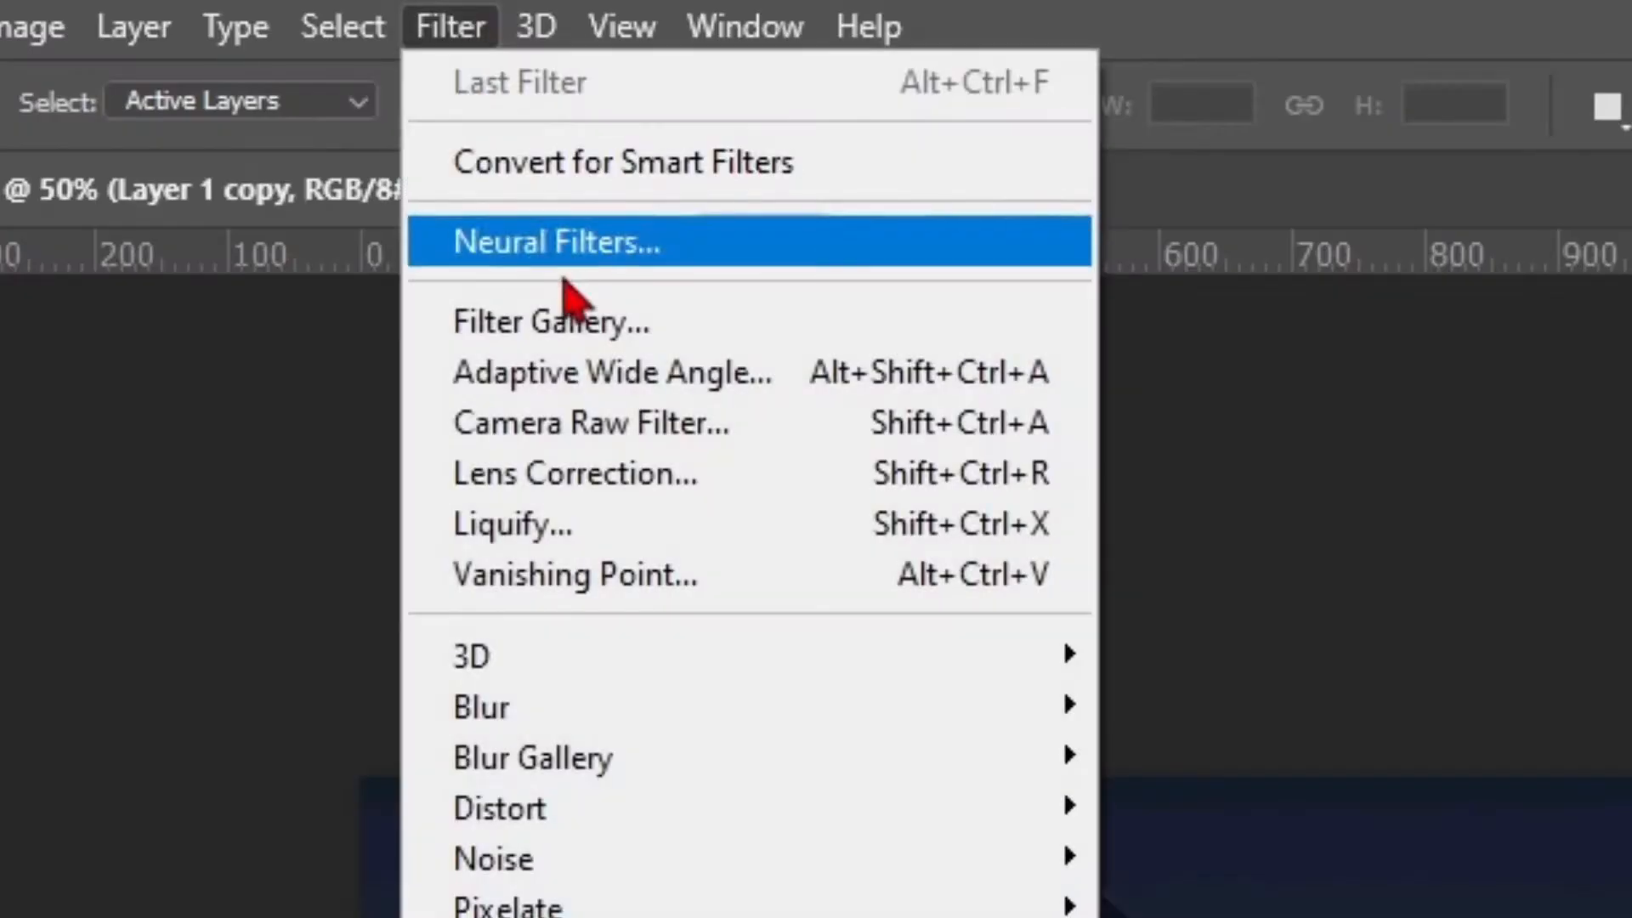
click(279, 142)
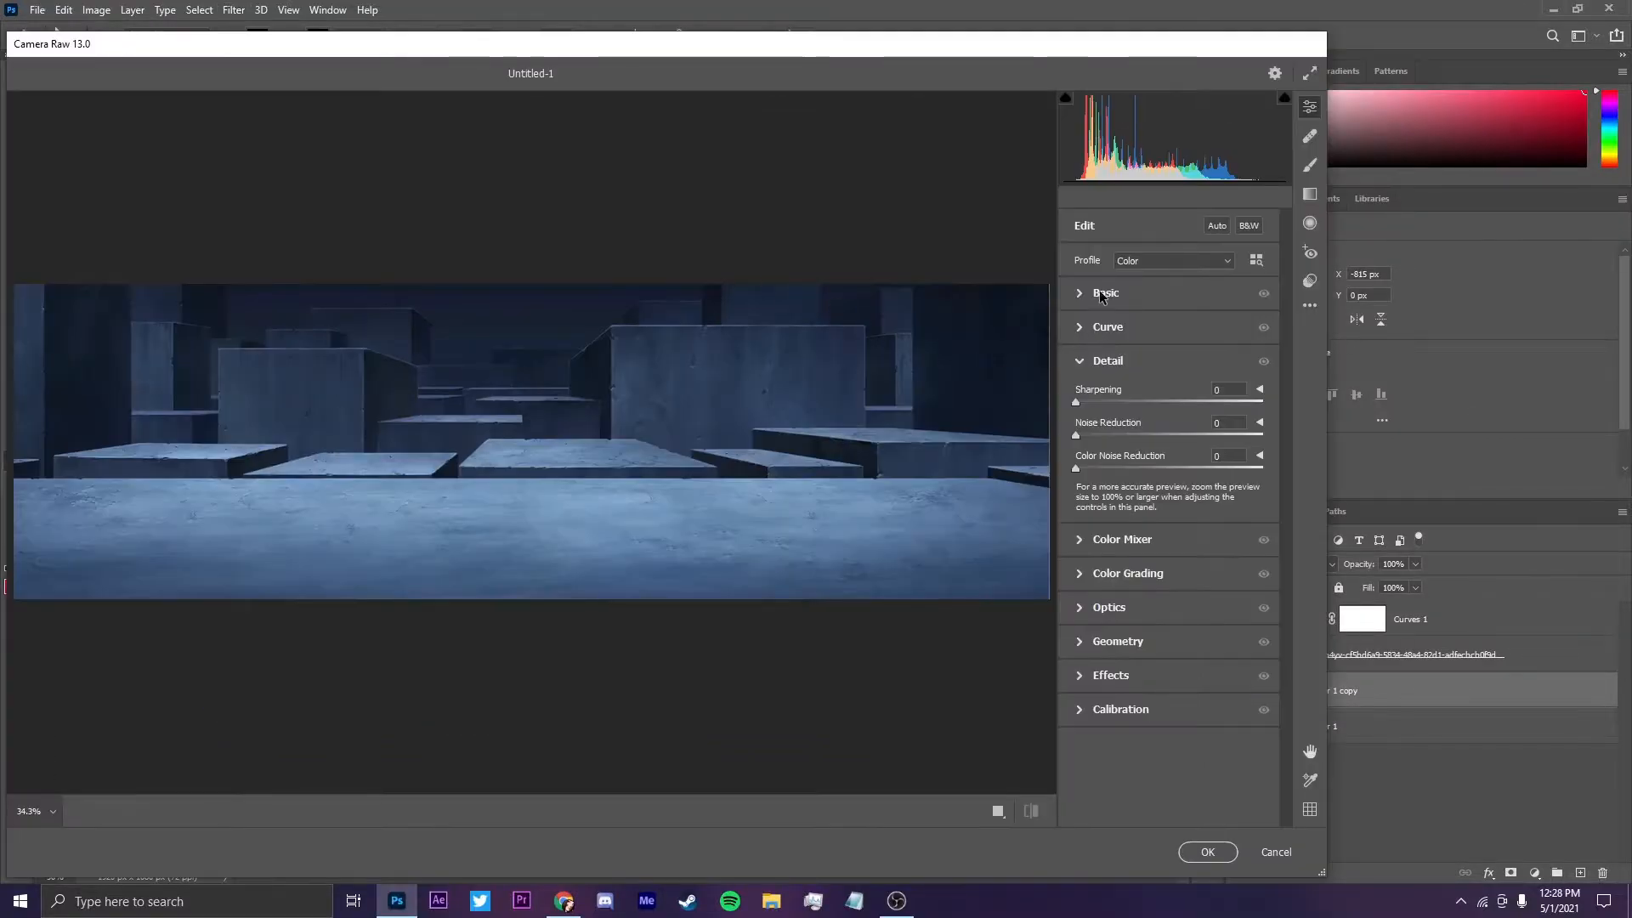
click(1099, 292)
drag(1169, 452, 1187, 446)
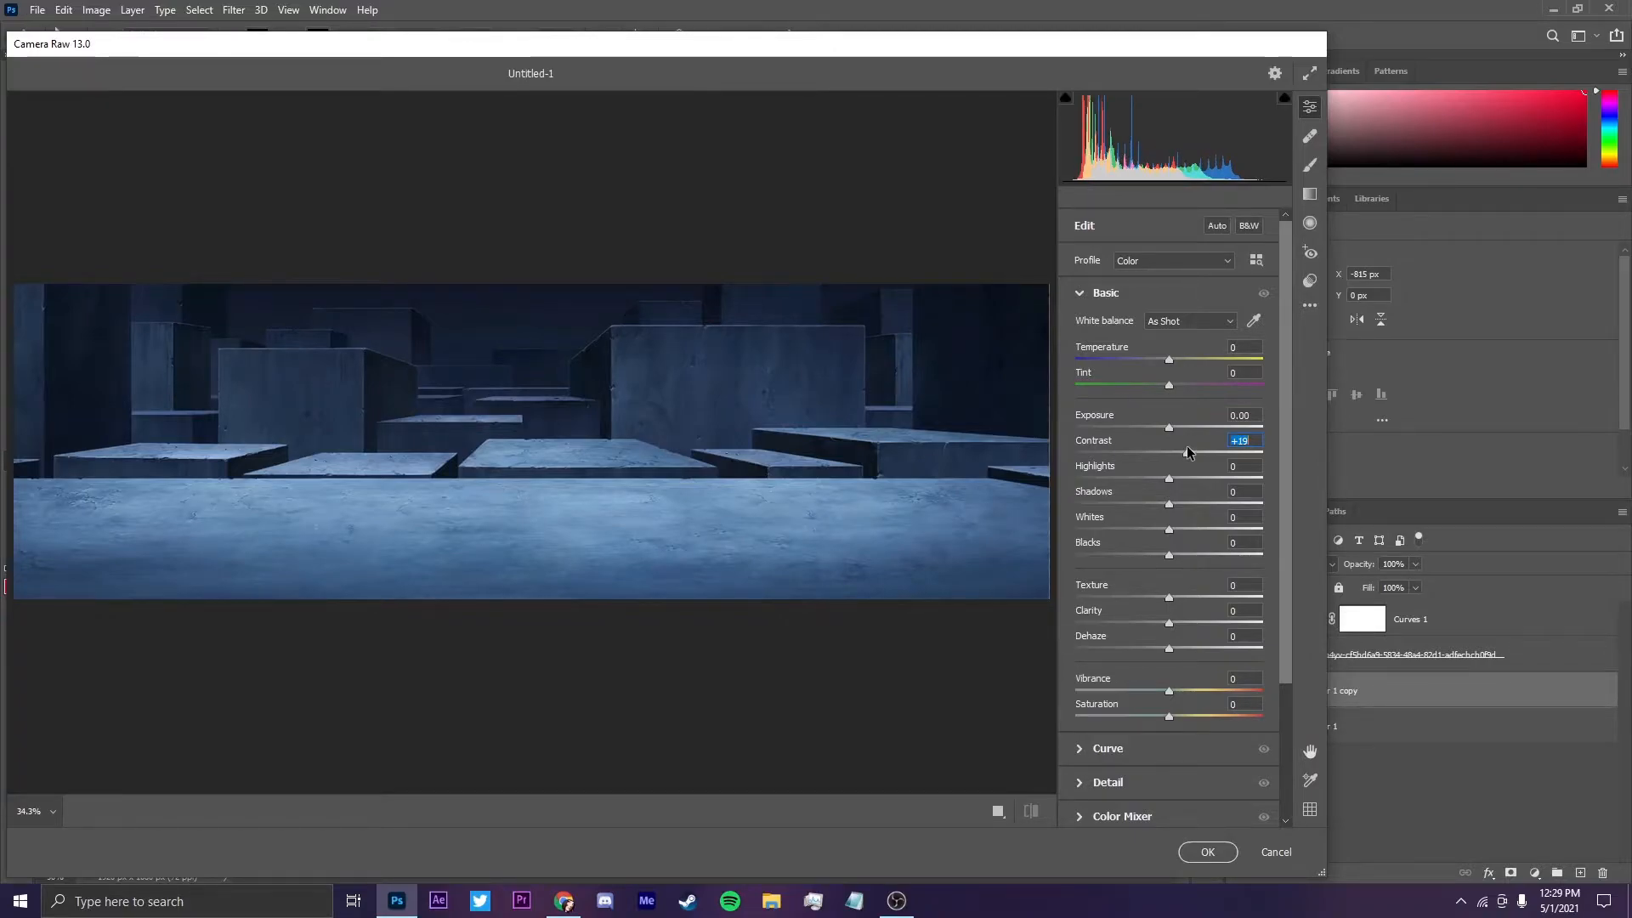
drag(1170, 478, 1161, 557)
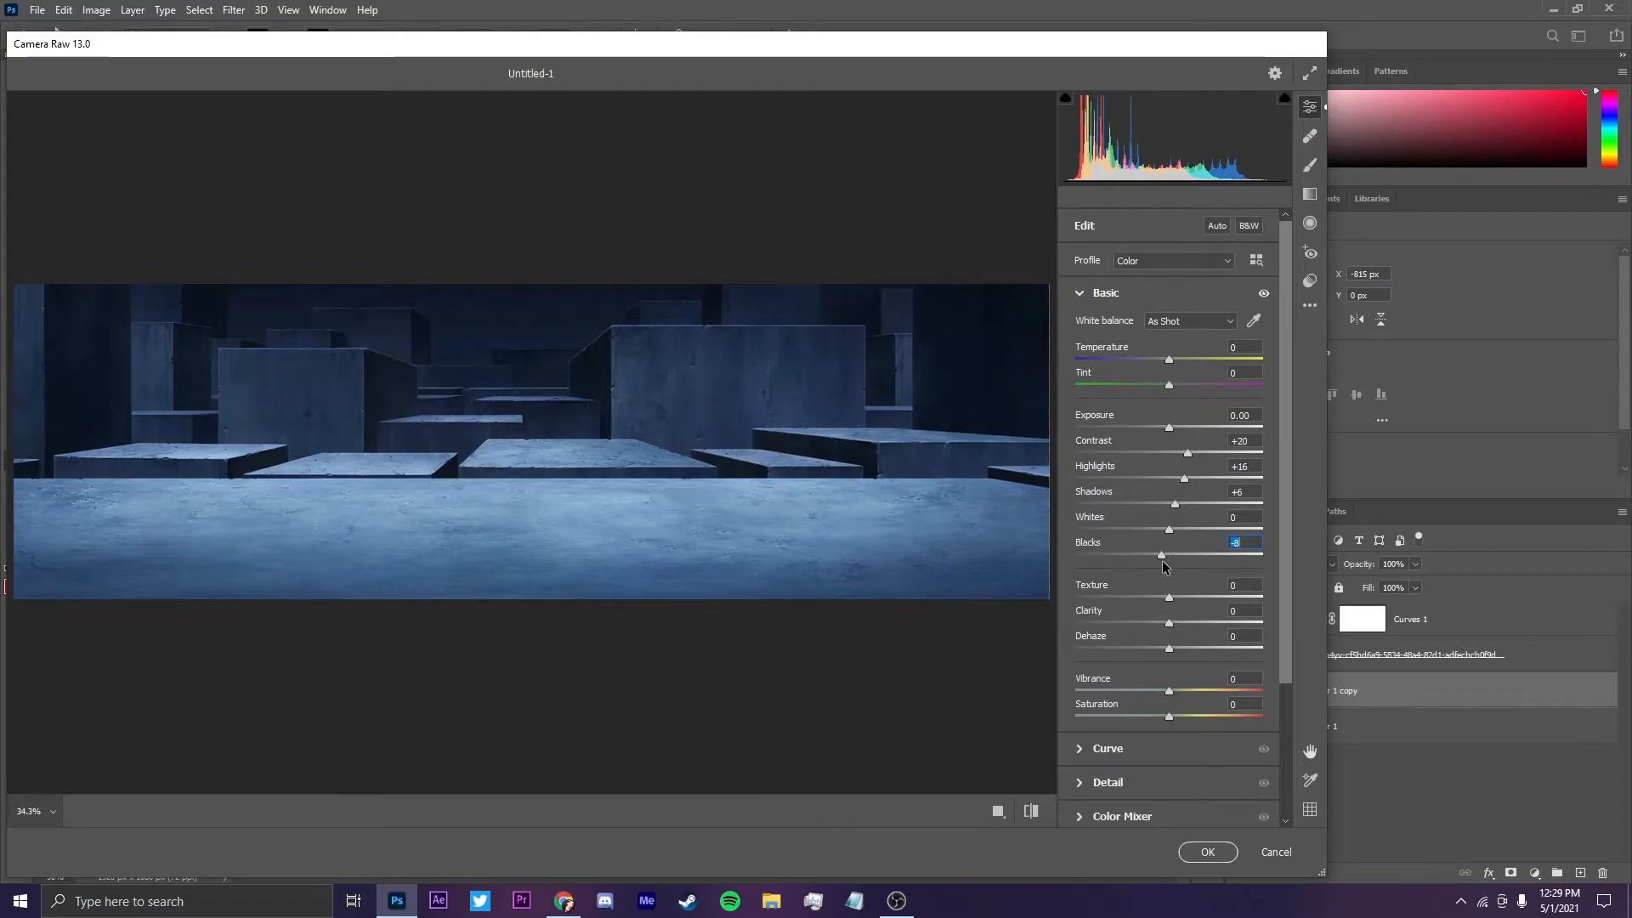
Step: Set Texture to +45 and Clarity to +5, and show the before and after views side by side
mouse_move(1168, 597)
mouse_down()
mouse_move(1215, 605)
mouse_move(1178, 624)
mouse_up()
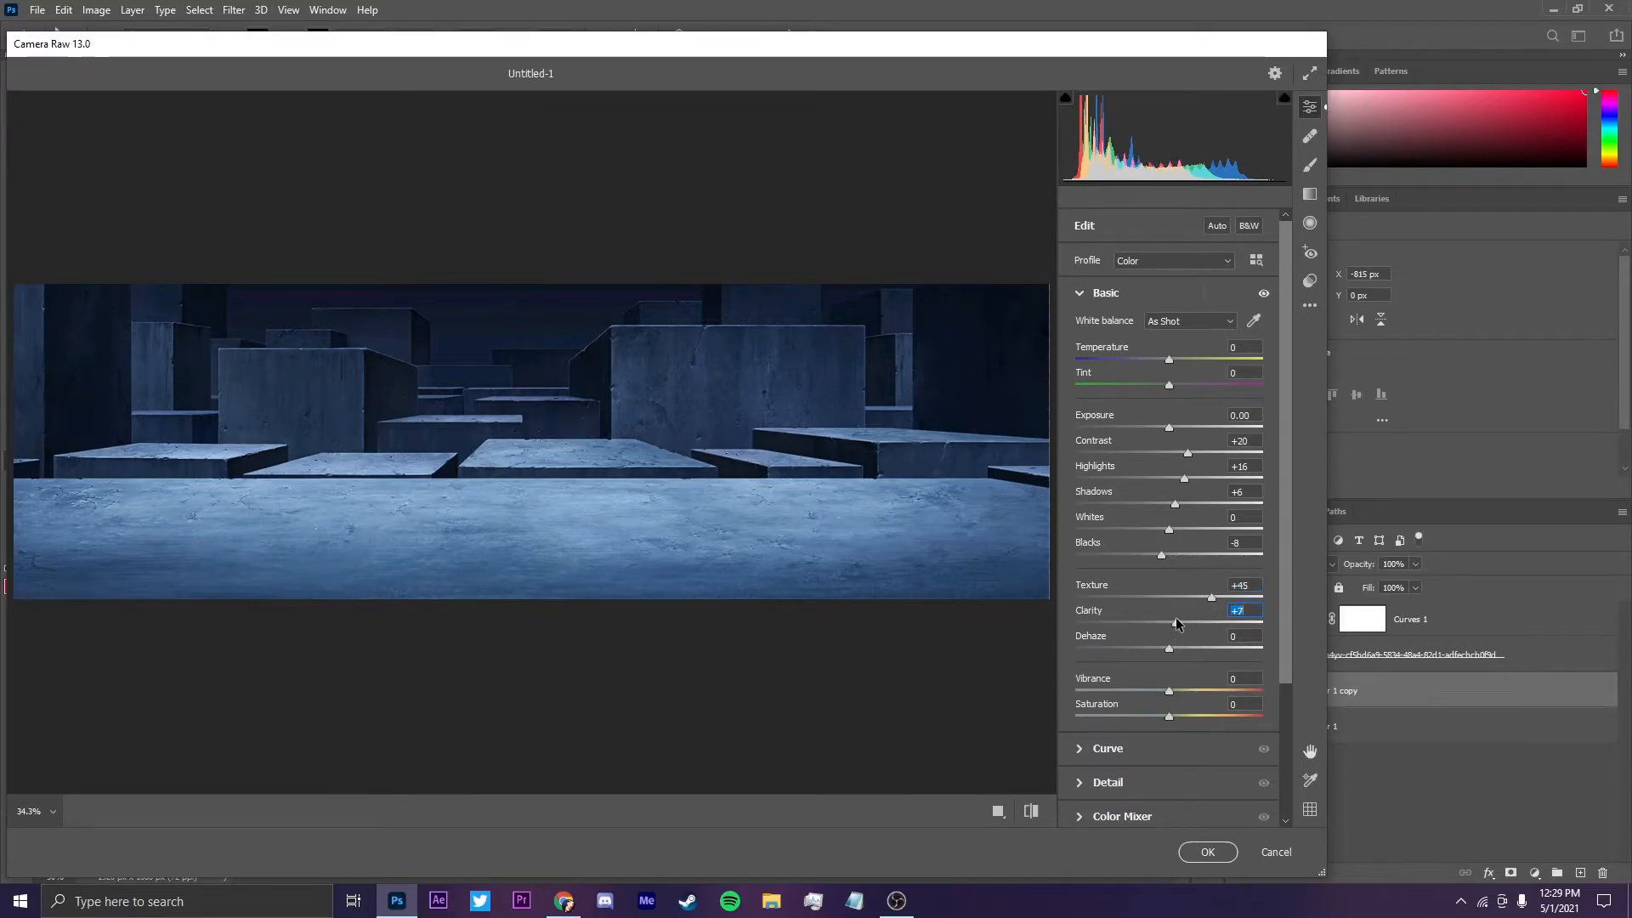
scroll(590, 500, up, 2)
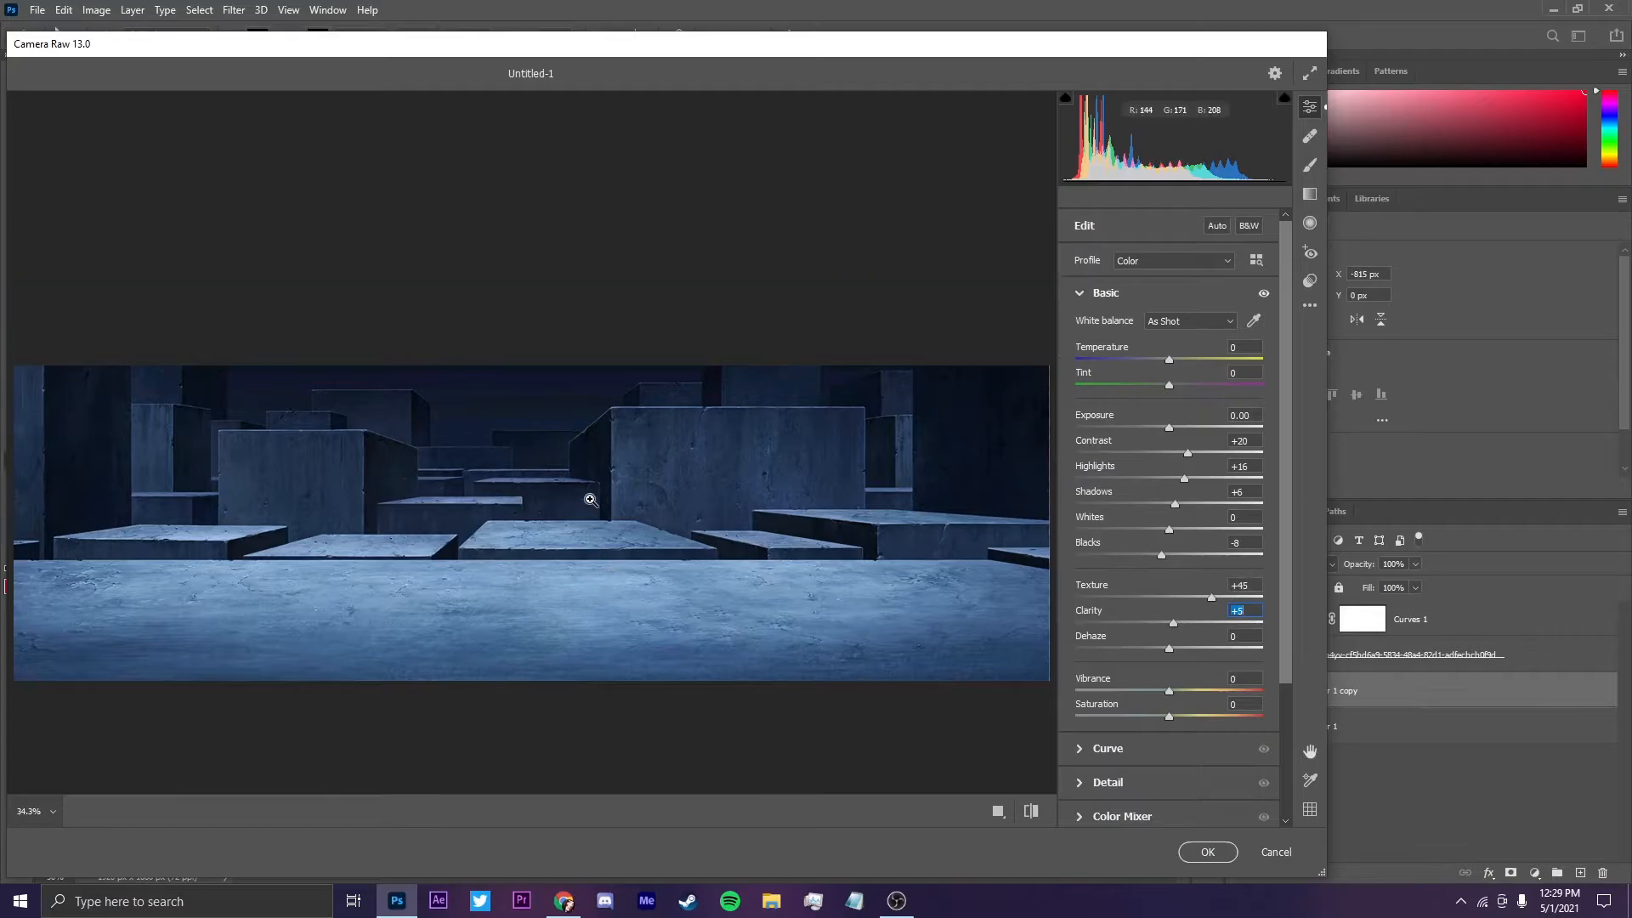
scroll(590, 499, down, 3)
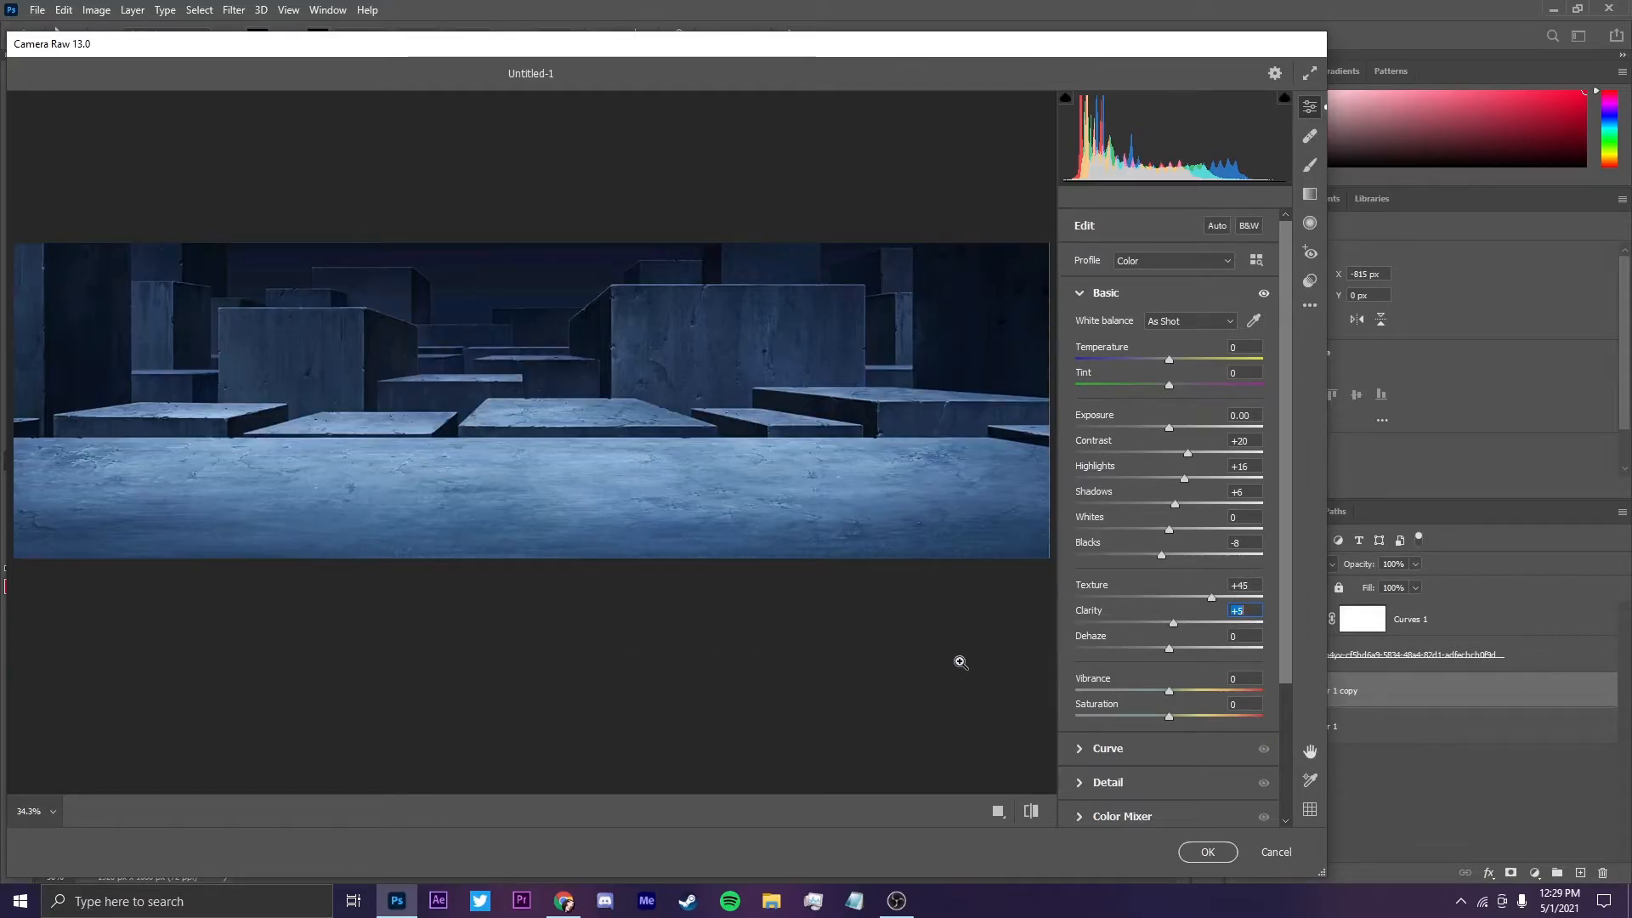
click(998, 811)
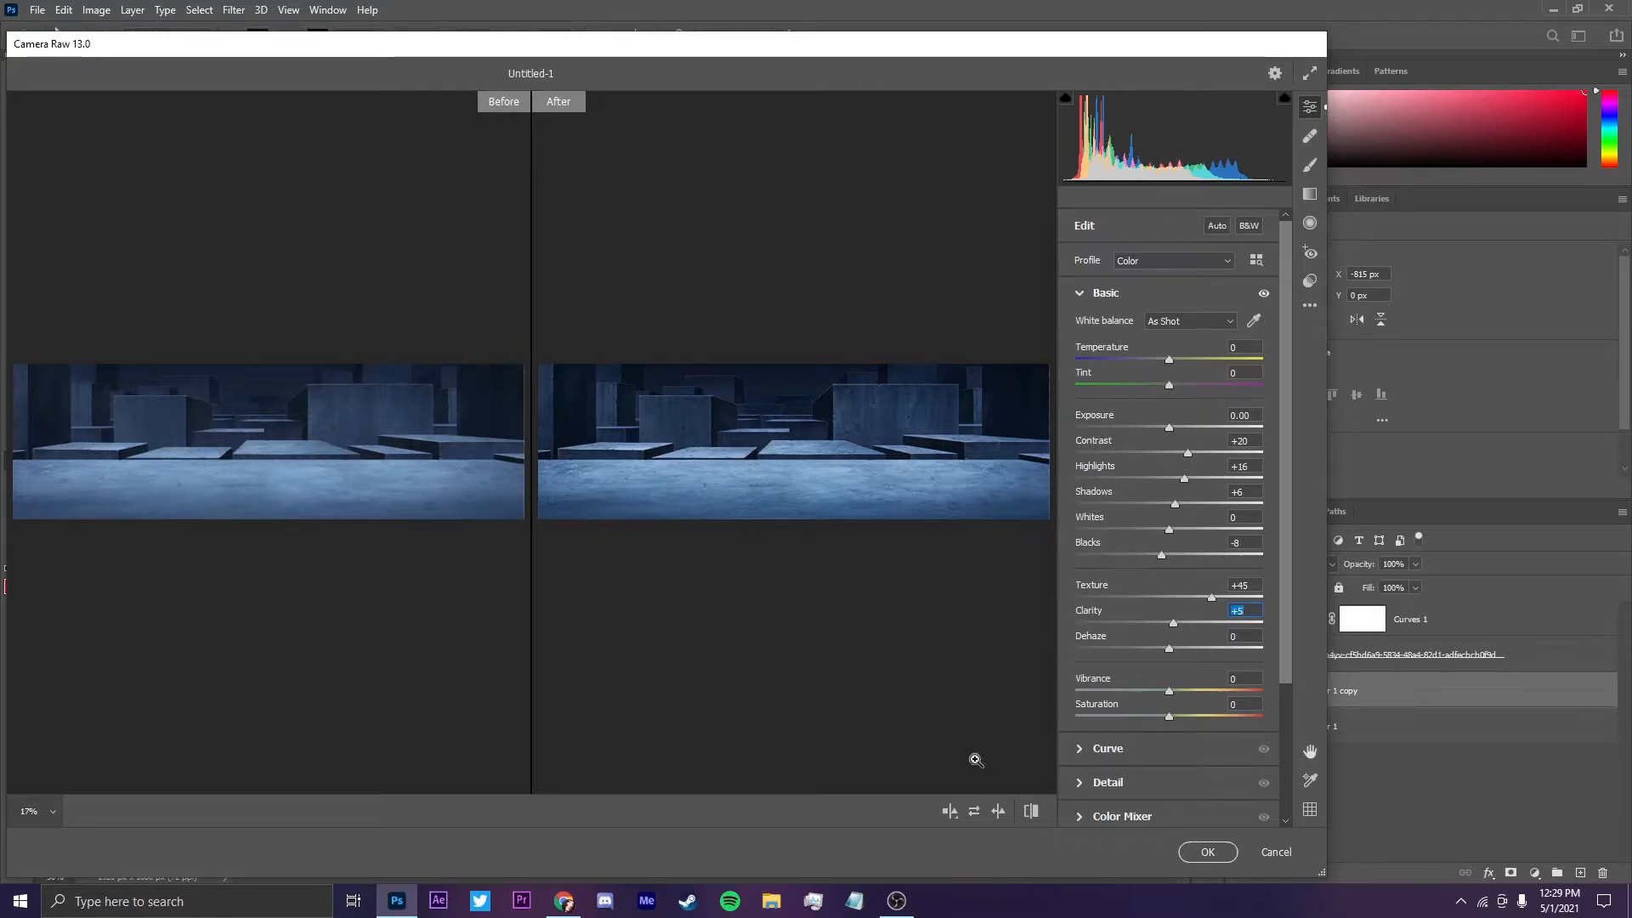
Step: Switch the before/after preview to a split view of a single image and set Vibrance to +9
click(769, 437)
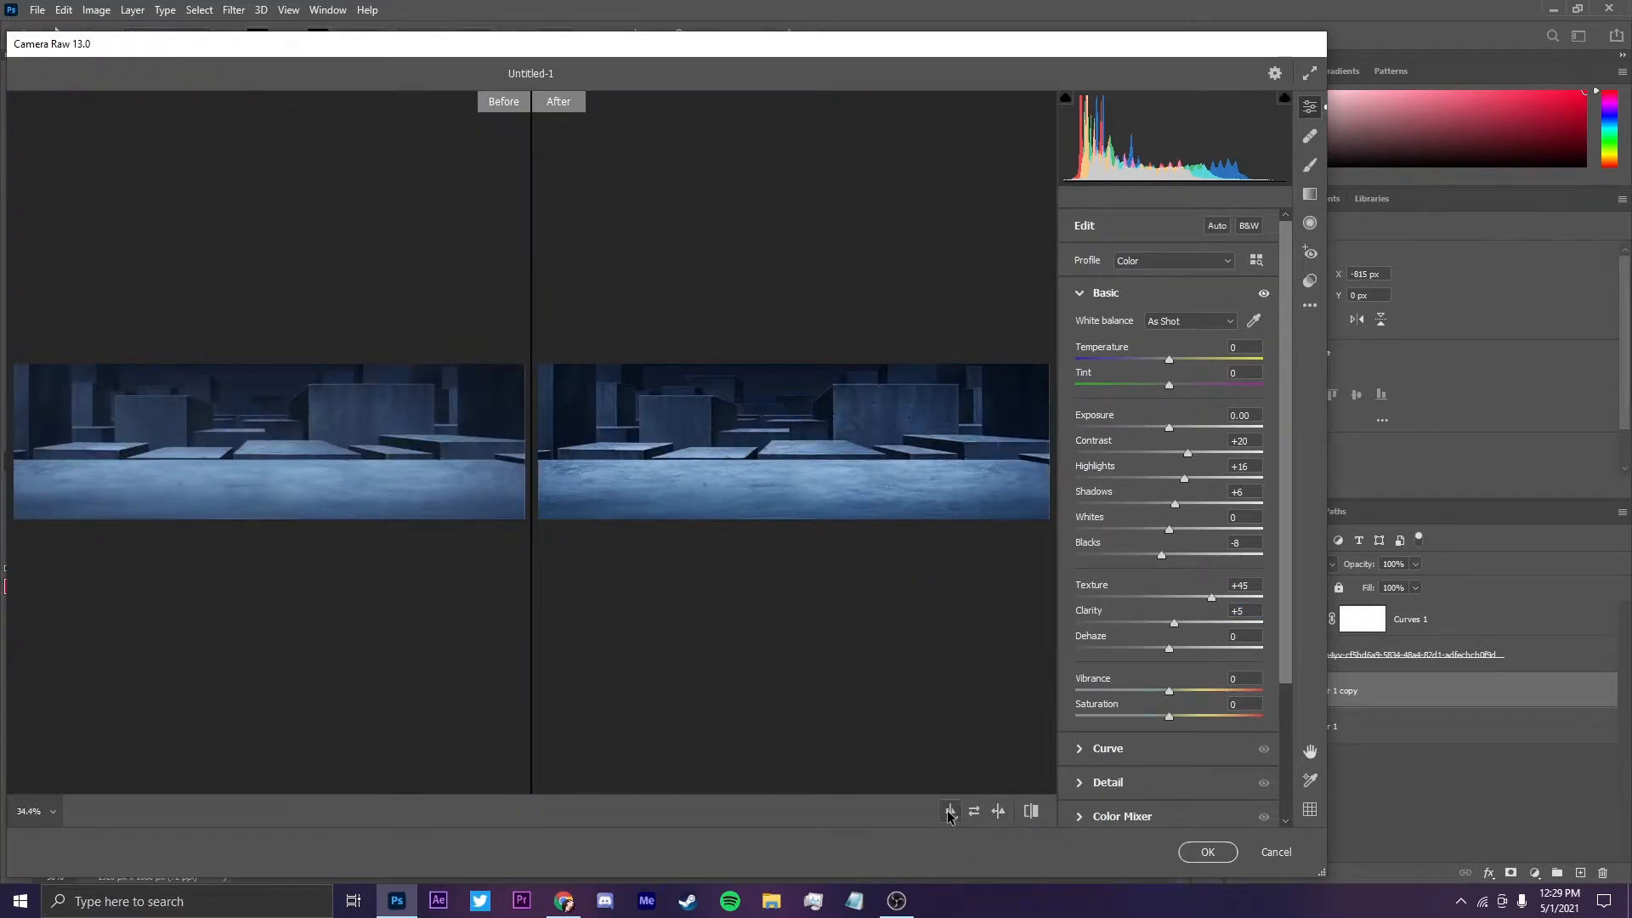
click(949, 811)
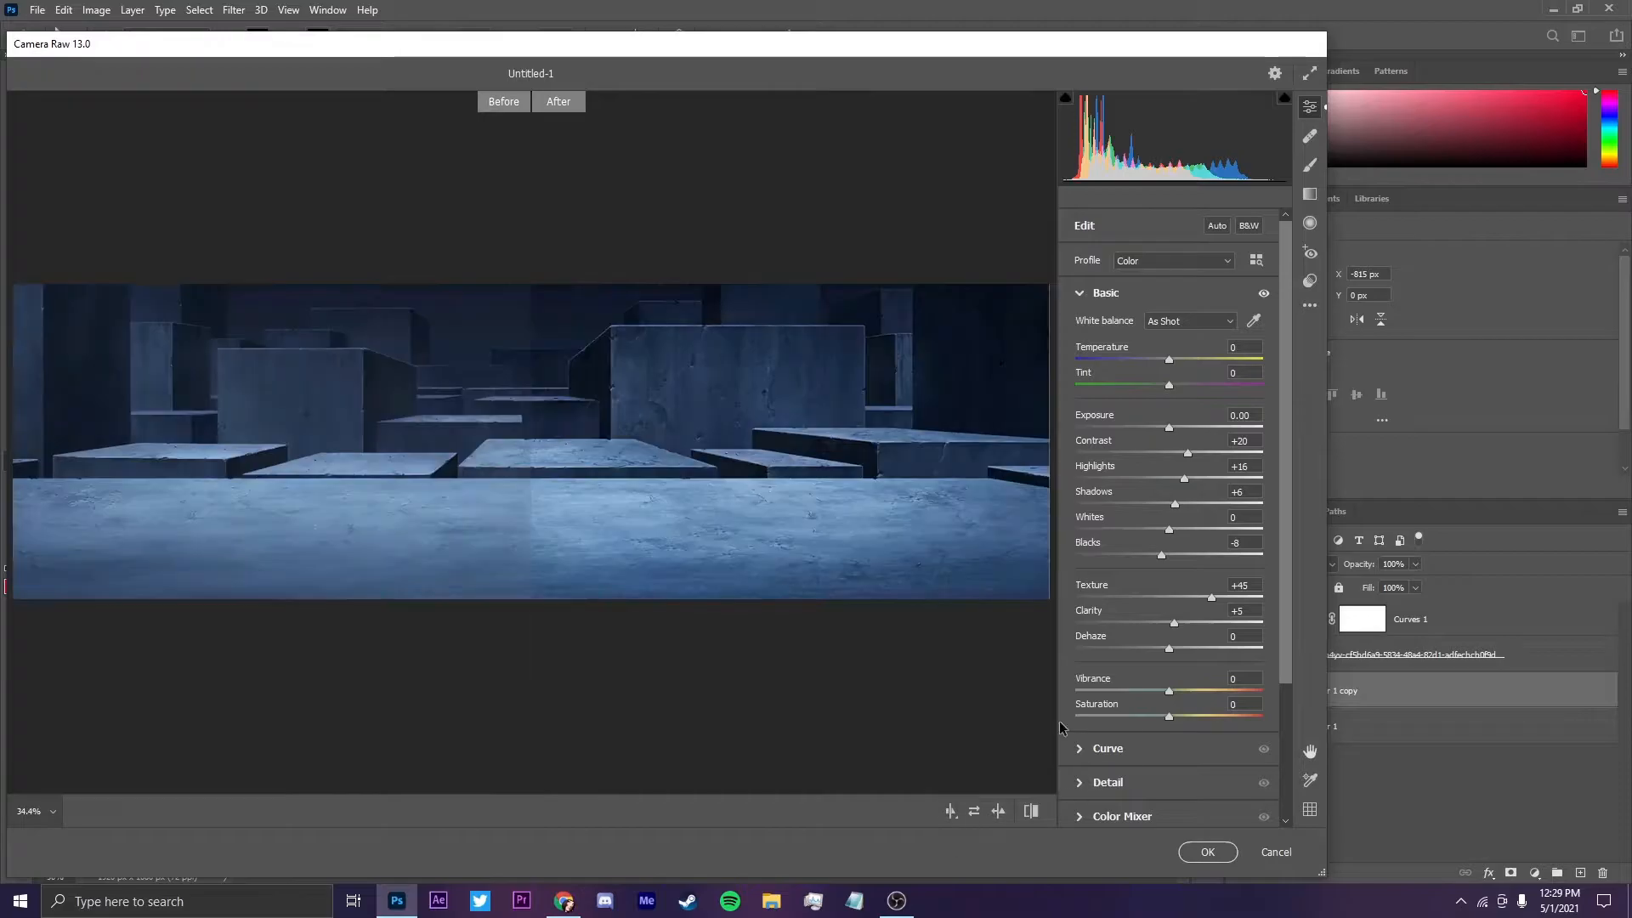
scroll(1158, 626, down, 1)
drag(1169, 609, 1175, 611)
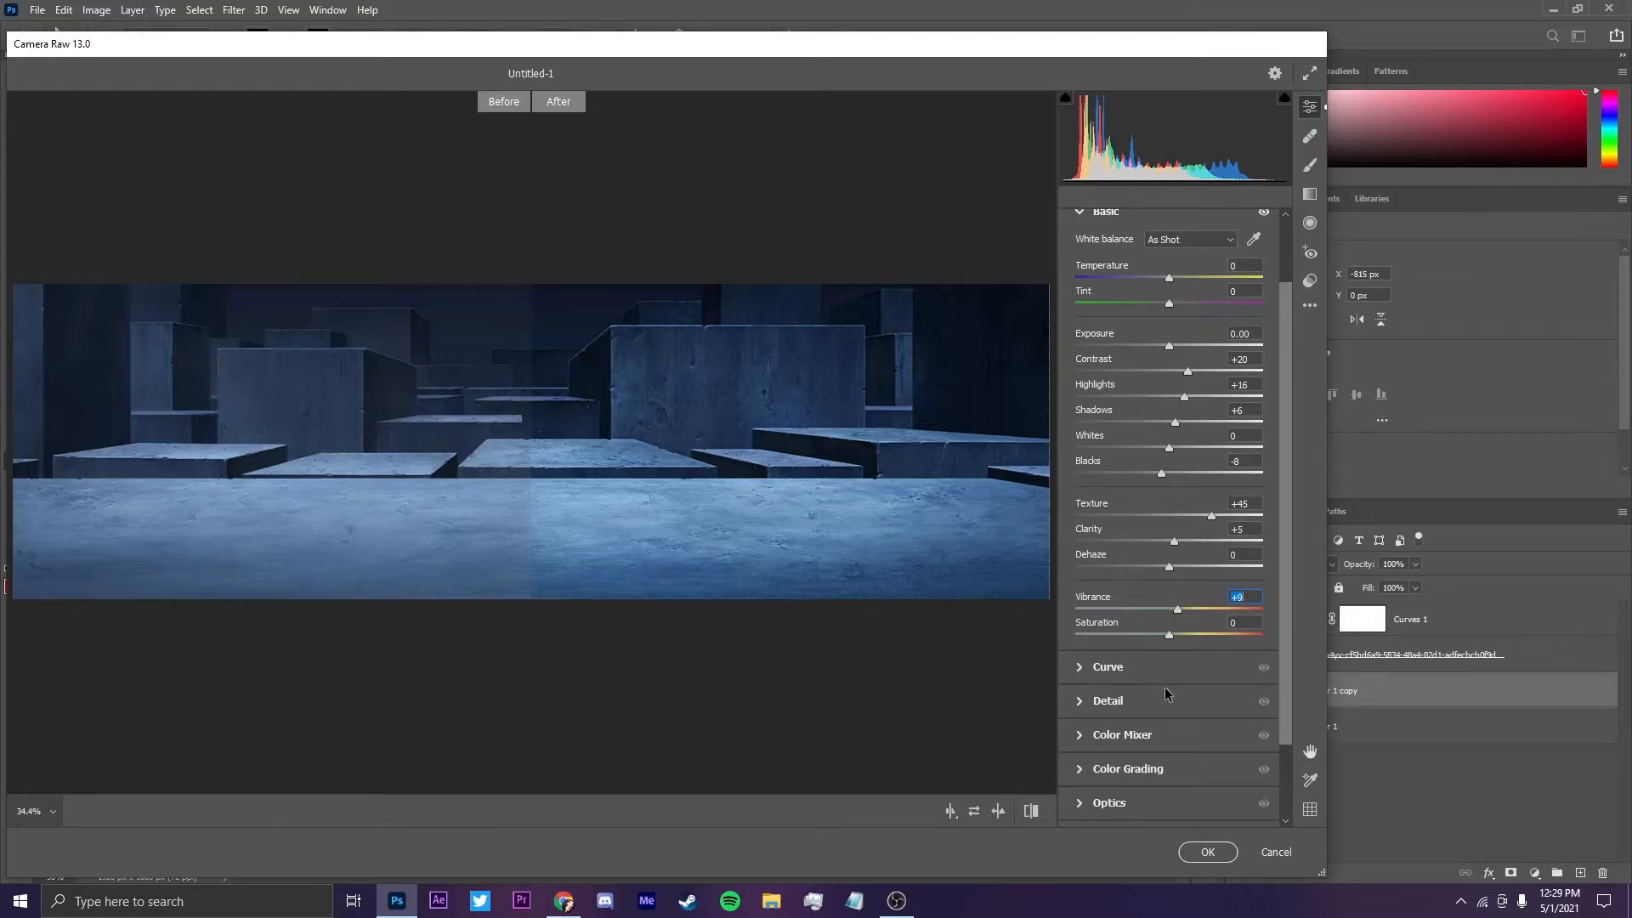
Step: Try shadow and highlight points on the point curve, keeping only a shadow point at input 65, output 61
click(1147, 667)
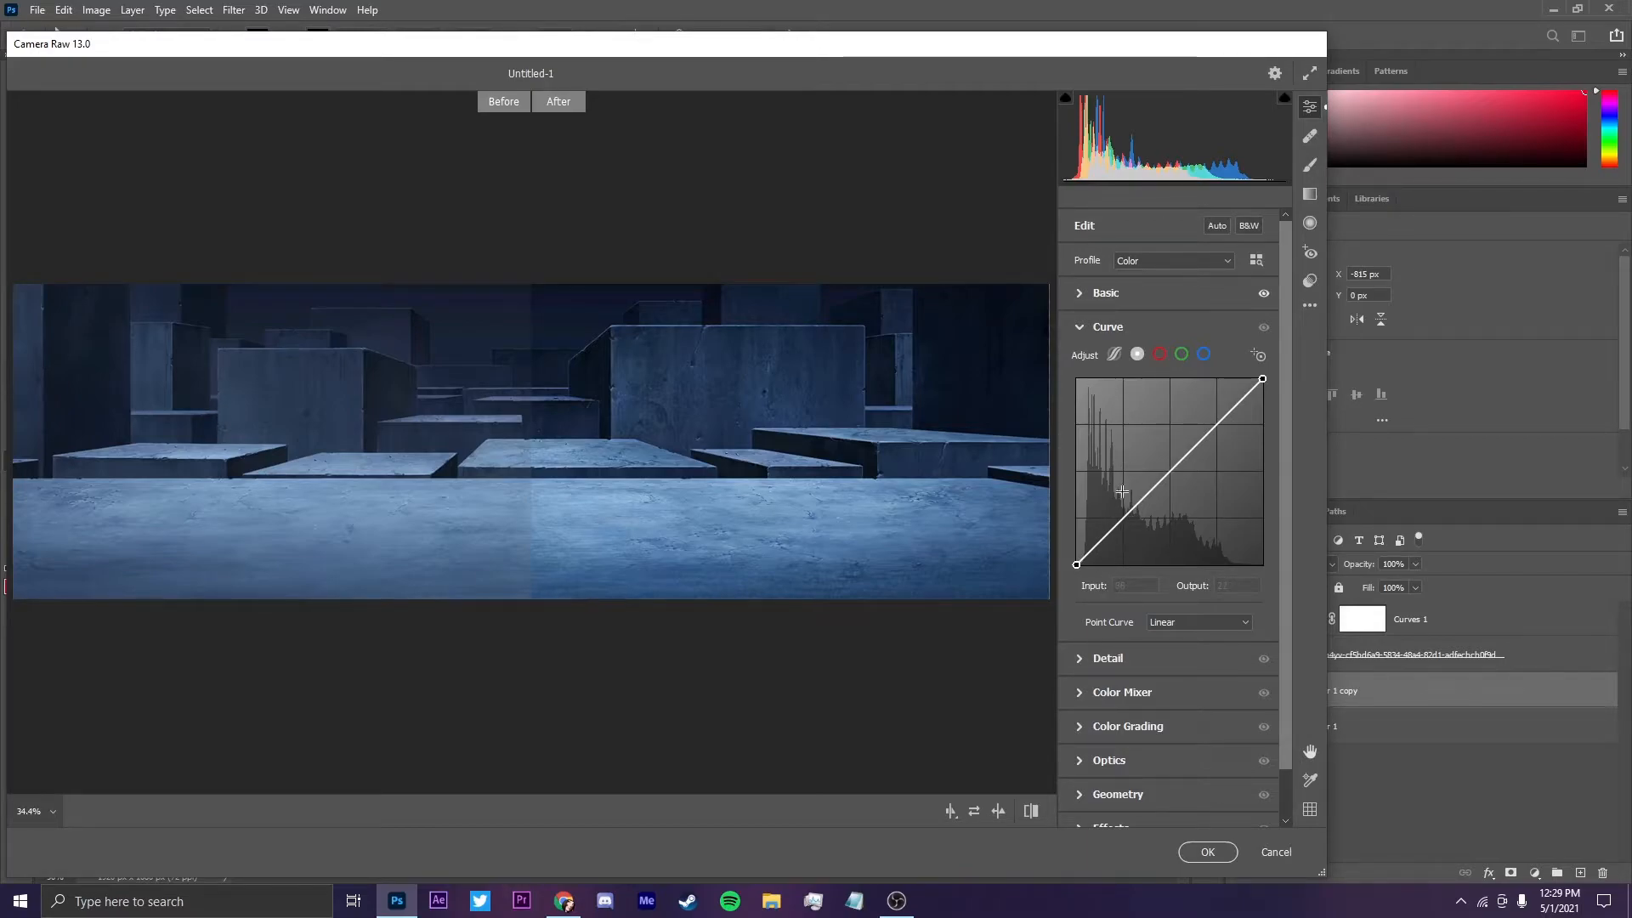
click(1125, 522)
key(ctrl+z)
click(1216, 423)
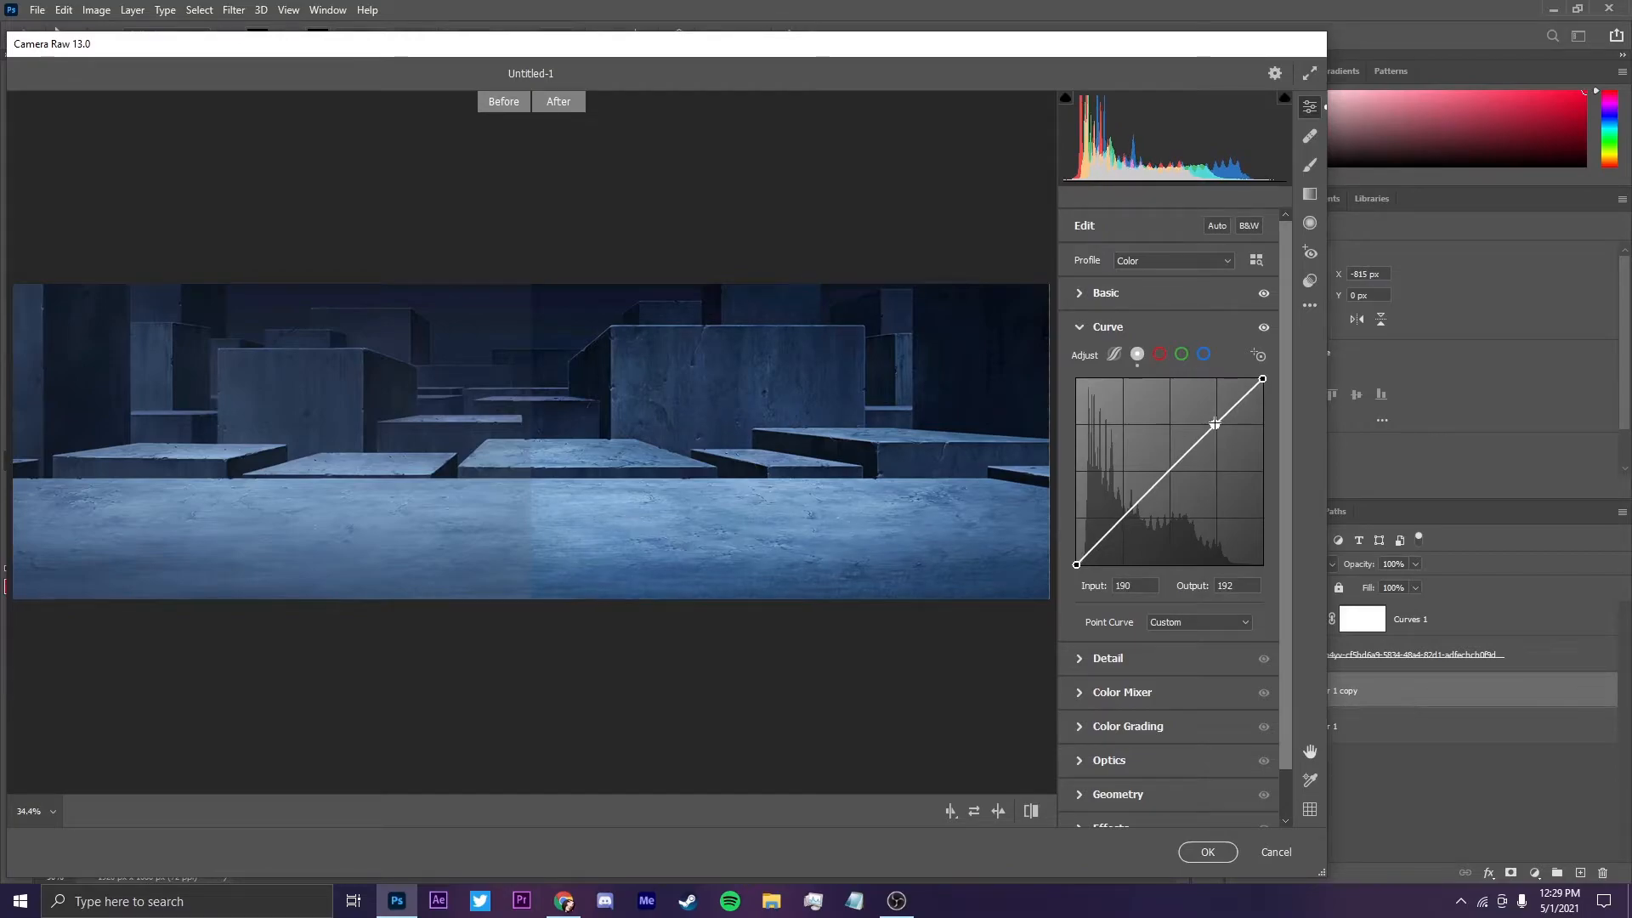
key(ctrl+z)
key(ctrl+shift+z)
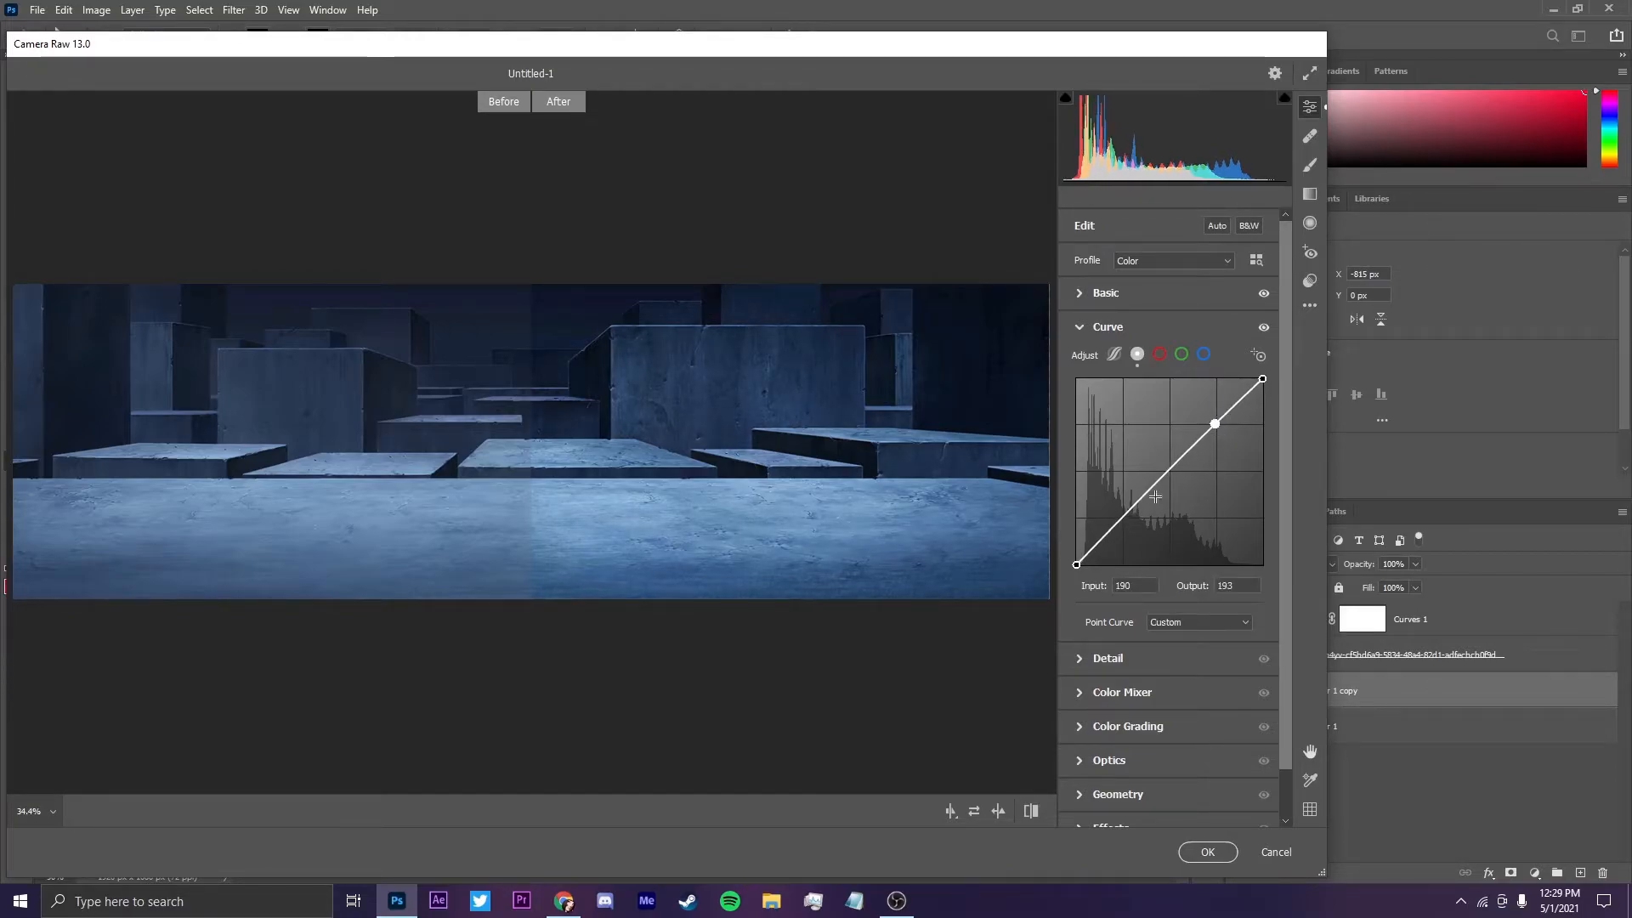
drag(1127, 518, 1124, 520)
key(ctrl+z)
key(ctrl+z)
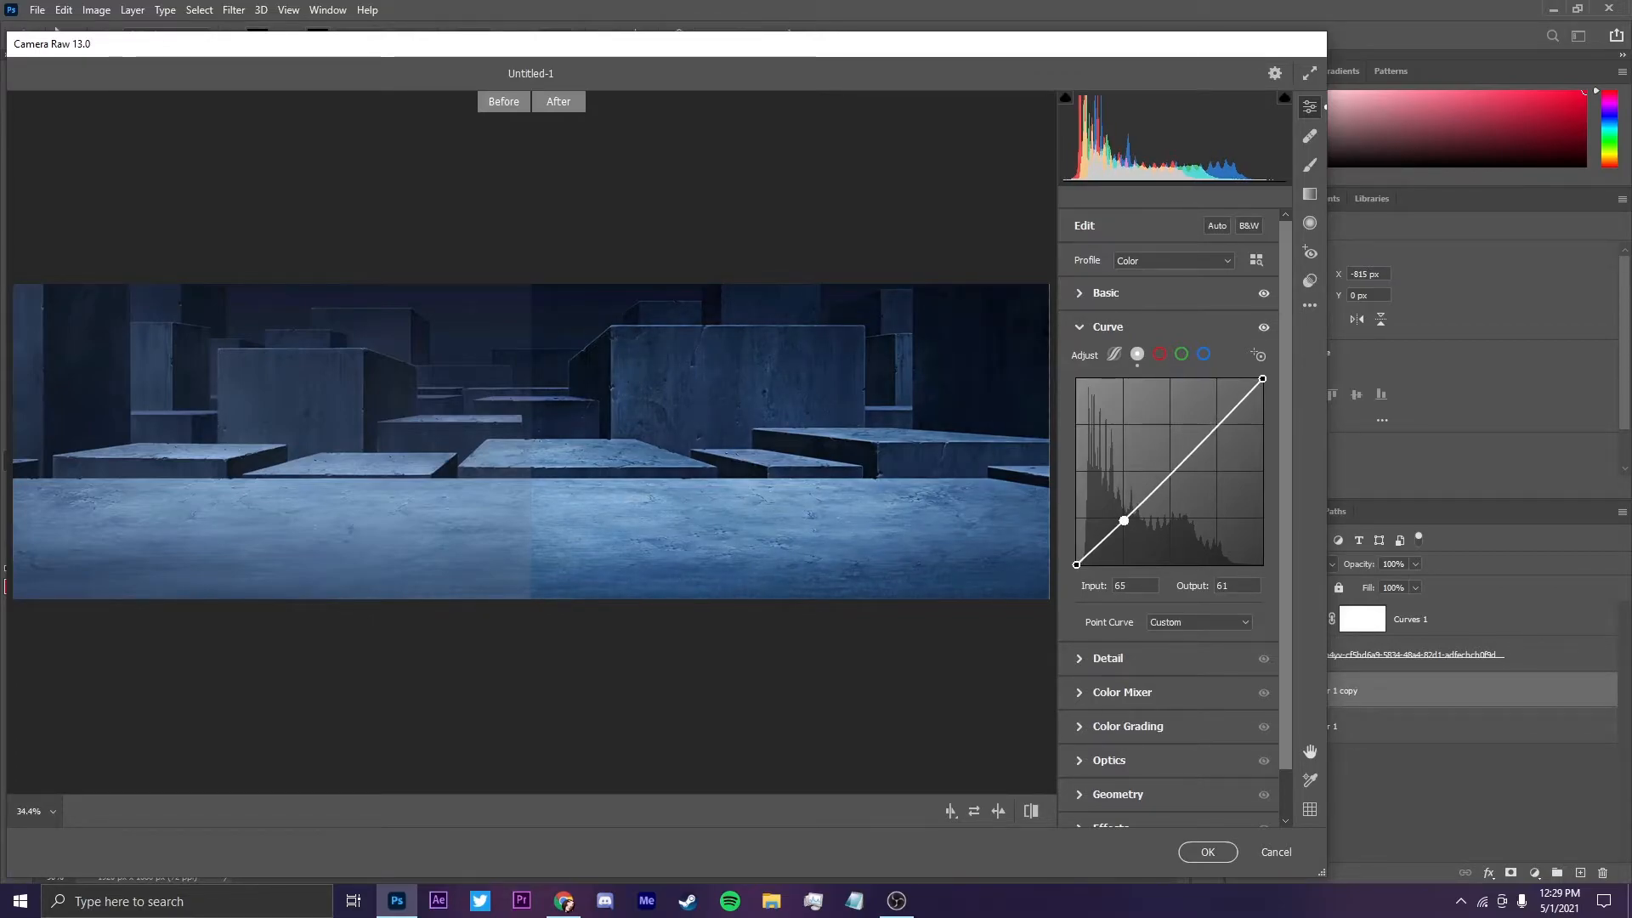
Step: Set the Detail values to Sharpening 50, Noise Reduction 15 and Color Noise Reduction 10
click(1118, 667)
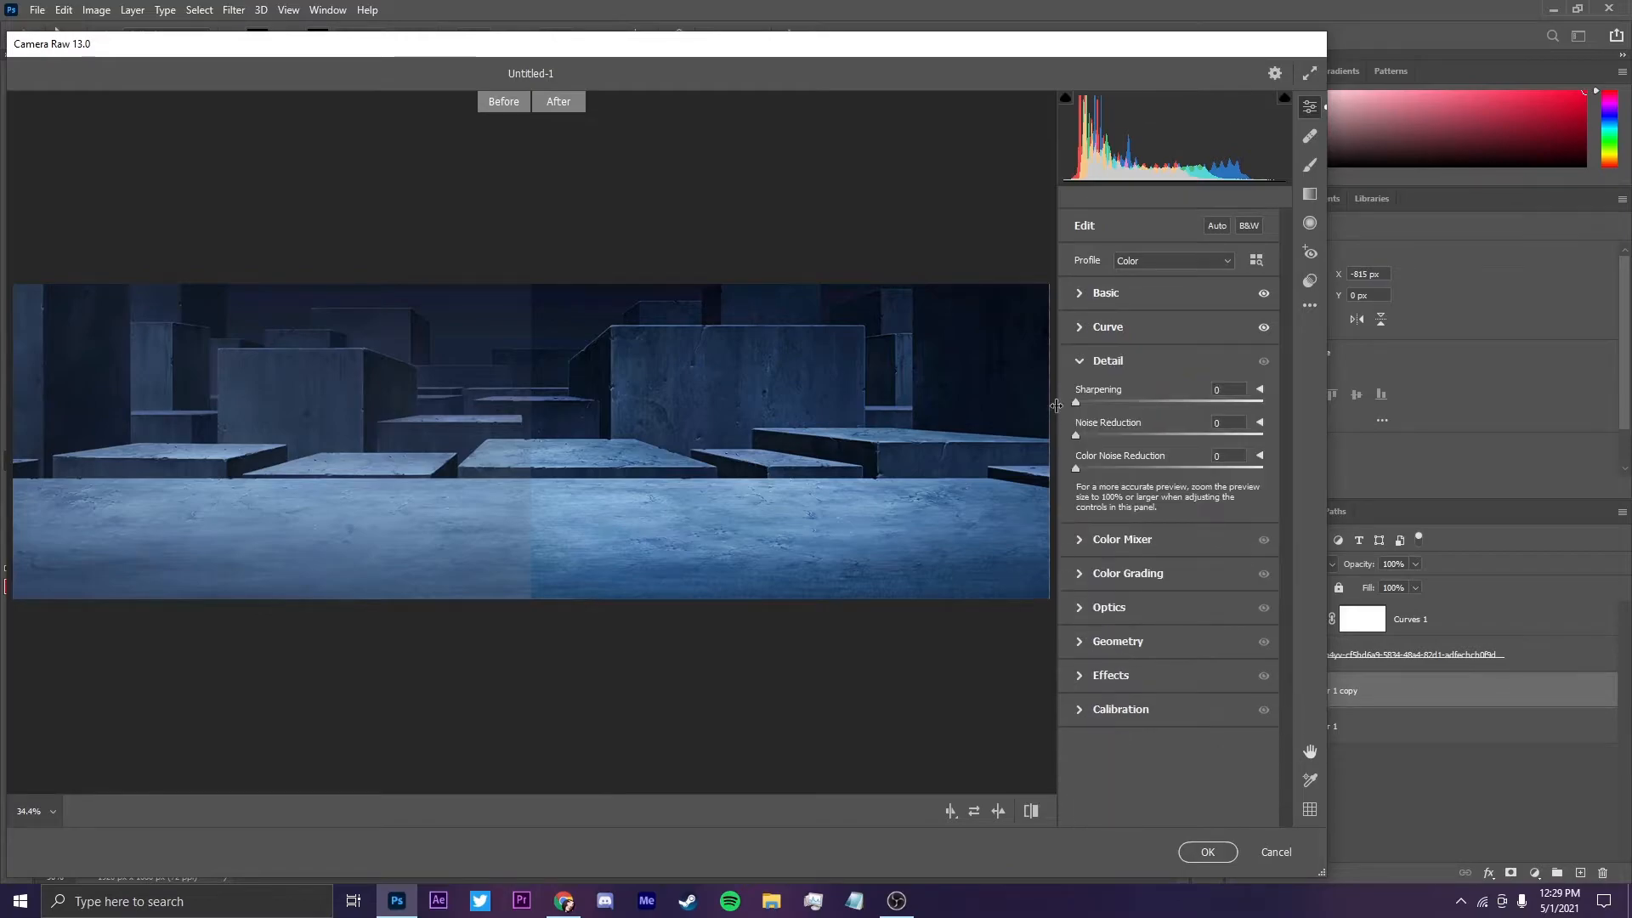
drag(1075, 402, 1142, 392)
drag(1075, 435, 1092, 464)
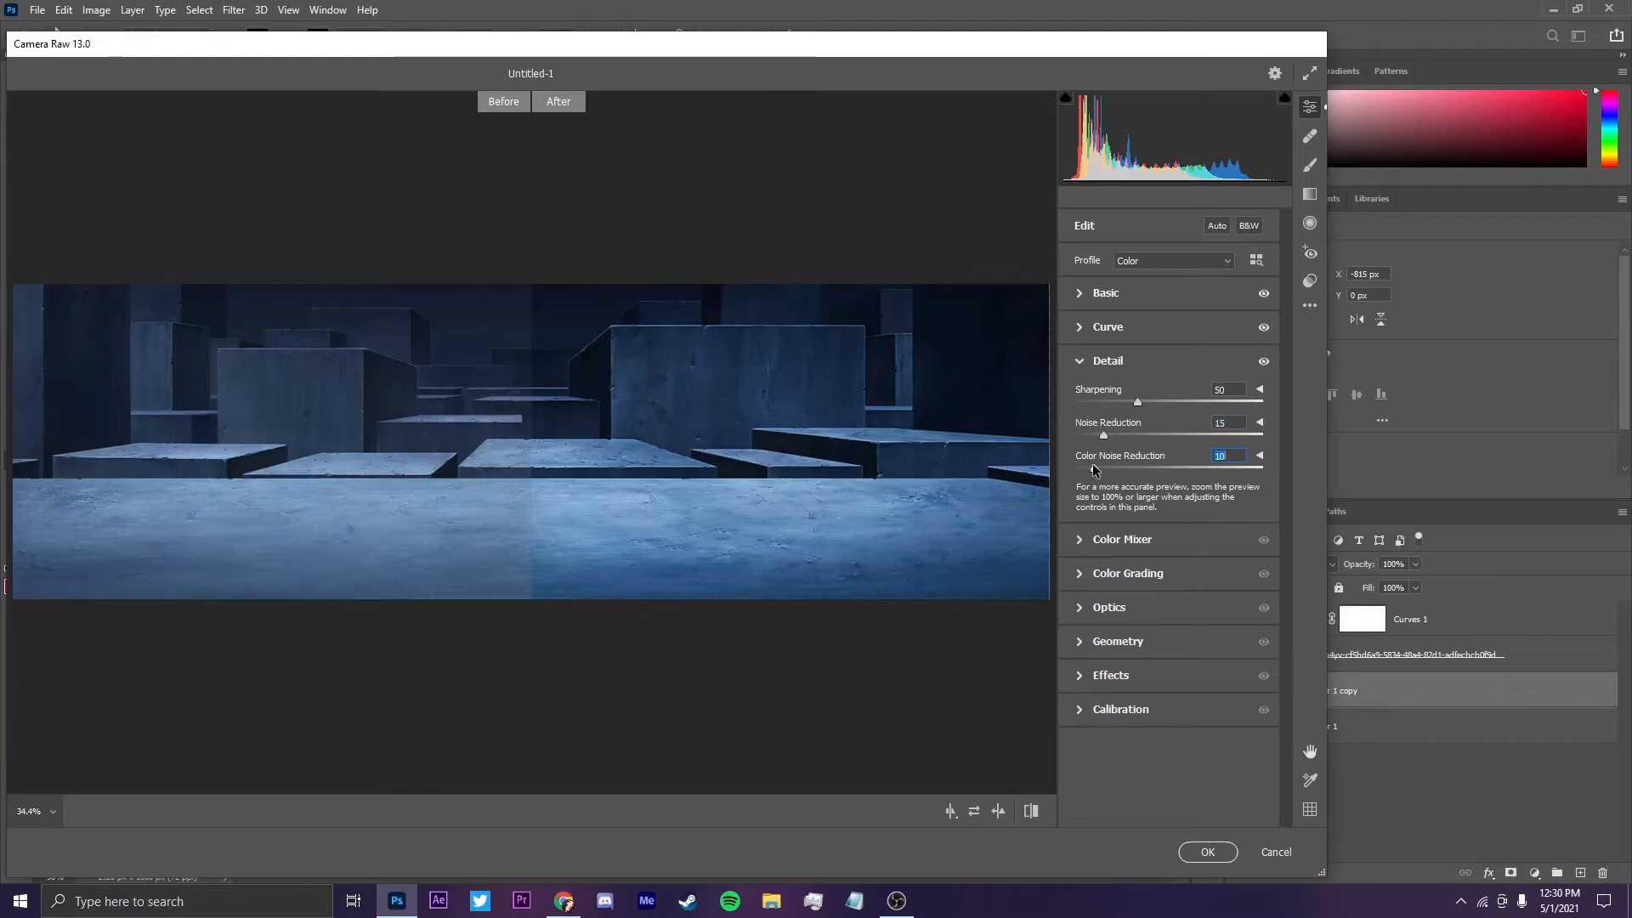
Step: Look through Color Mixer and Color Grading, try a tint on the shadows wheel, and reset it
click(1107, 540)
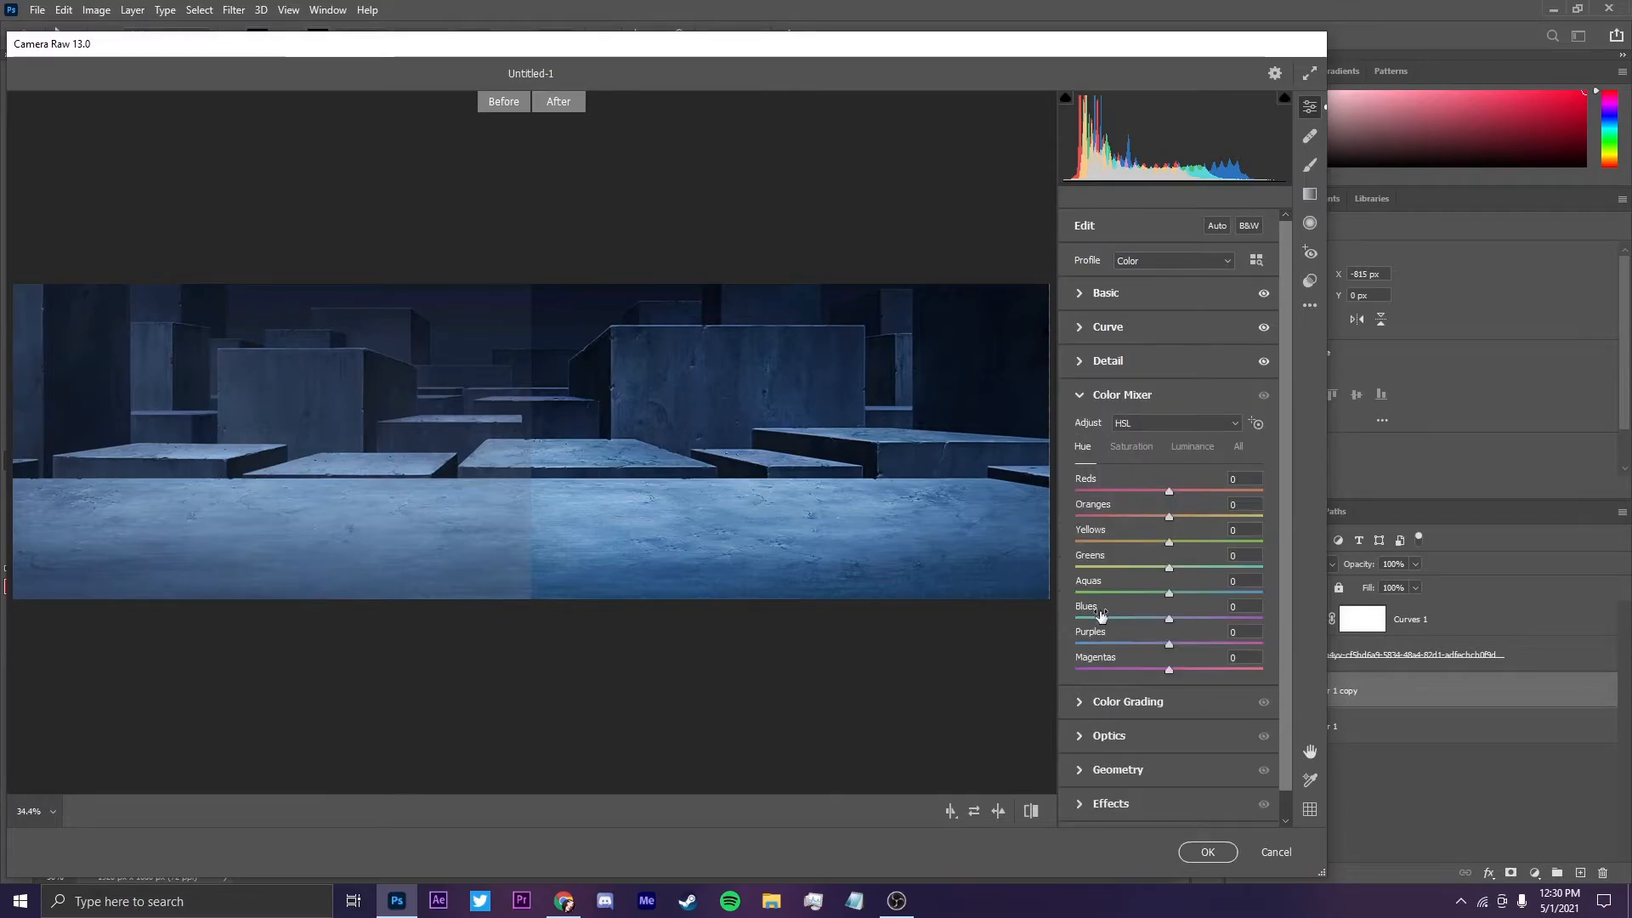
click(1117, 704)
click(1109, 427)
click(1128, 701)
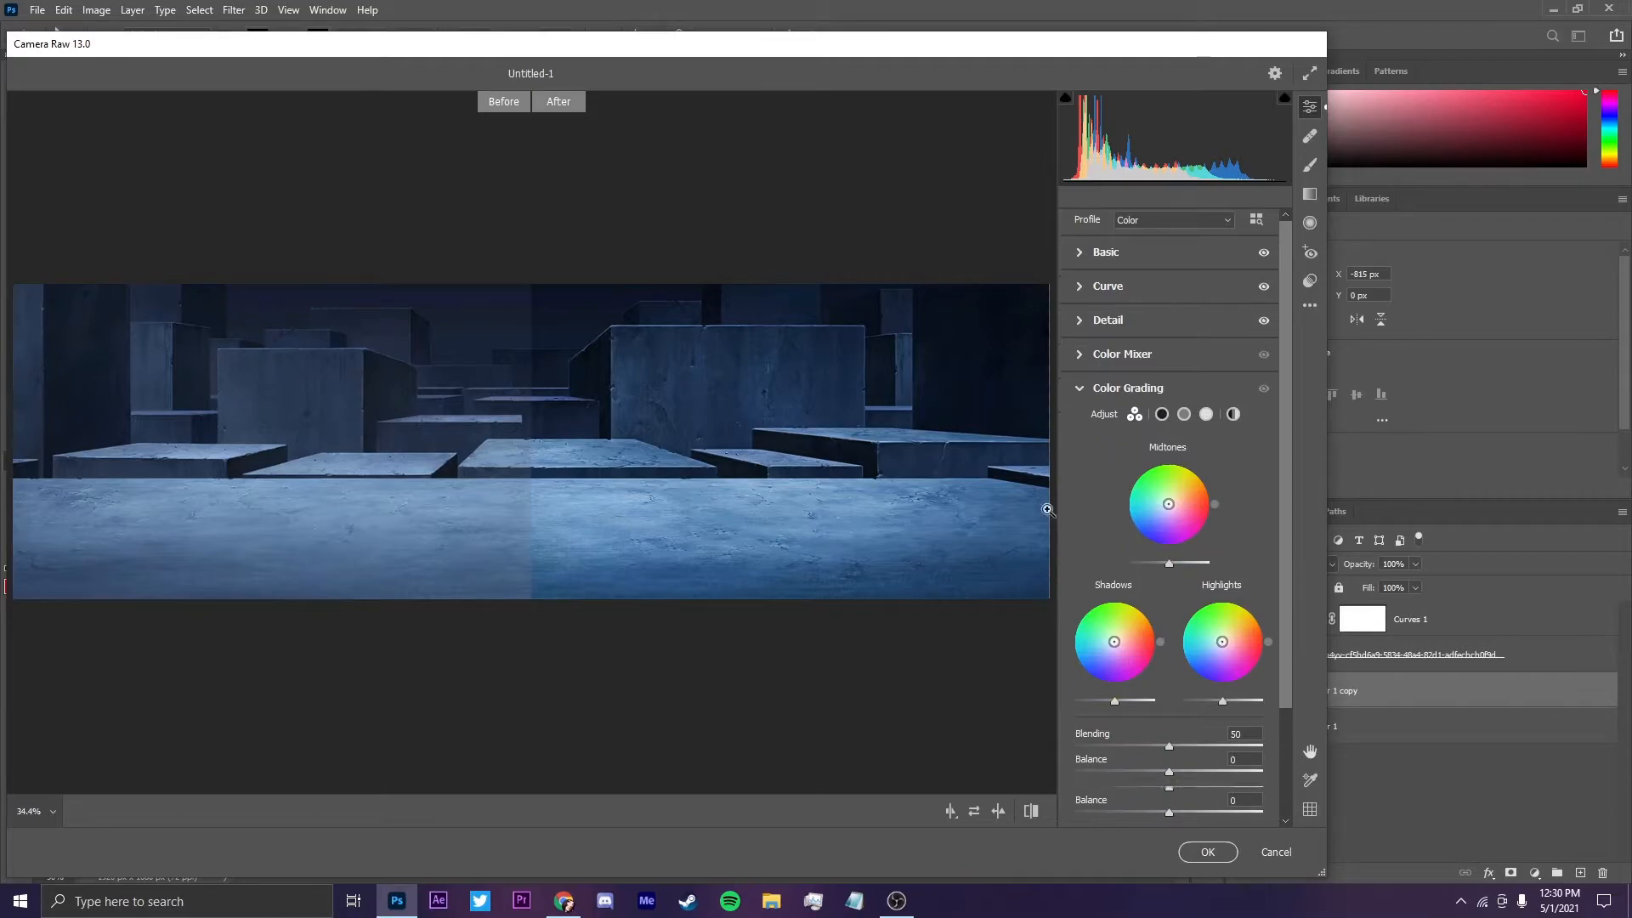
scroll(1115, 603, down, 1)
mouse_move(1102, 617)
mouse_down()
mouse_move(1131, 590)
mouse_move(1080, 607)
mouse_move(1133, 630)
mouse_up()
double_click(1134, 630)
scroll(1122, 731, down, 1)
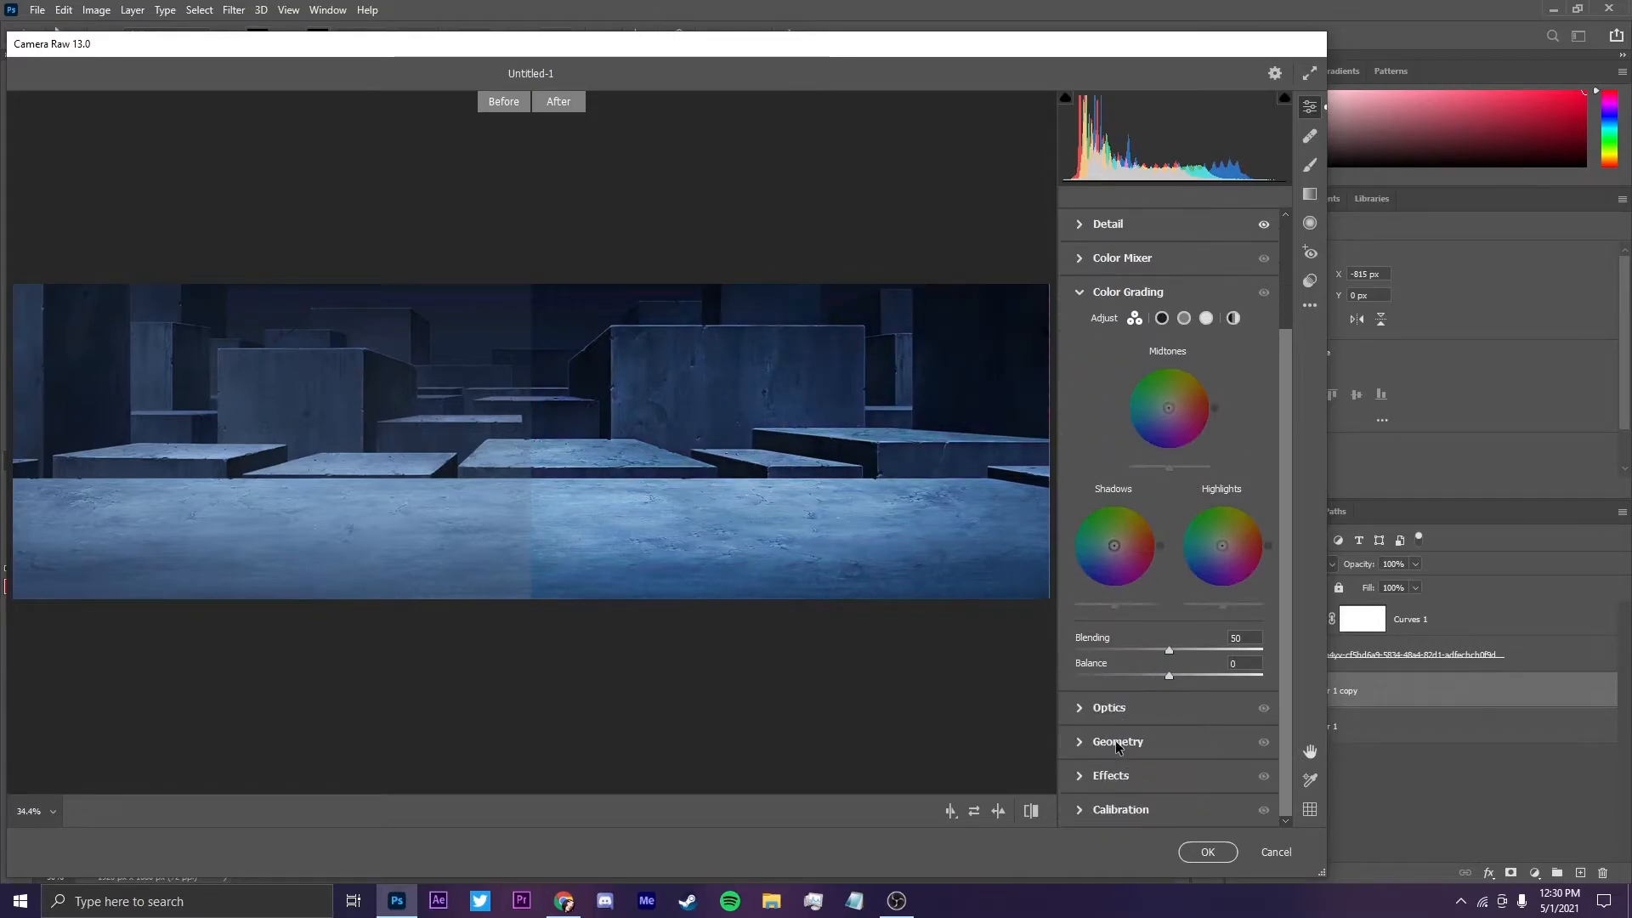
Step: Compare the background before and after the adjustments, set the Optics Distortion to +6, and apply the Camera Raw filter
click(1130, 708)
drag(1170, 499, 1167, 504)
click(949, 812)
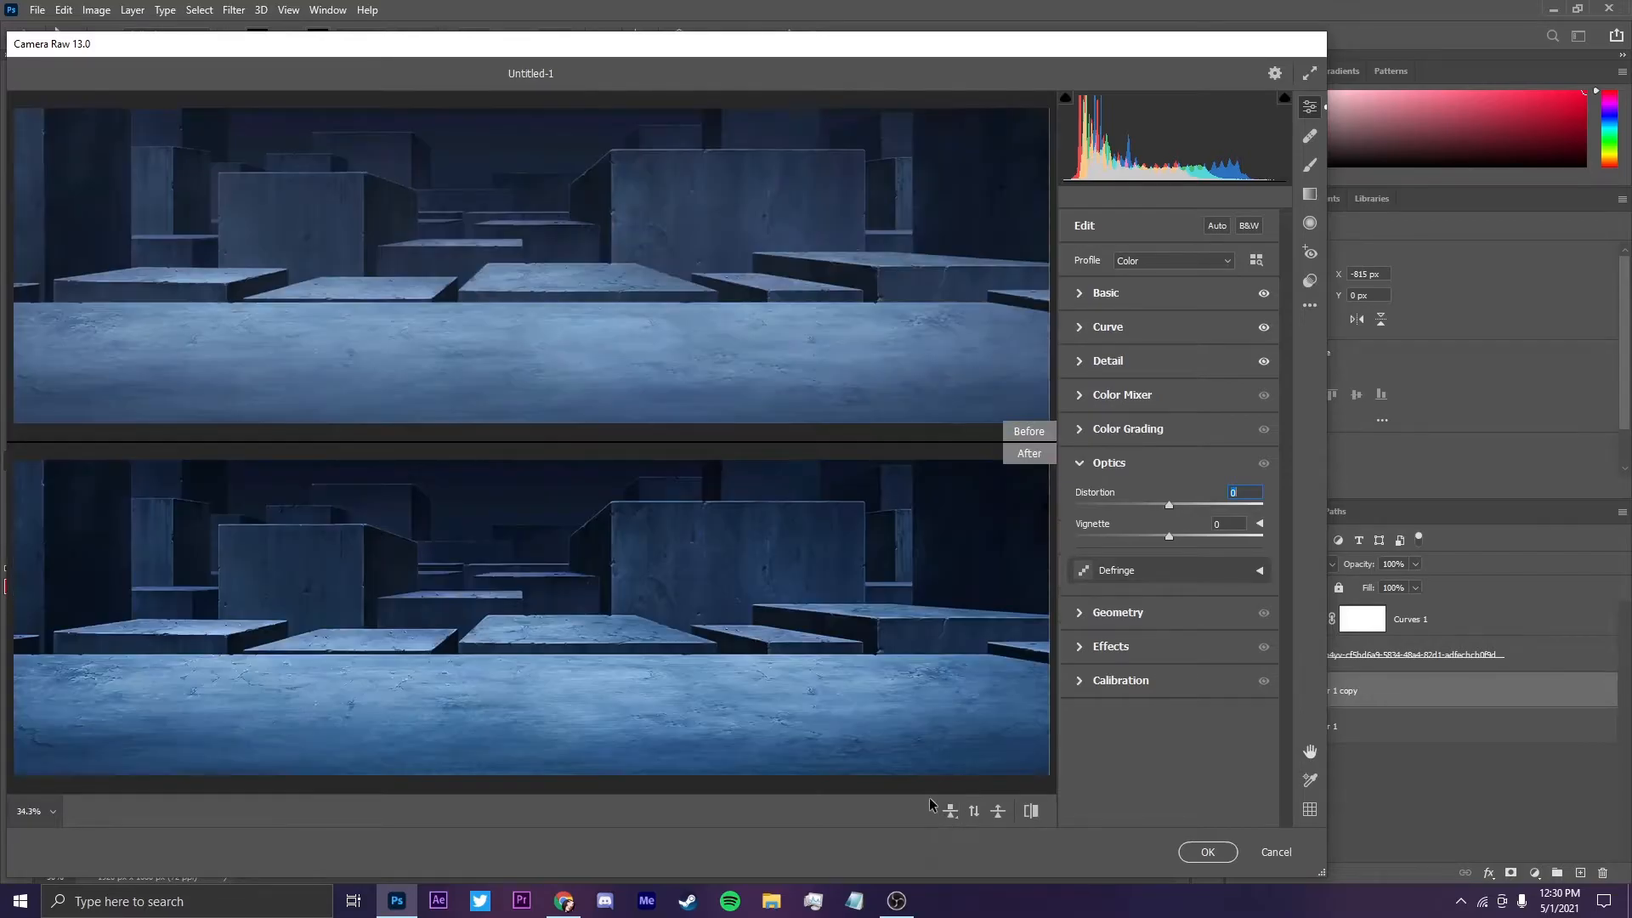
click(952, 811)
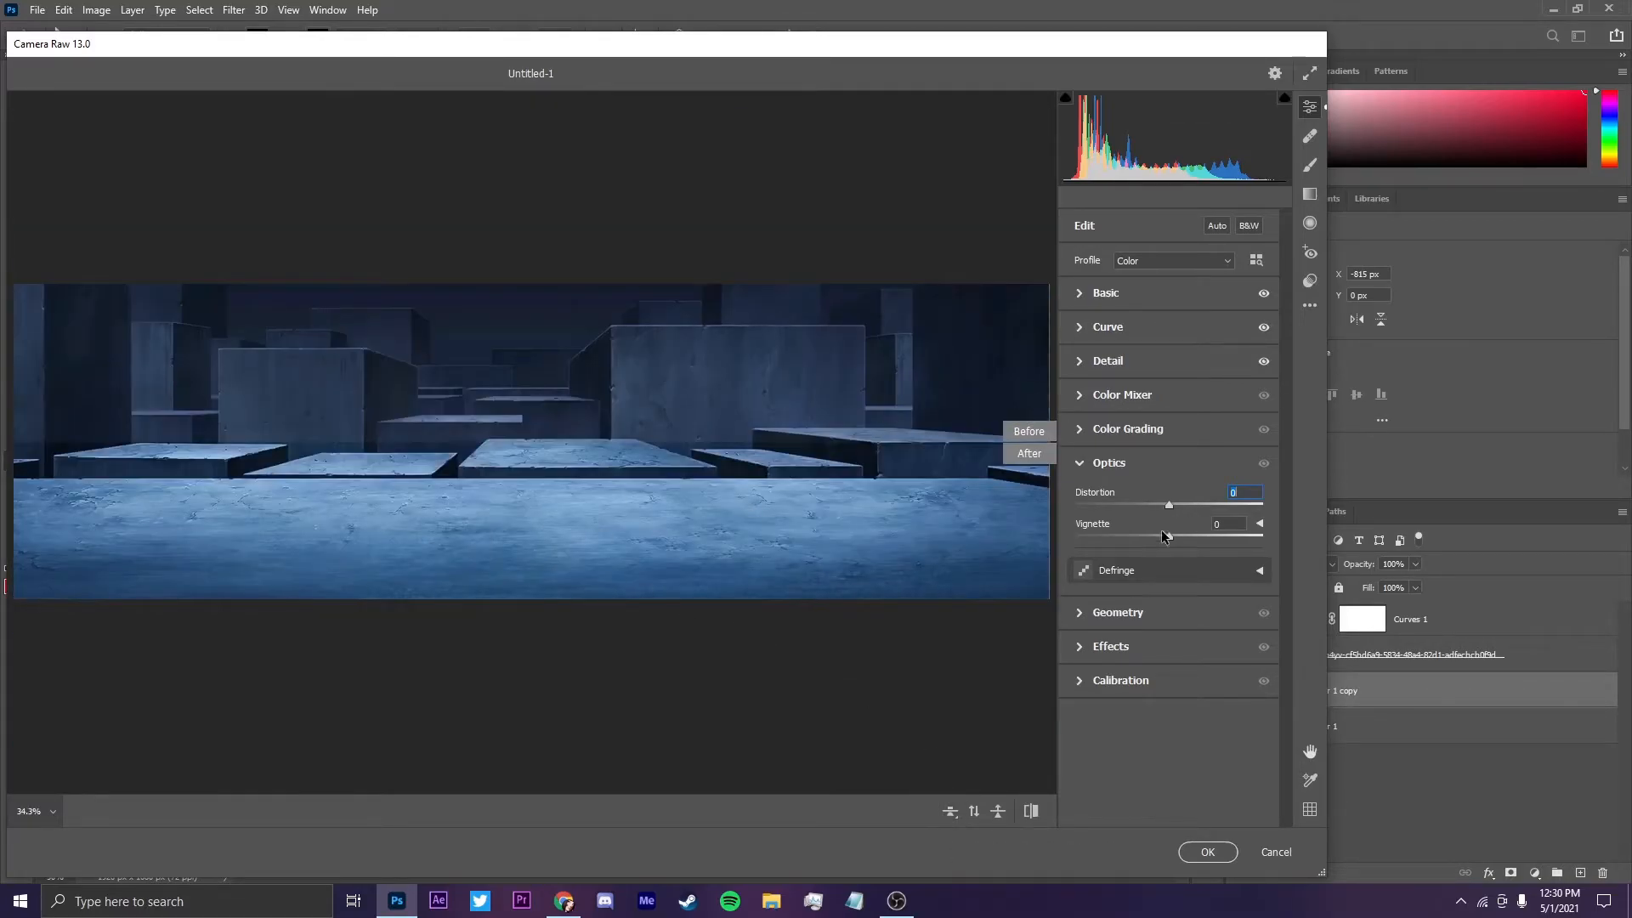
click(1030, 813)
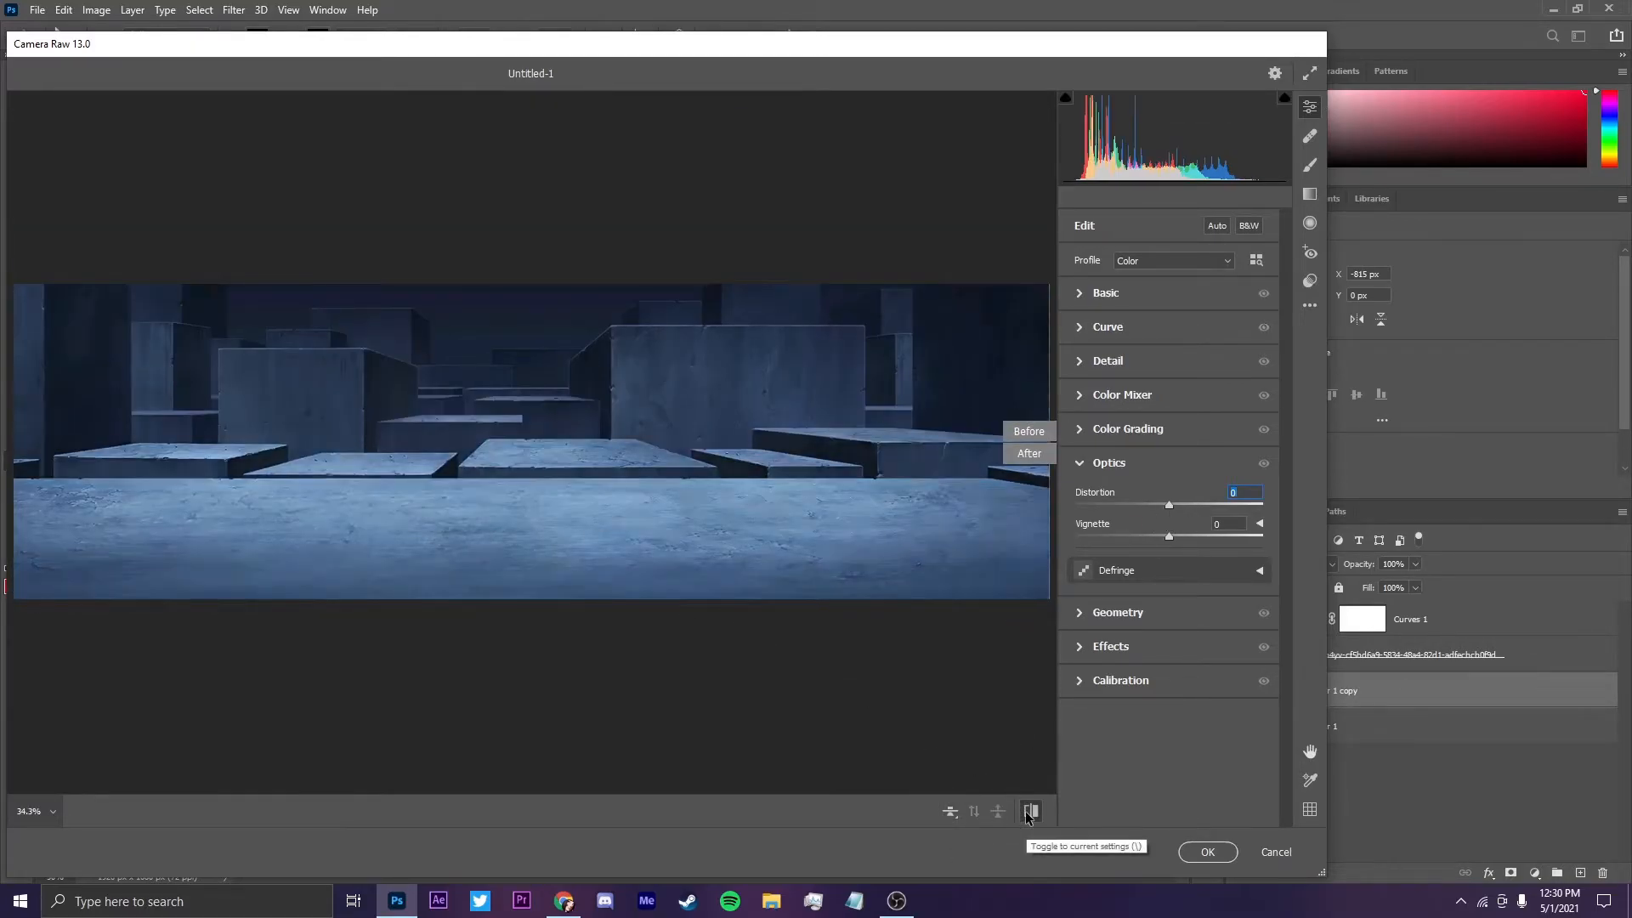
click(1033, 811)
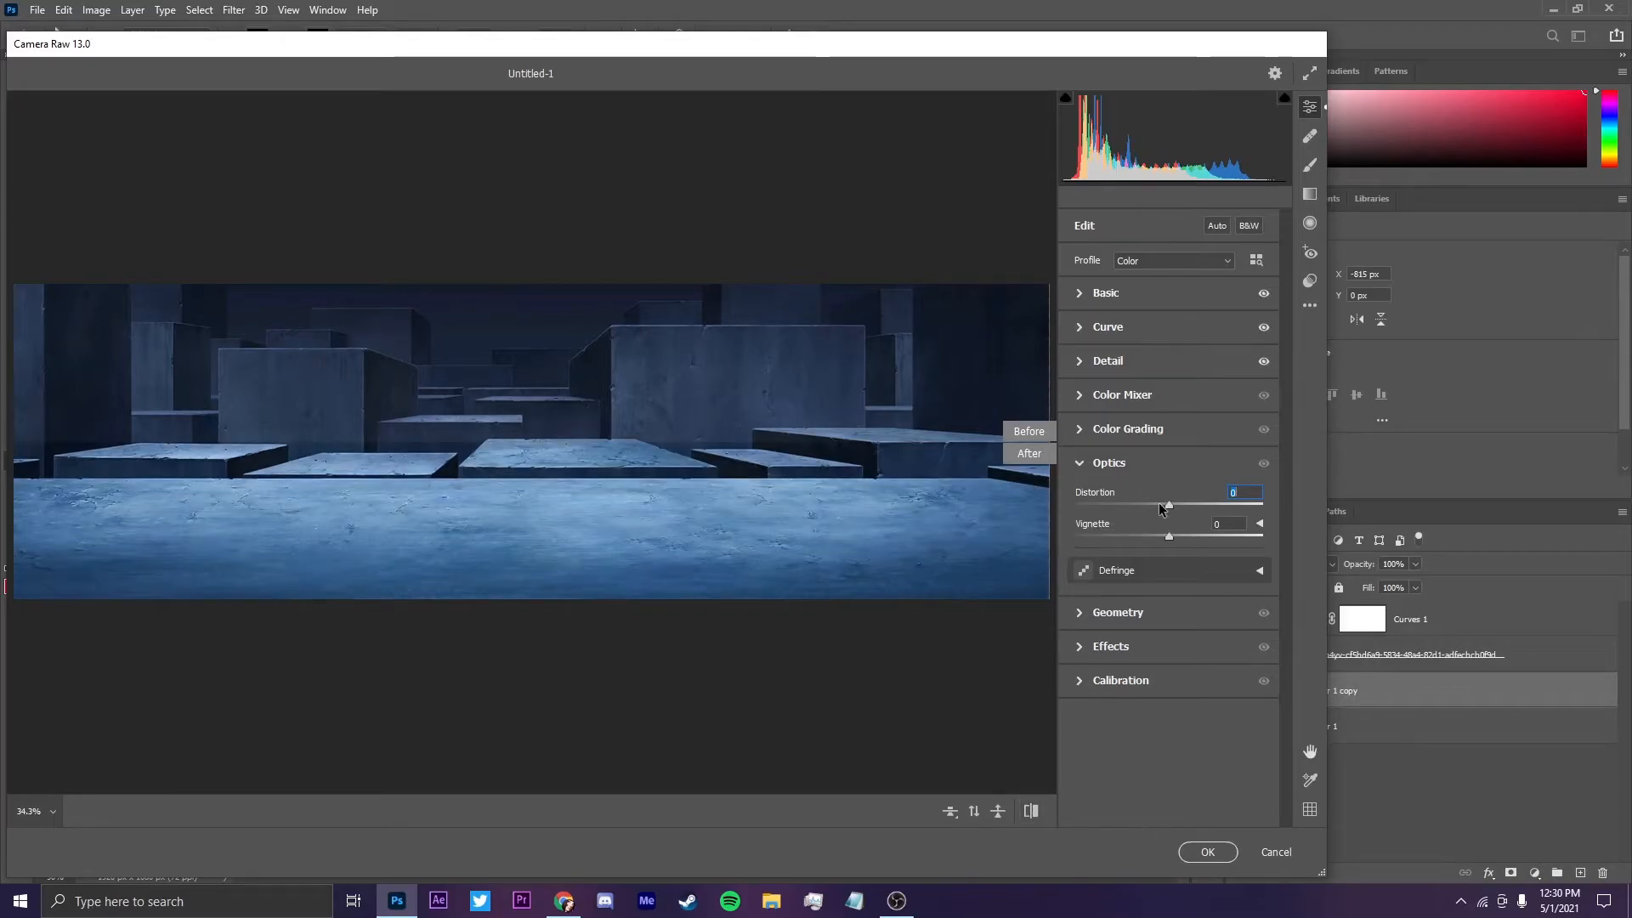
drag(1169, 505, 1175, 502)
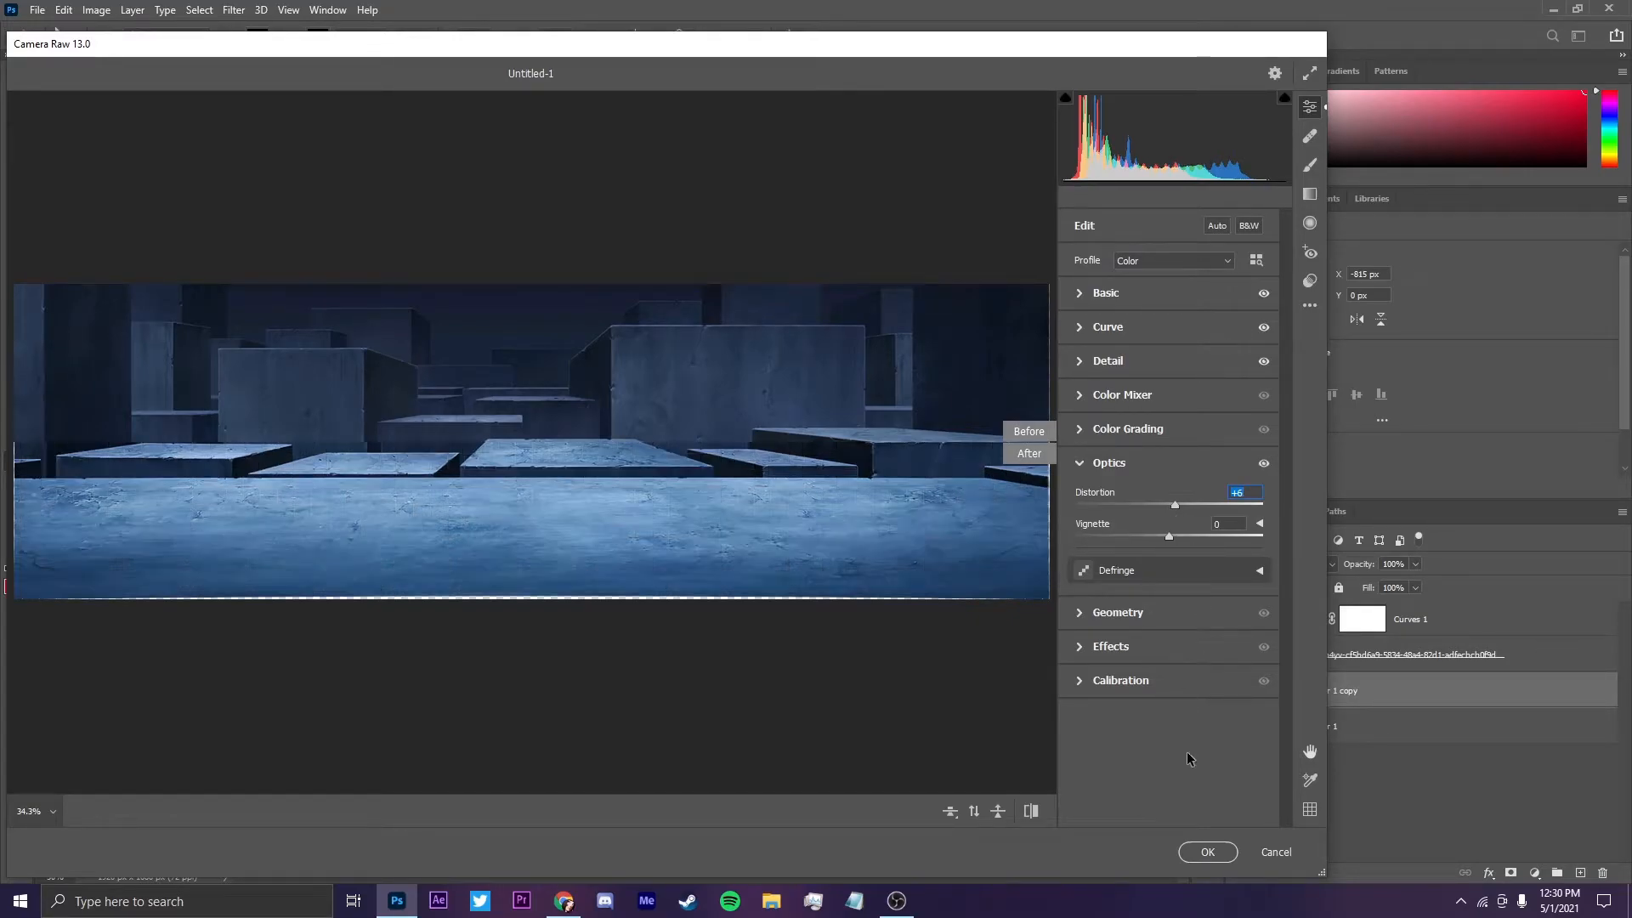
click(1202, 855)
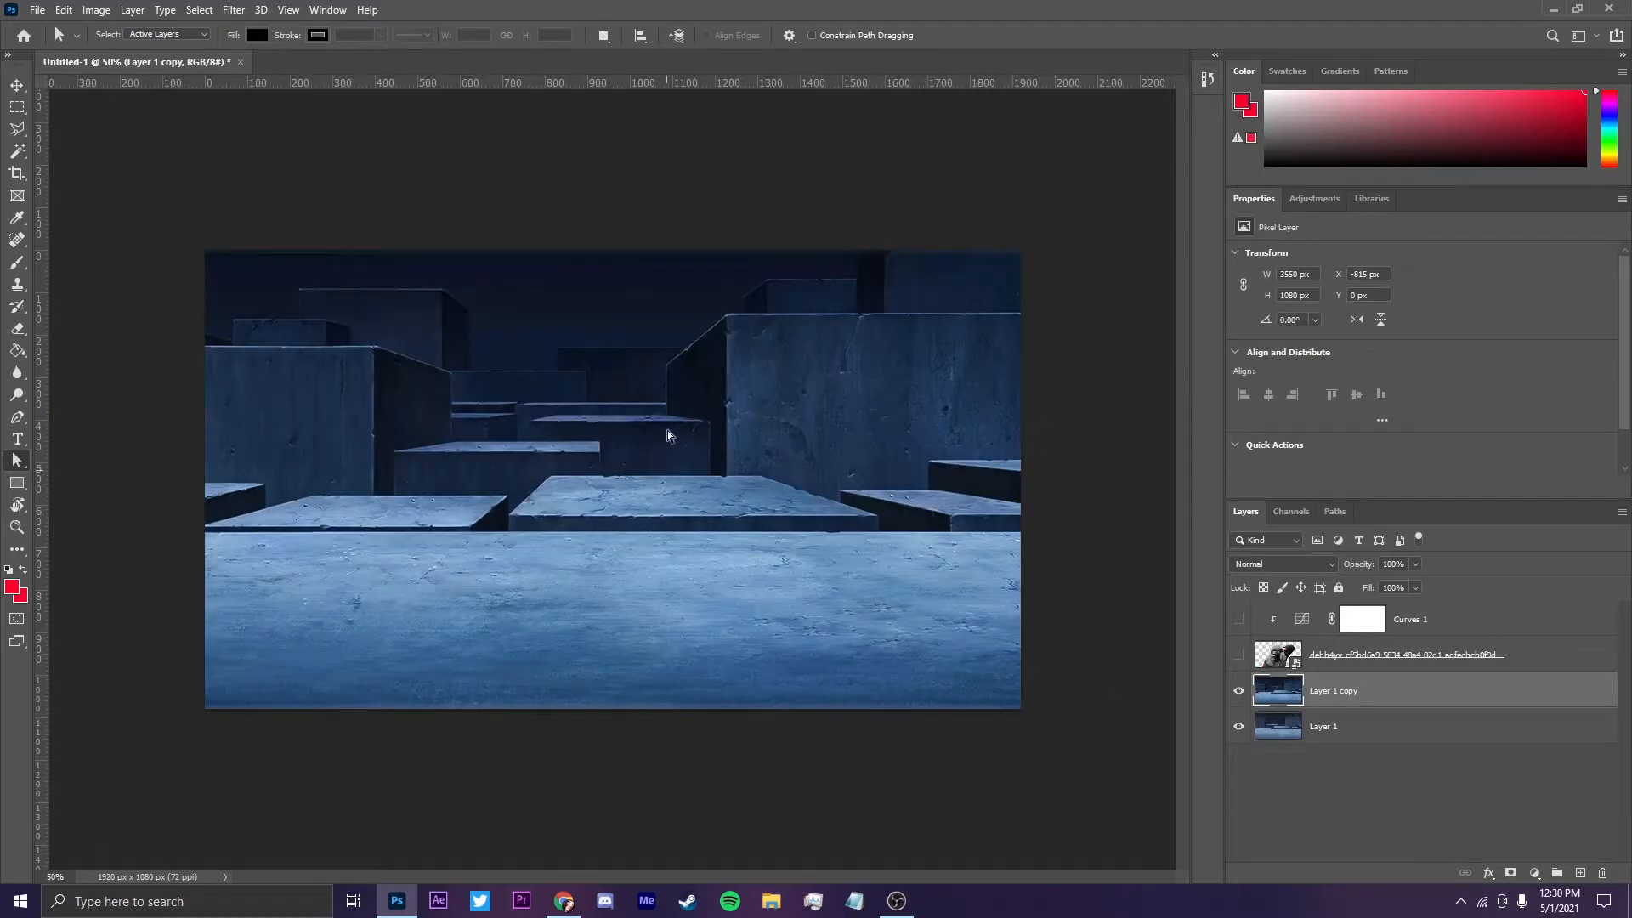
Step: Show the character and Curves 1 layers, and auto-correct the curve with the Find Dark & Light Colors algorithm
click(1239, 655)
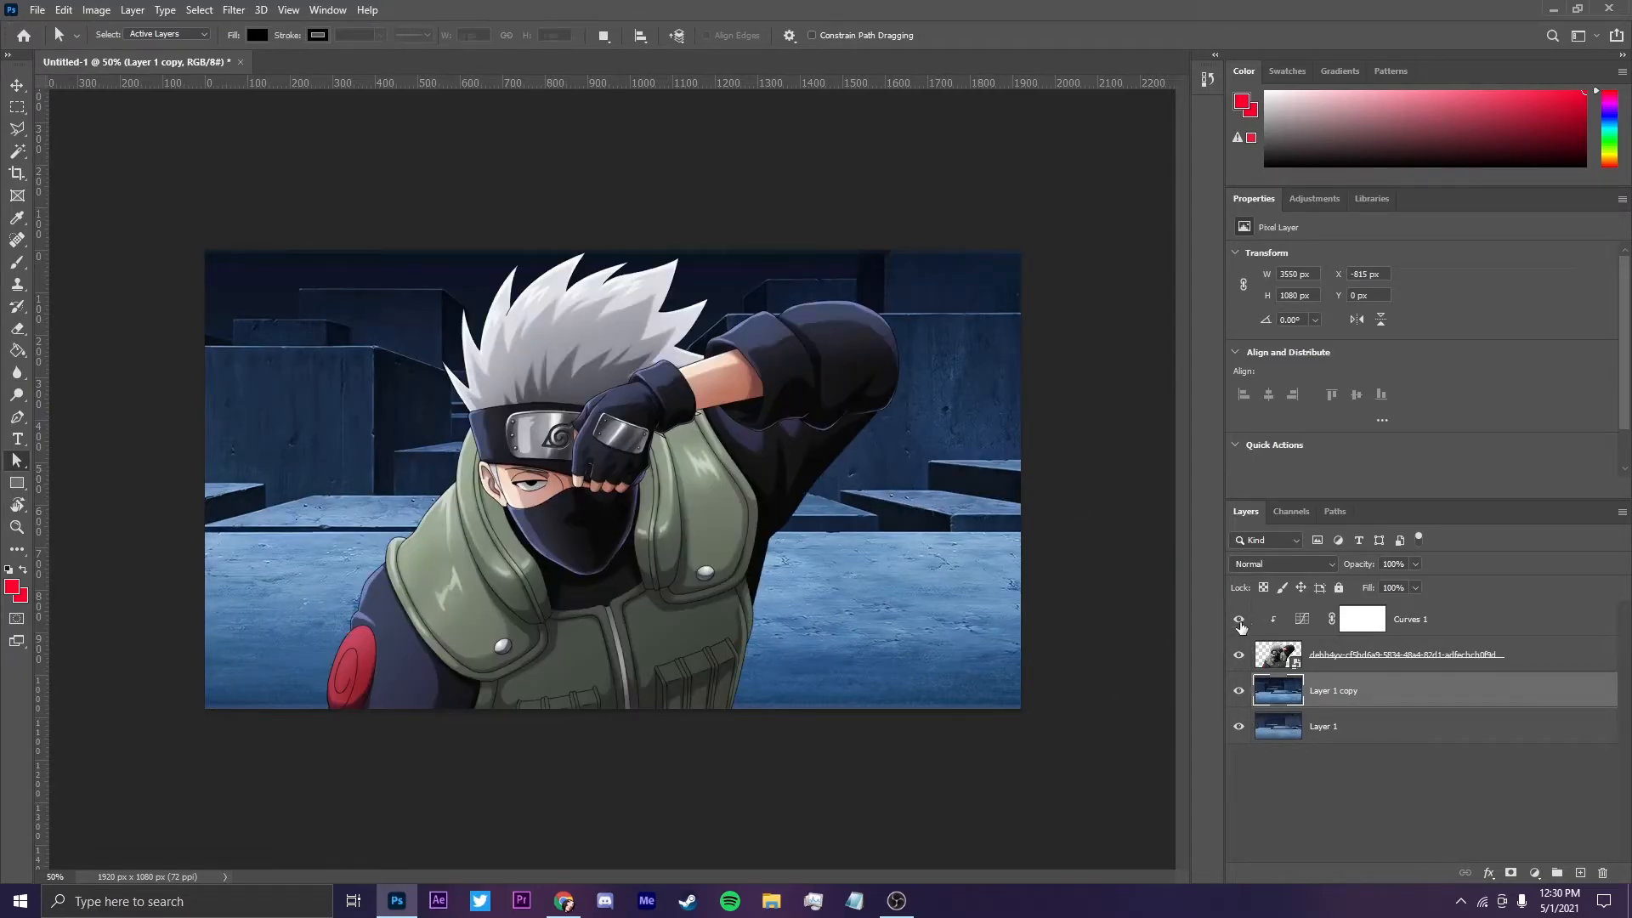
click(1239, 620)
click(1445, 628)
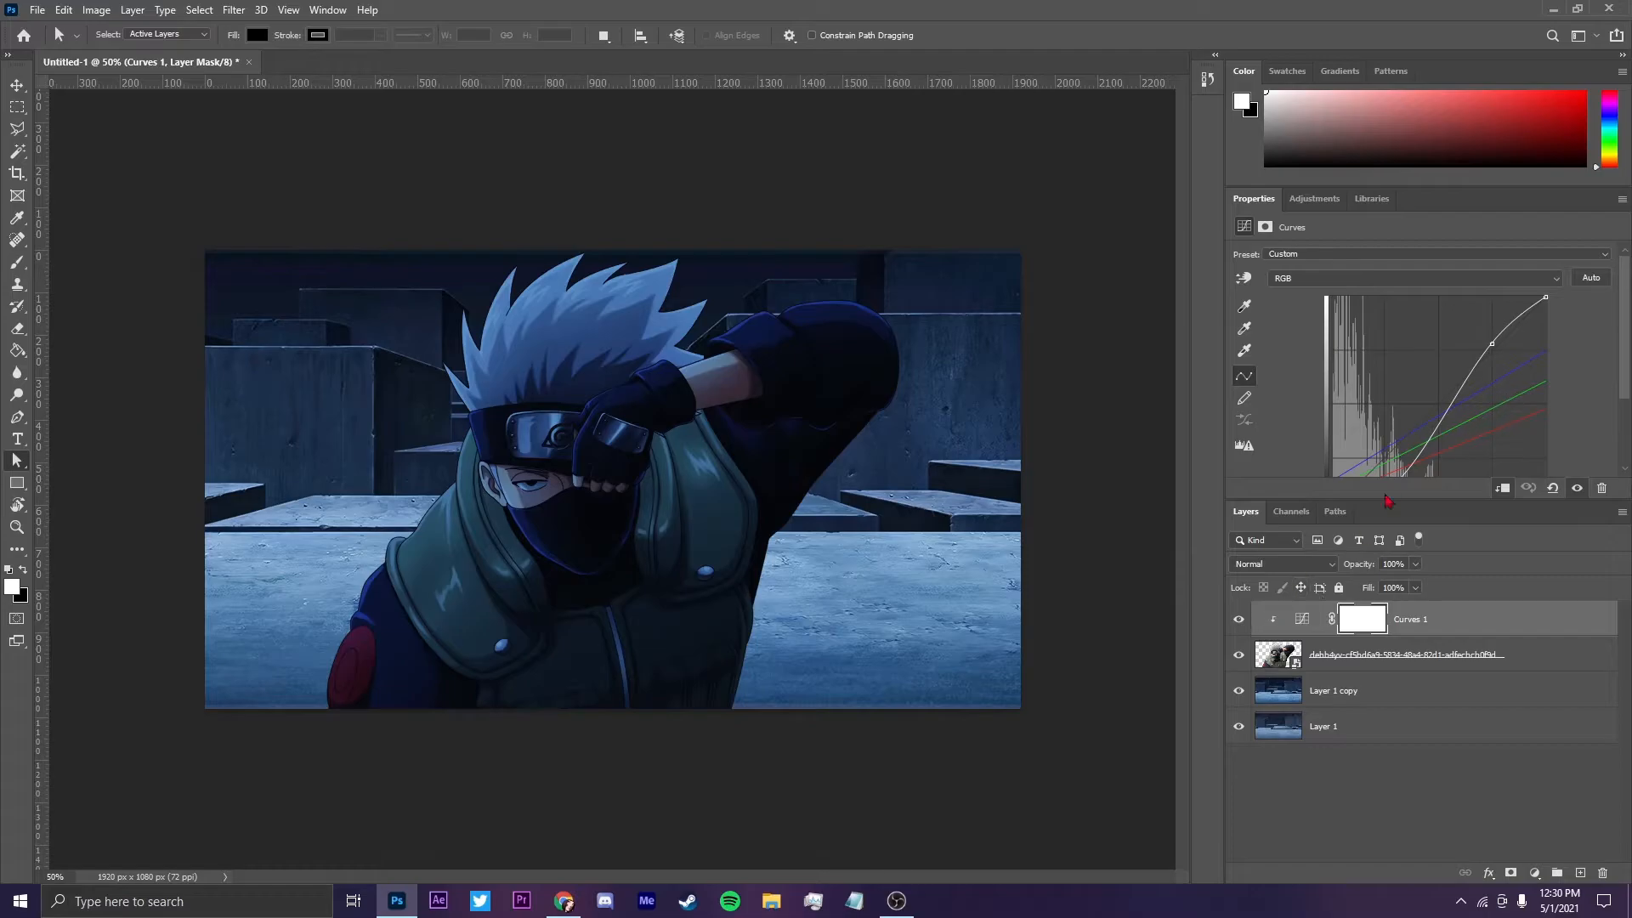
click(1594, 278)
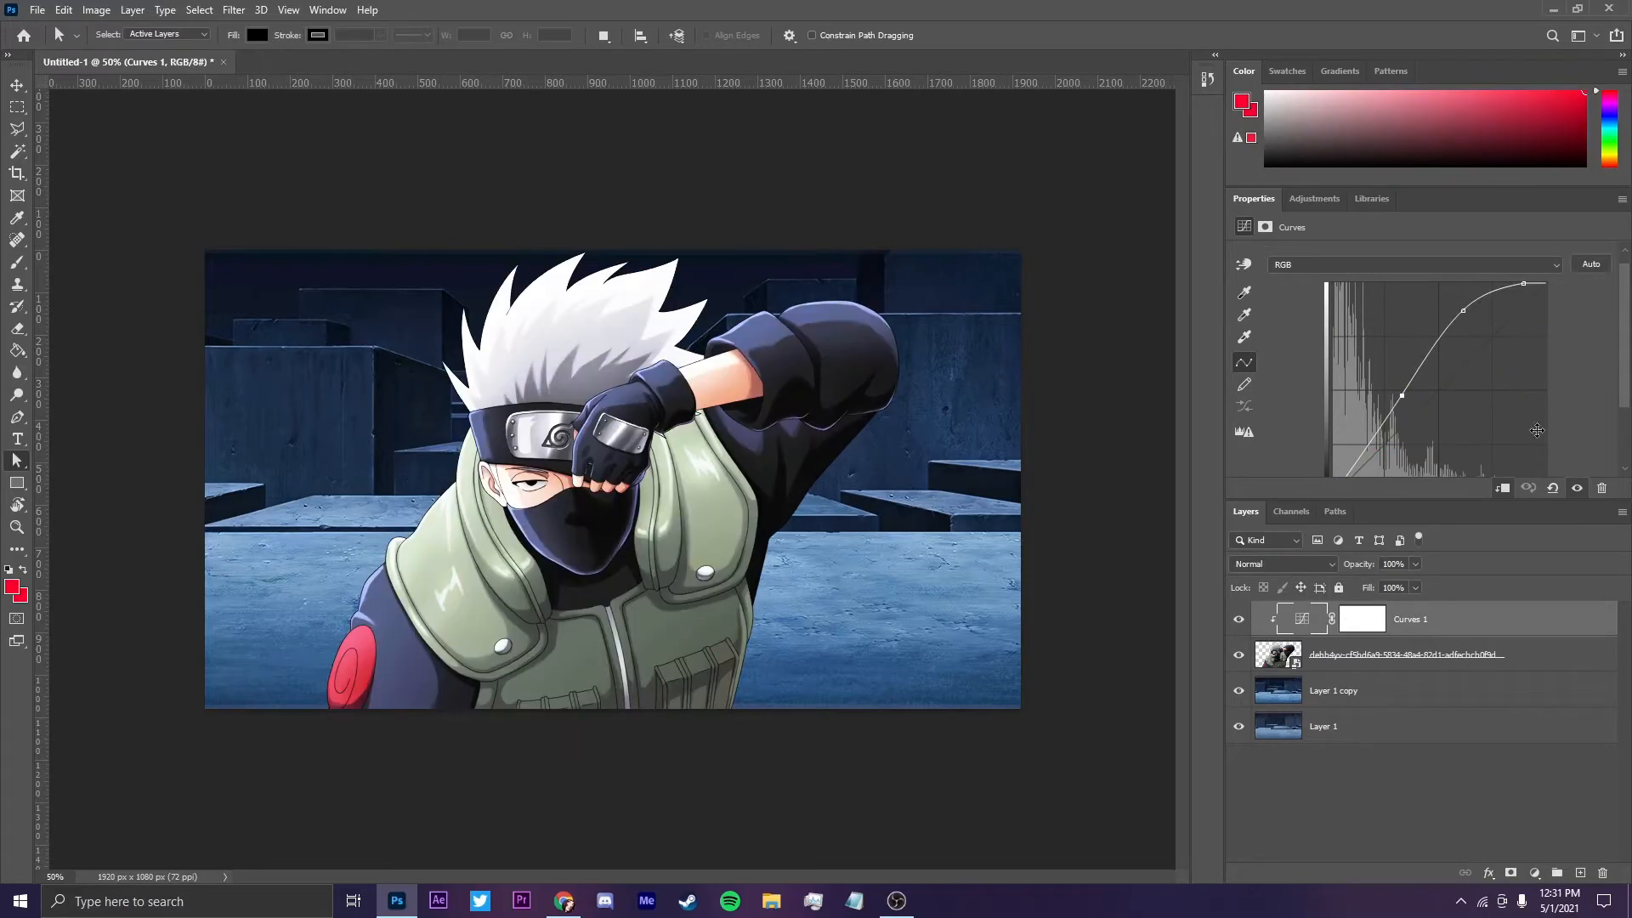
alt+click(1590, 263)
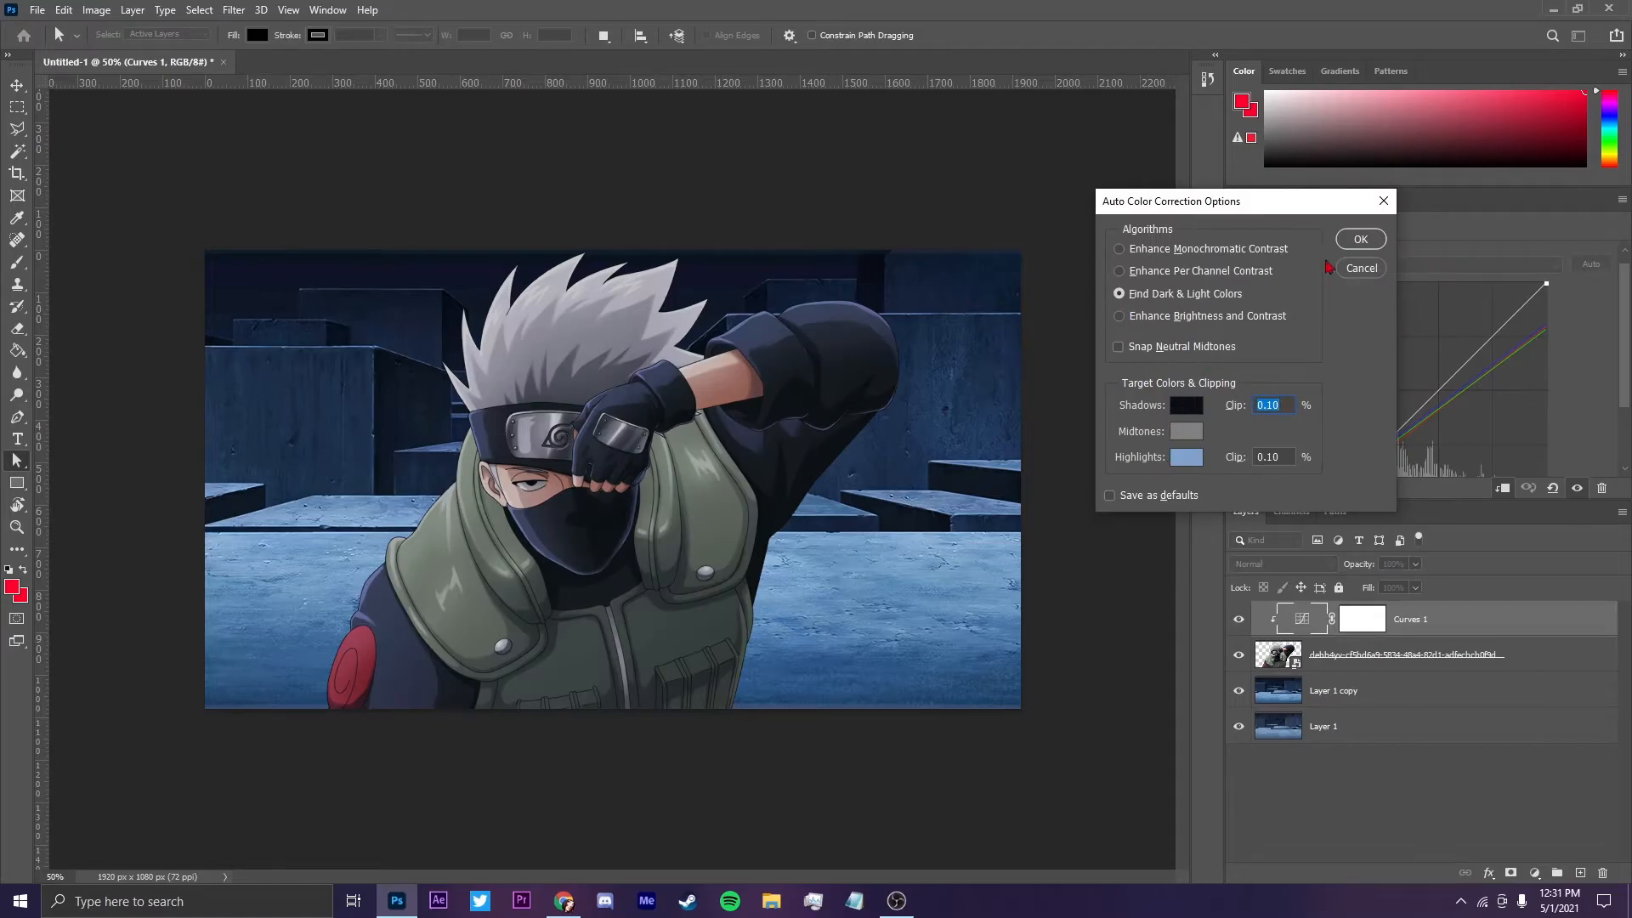
click(1360, 239)
click(807, 334)
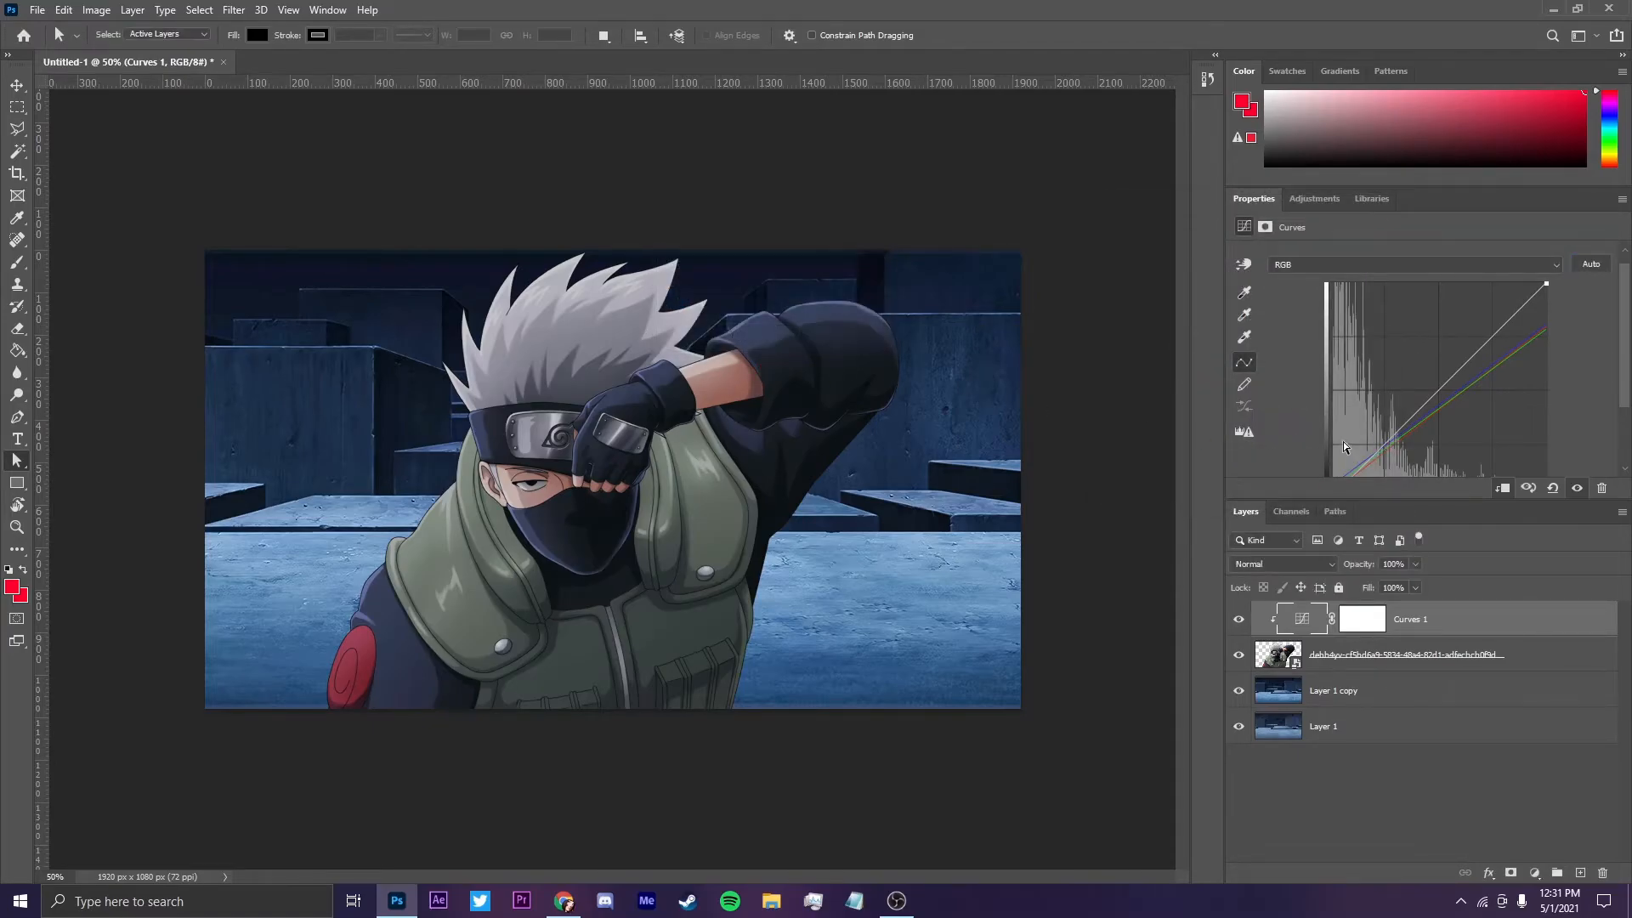
Step: Bend the RGB curve into an S with a lowered shadow point and raised highlight point, and compare with Curves 1 off
scroll(1343, 446, down, 1)
drag(1389, 413, 1389, 436)
drag(1480, 323, 1486, 305)
drag(1394, 431, 1396, 429)
click(1239, 618)
click(1239, 618)
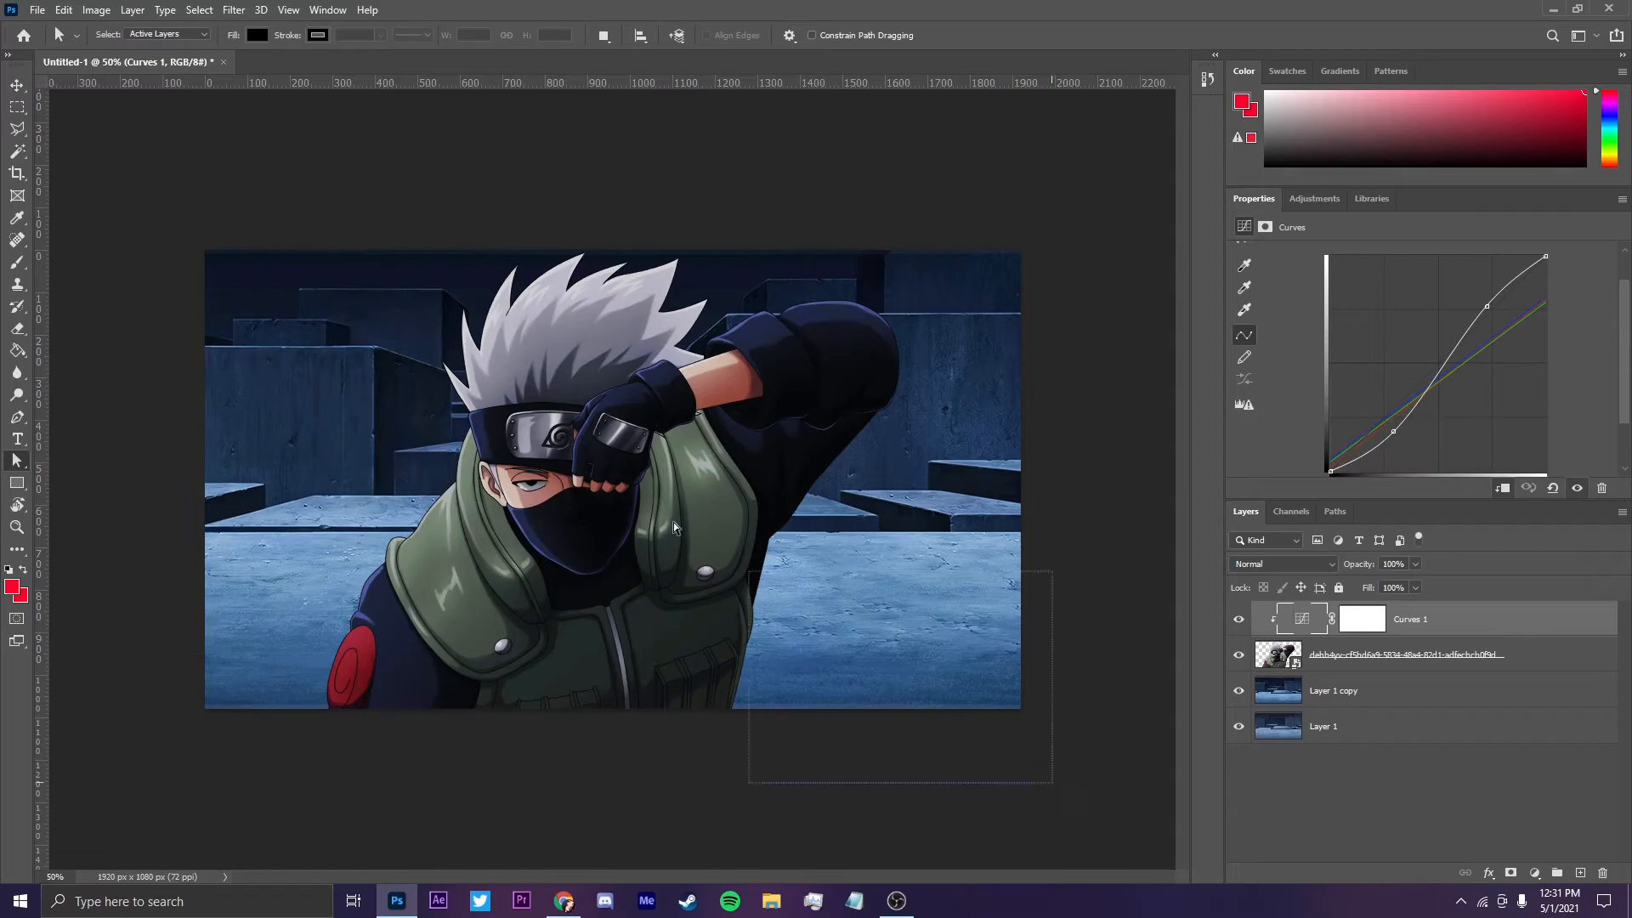
key(ctrl+plus)
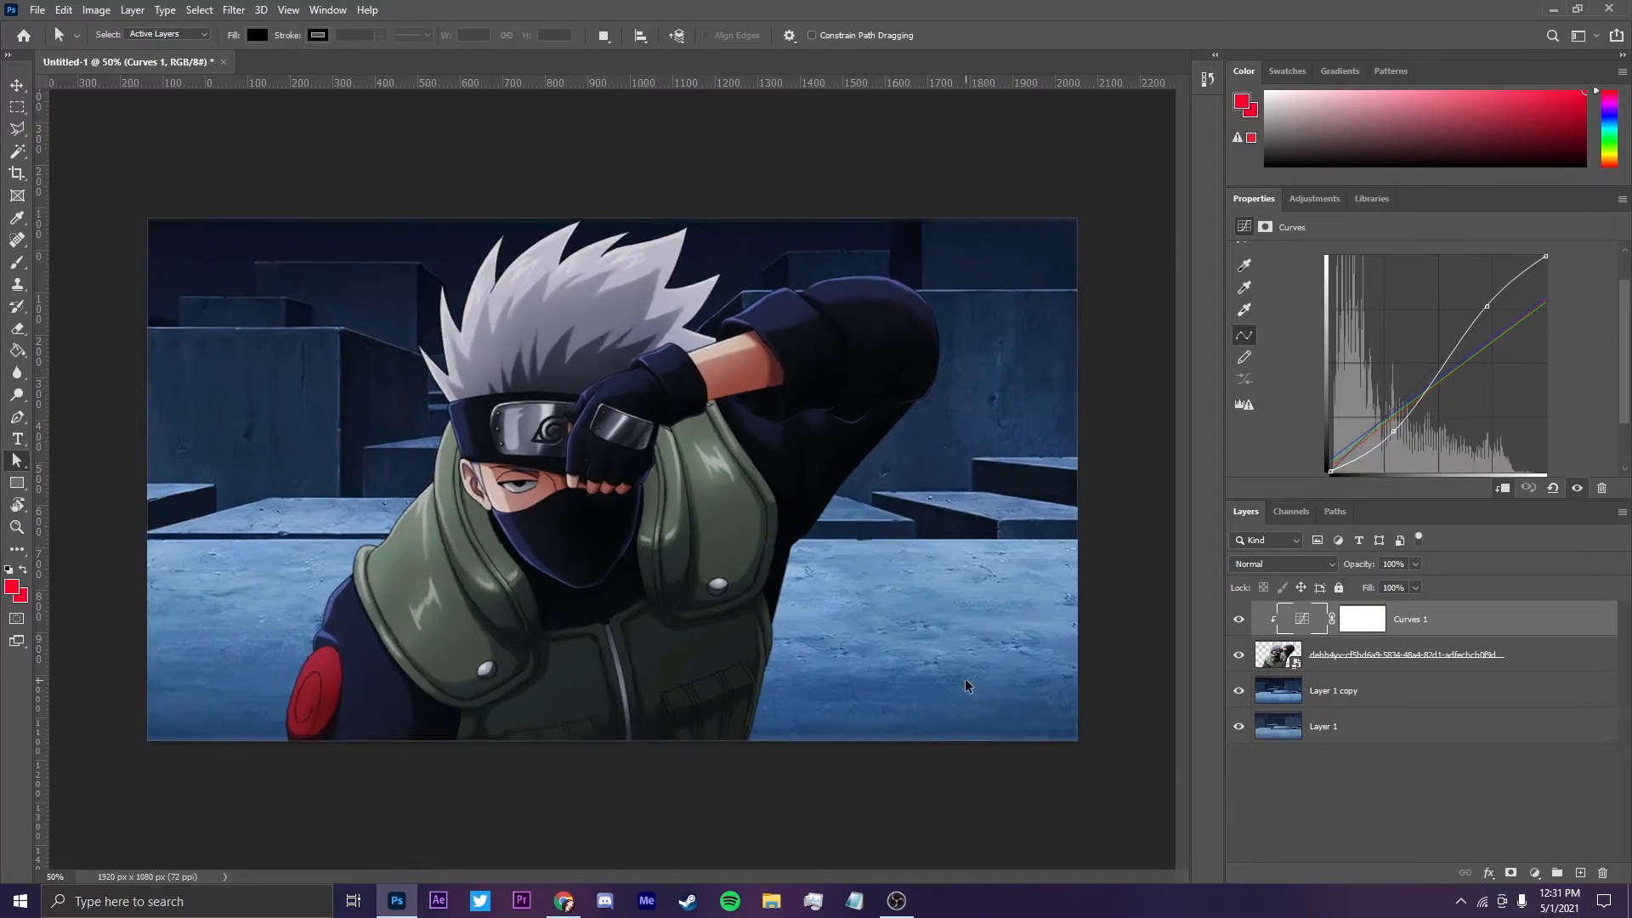
key(ctrl+minus)
key(ctrl+minus)
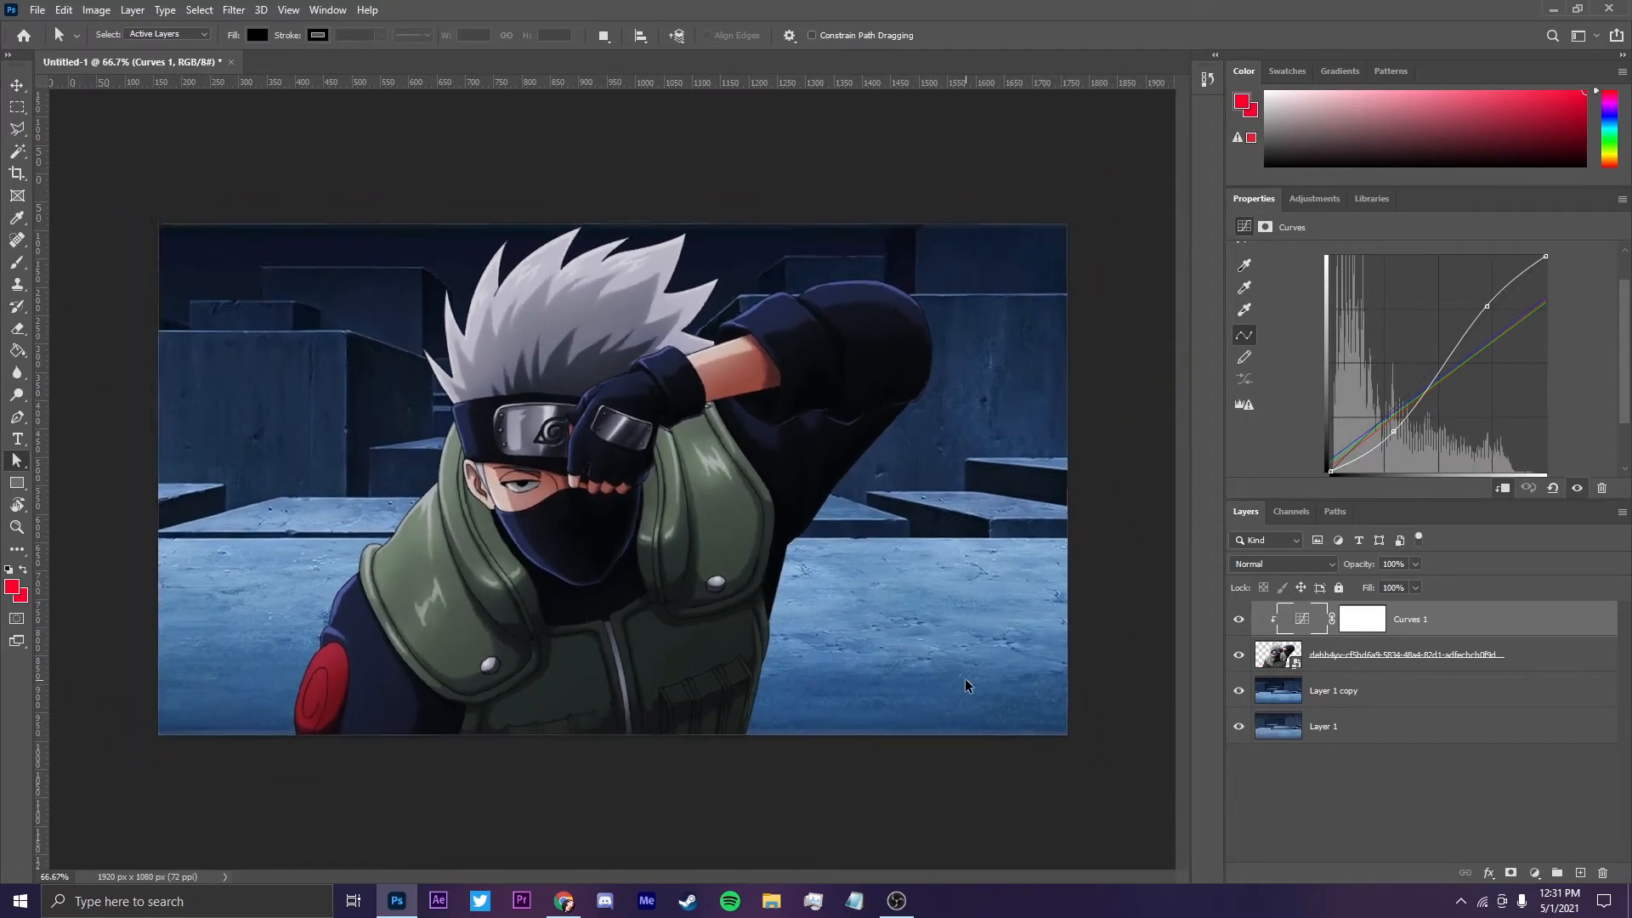
key(ctrl+plus)
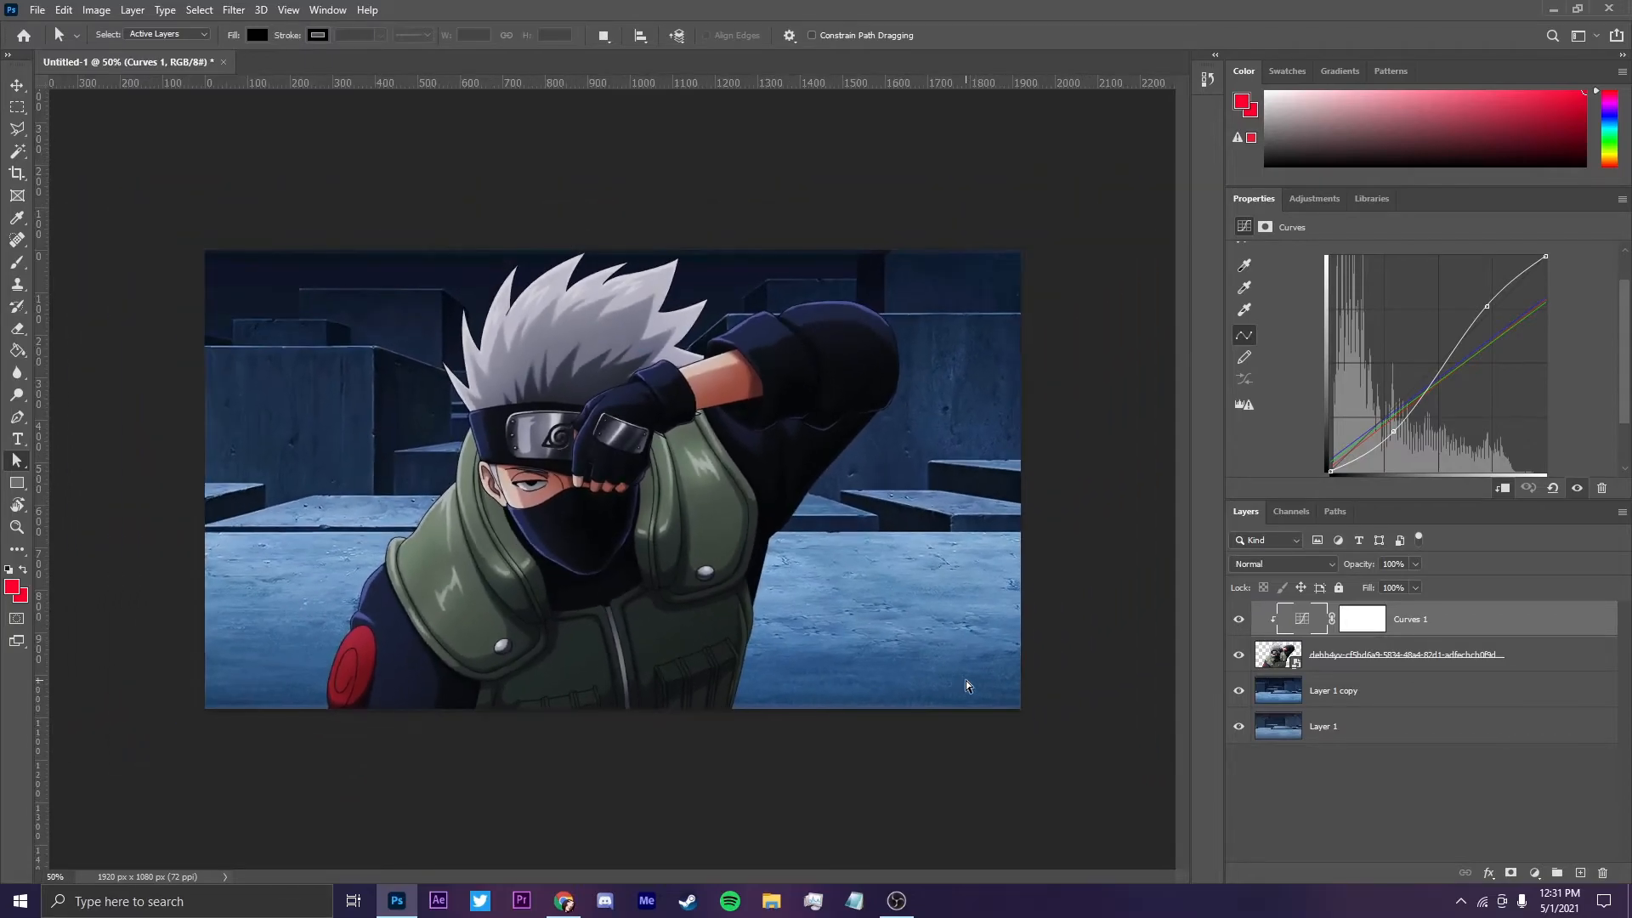
Step: Duplicate the character without a Curves adjustment and place the copy between Layer 1 copy and Layer 1
ctrl+click(1398, 670)
key(ctrl+j)
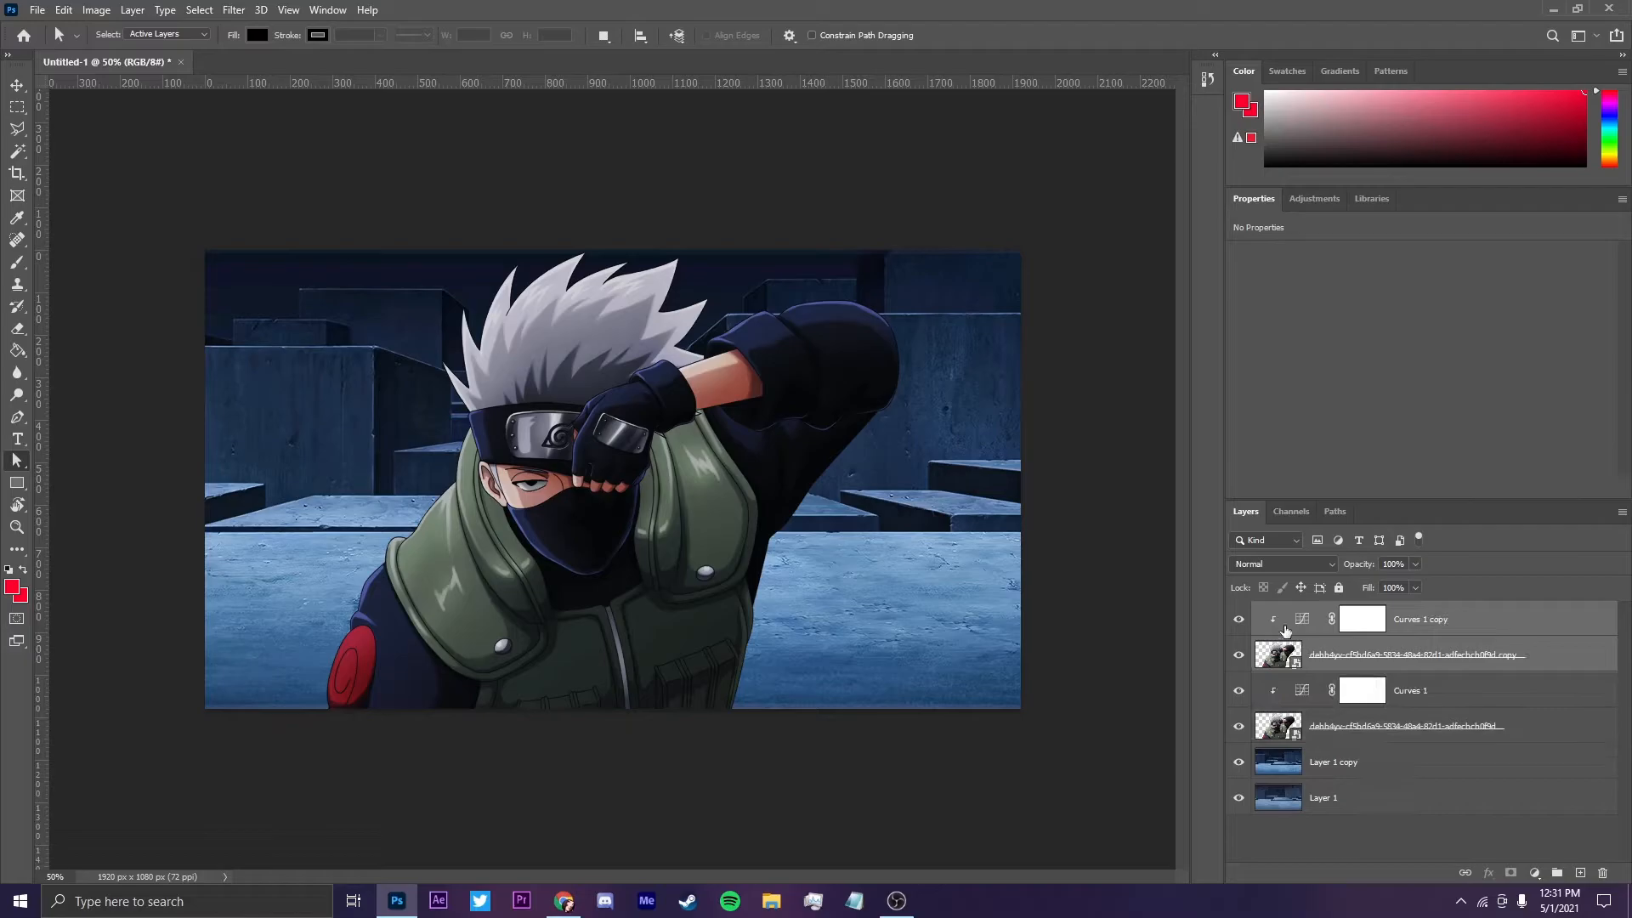
click(1238, 618)
click(1370, 625)
click(1606, 876)
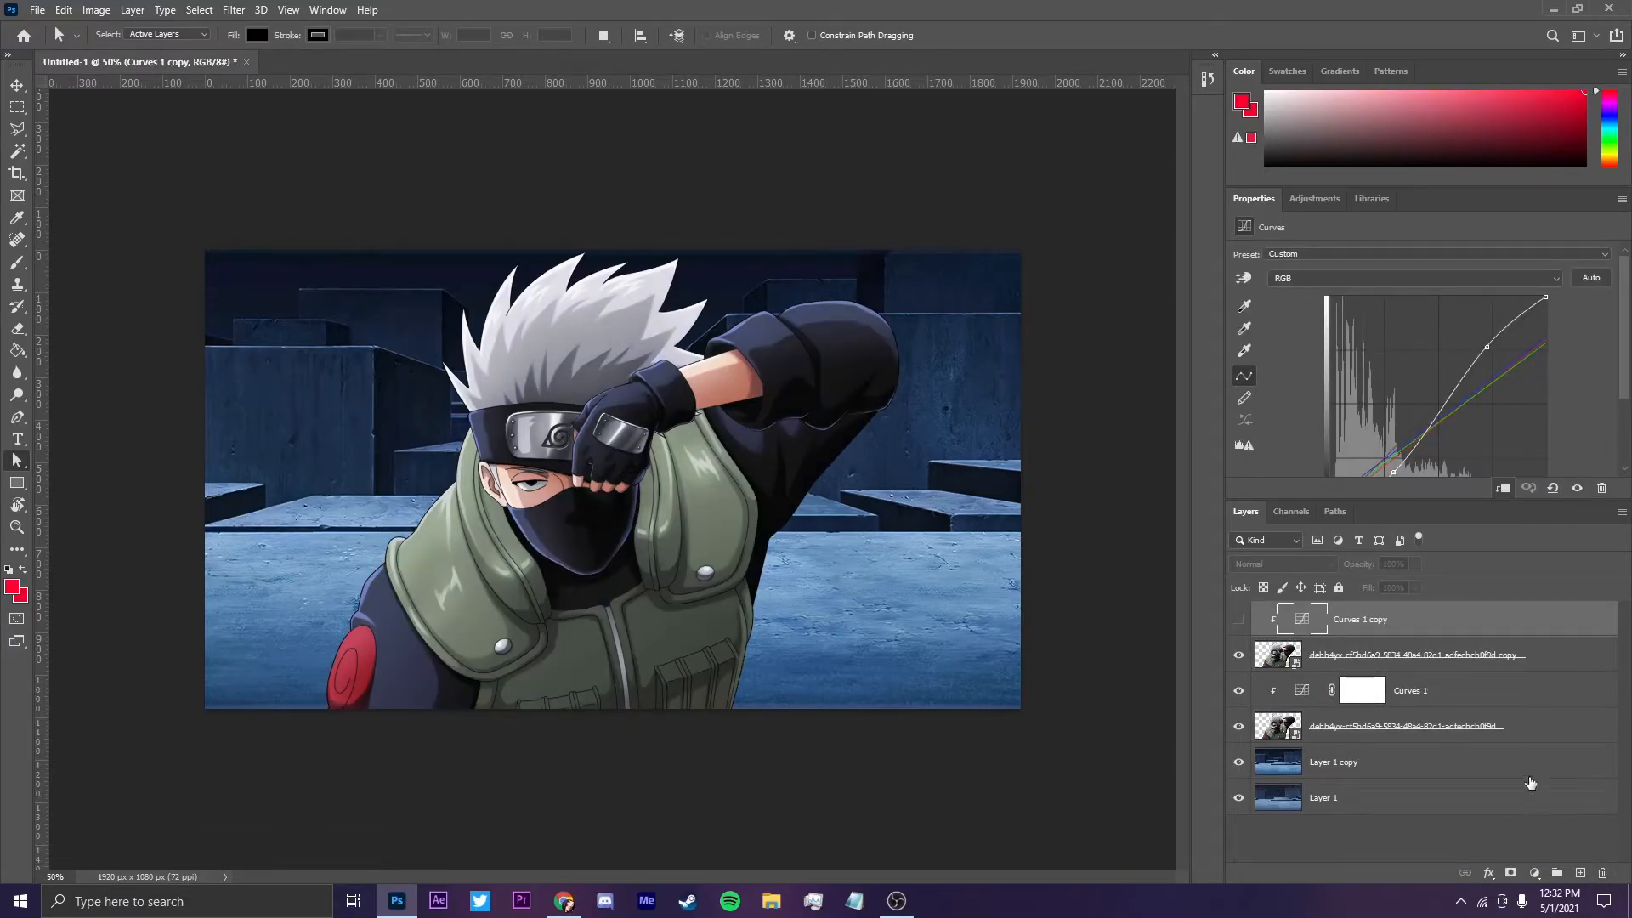
click(1602, 874)
drag(1377, 619, 1411, 736)
Step: Merge the upper character layer with its clipped Curves 1 adjustment
click(1375, 656)
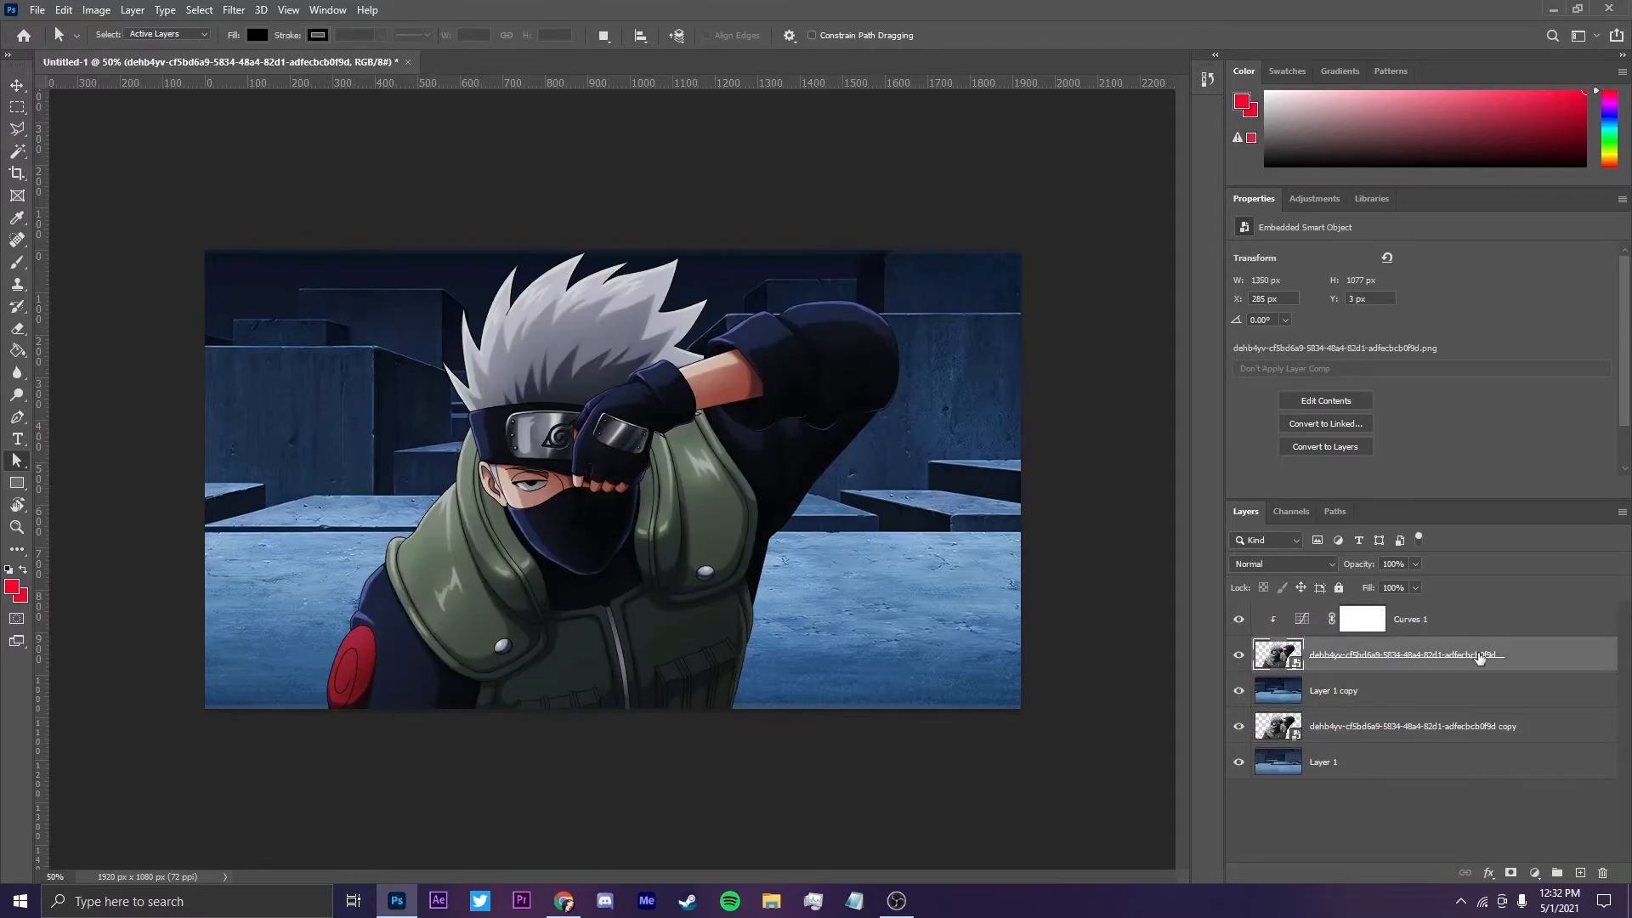
shift+click(1461, 629)
right_click(1469, 627)
click(1306, 668)
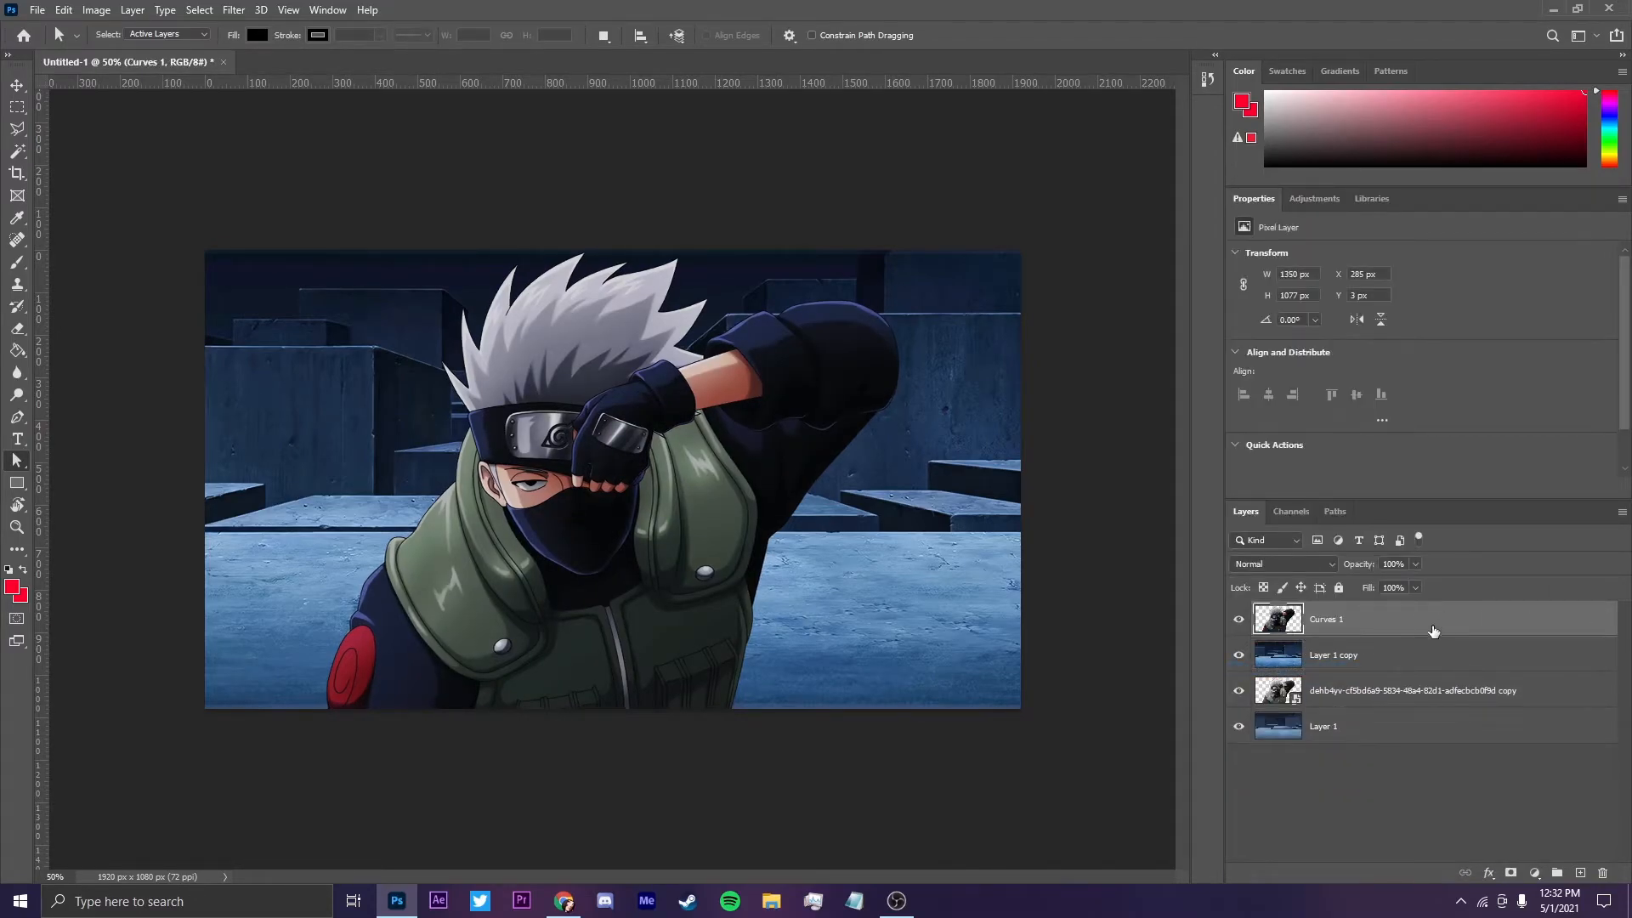
Step: Merge the color-corrected character layer, Curves 1, with the enhanced background Layer 1 copy
right_click(1439, 621)
click(1471, 622)
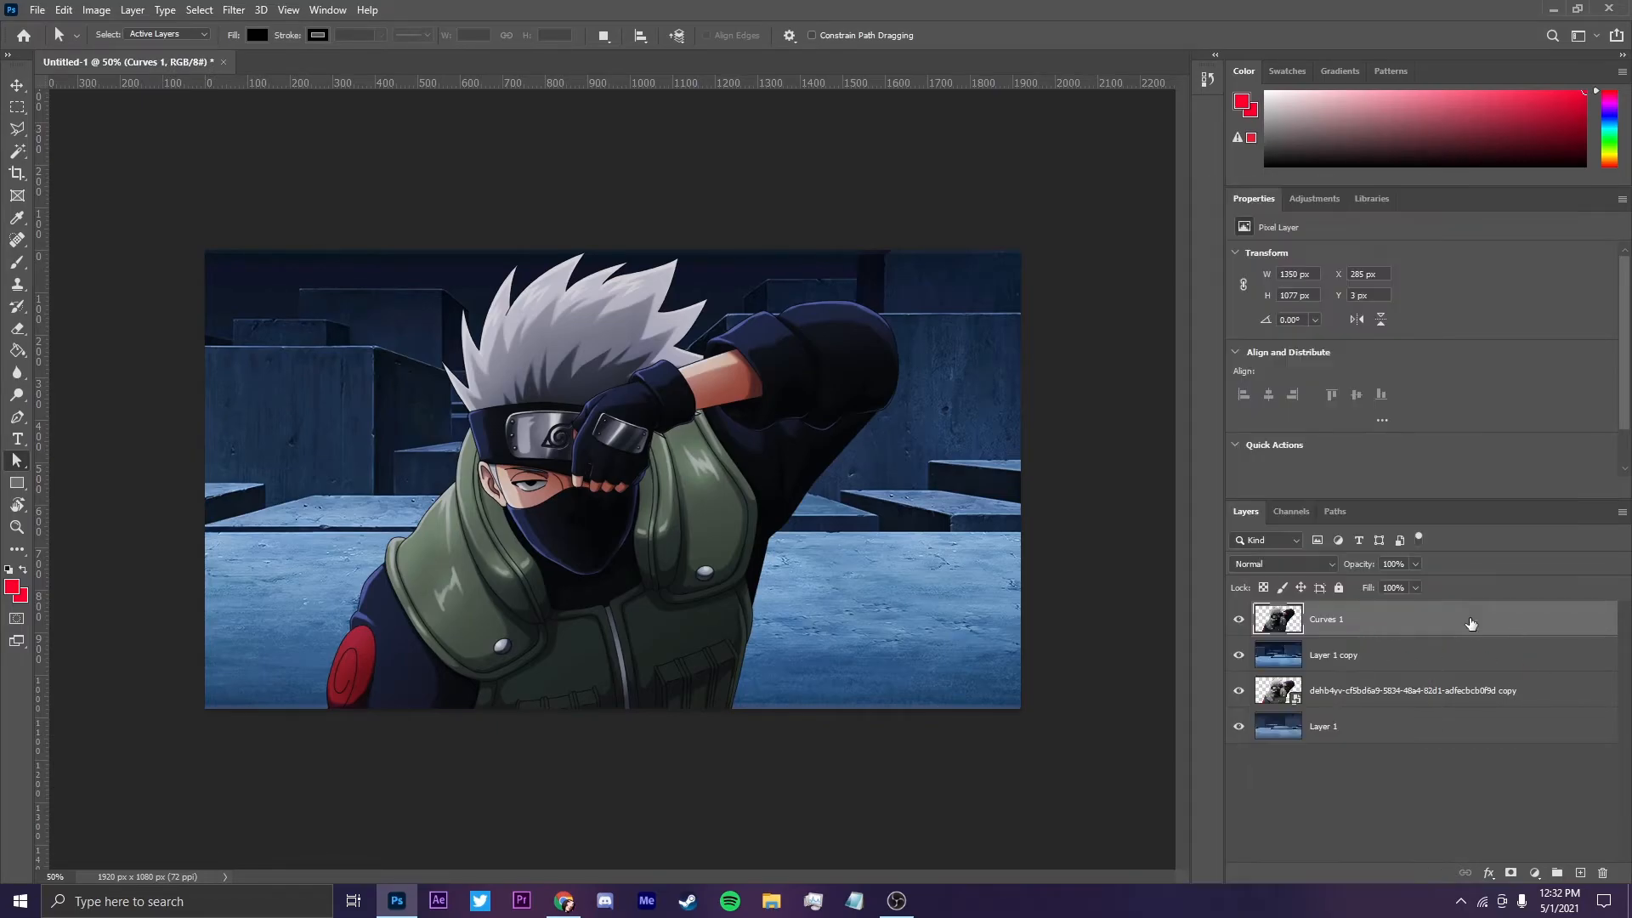
shift+click(1373, 657)
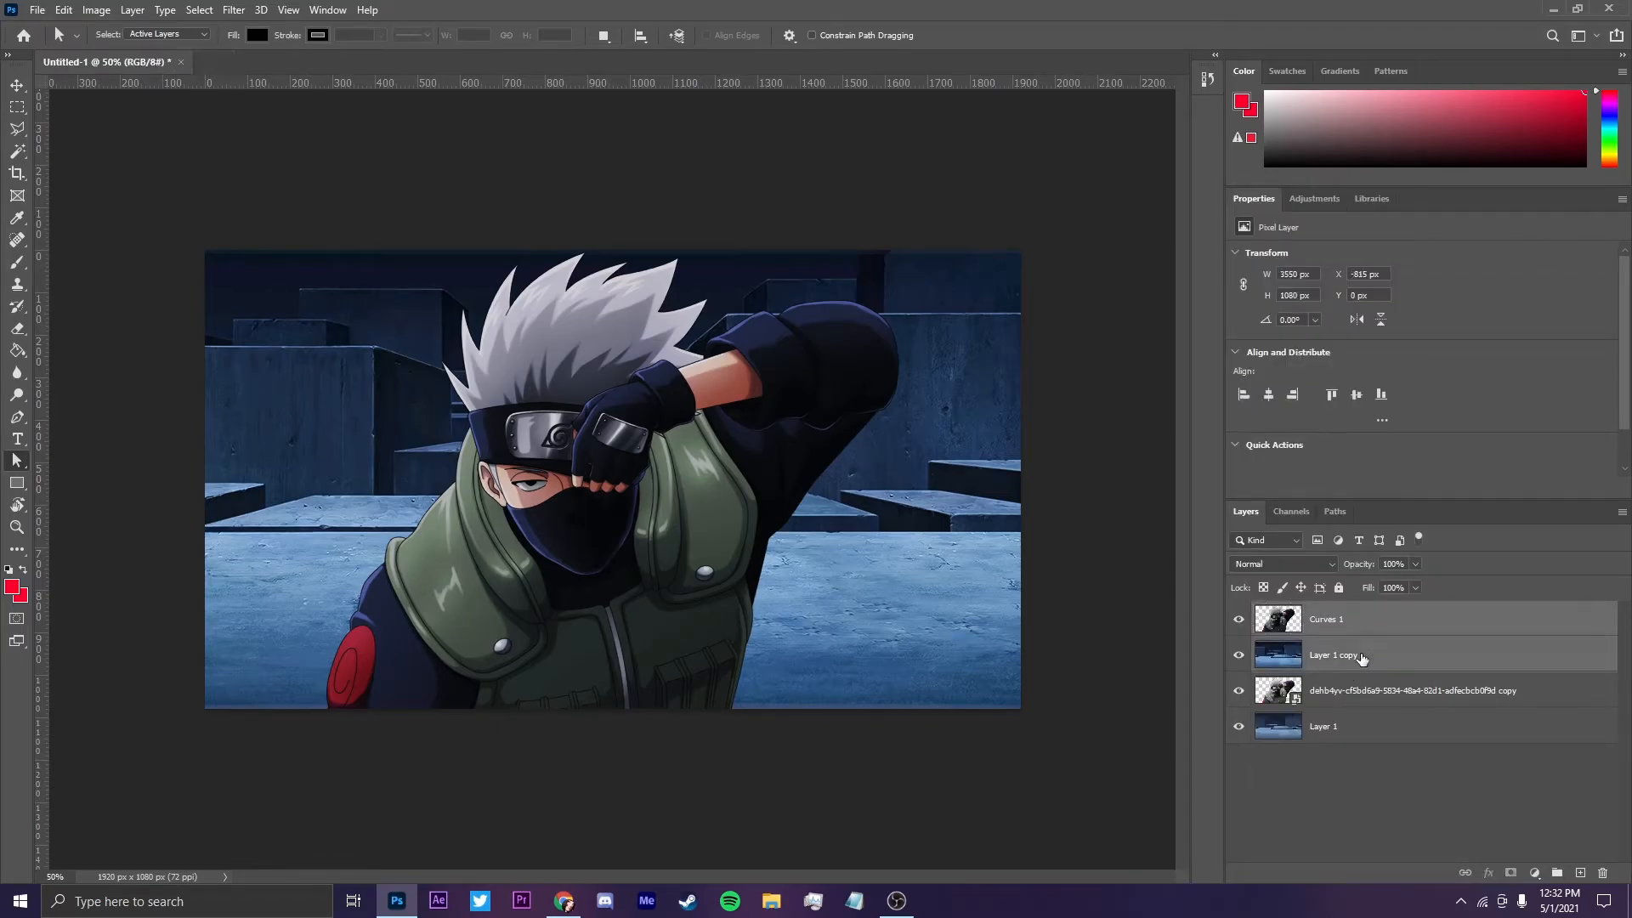
right_click(1364, 659)
click(1363, 663)
click(1363, 663)
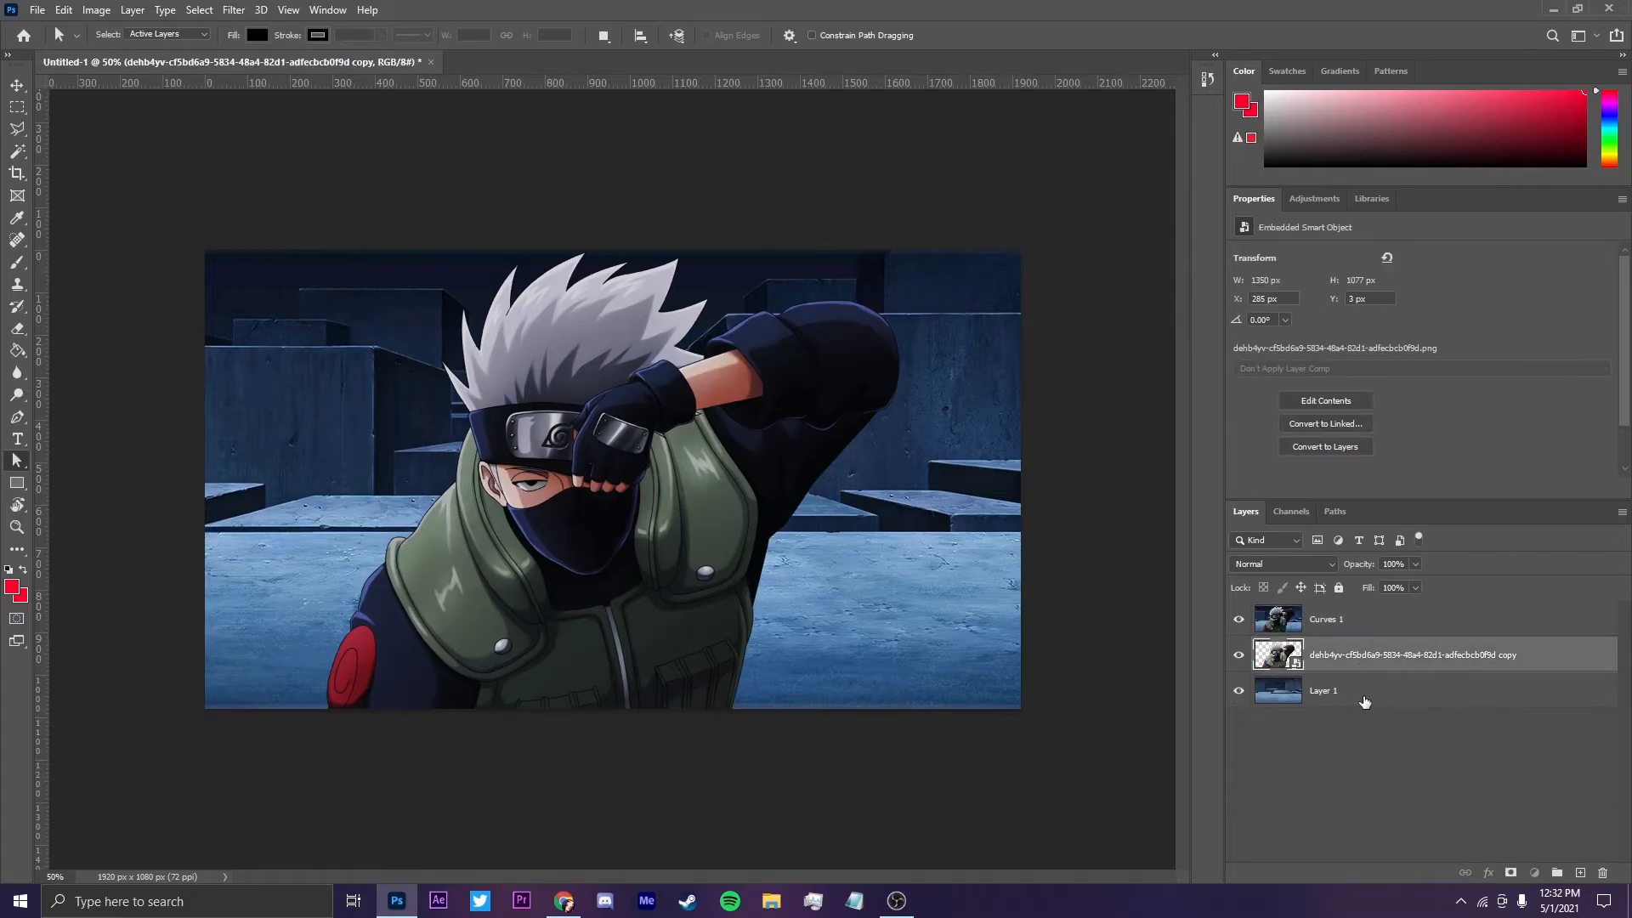
Step: Merge the uncorrected character copy with Layer 1, and hide the merged Curves 1 layer to compare the two versions
shift+click(1364, 693)
right_click(1364, 693)
click(1424, 673)
click(1243, 625)
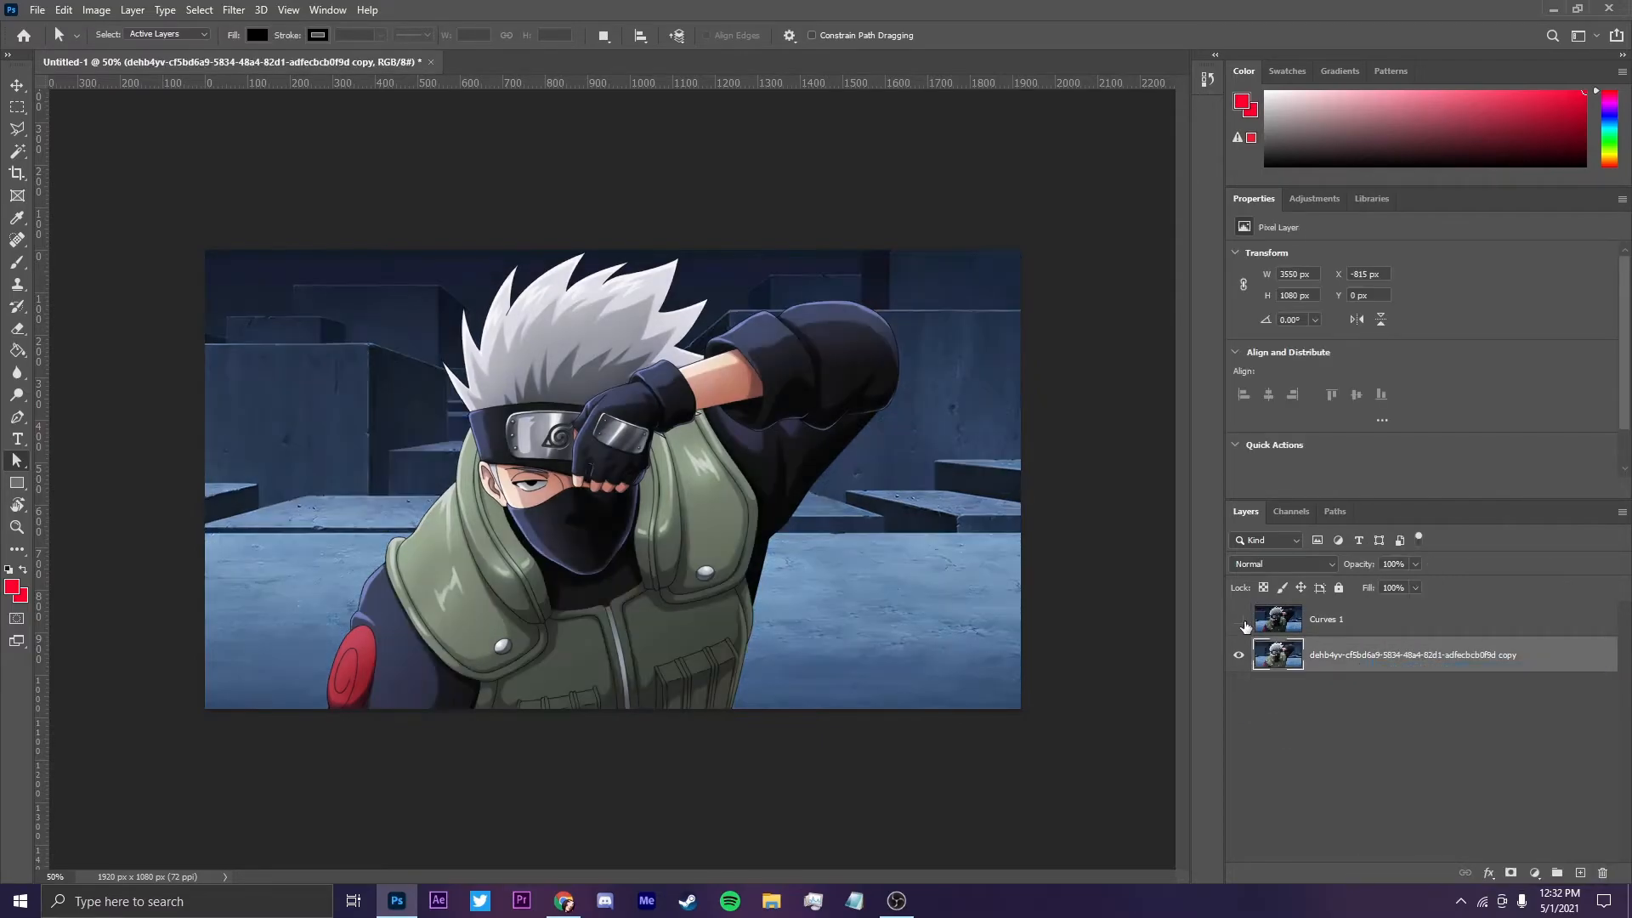
Step: Compare the color-corrected composite with the uncorrected version by toggling the visibility of the merged Curves 1 layer
click(1242, 623)
click(1241, 622)
click(1241, 621)
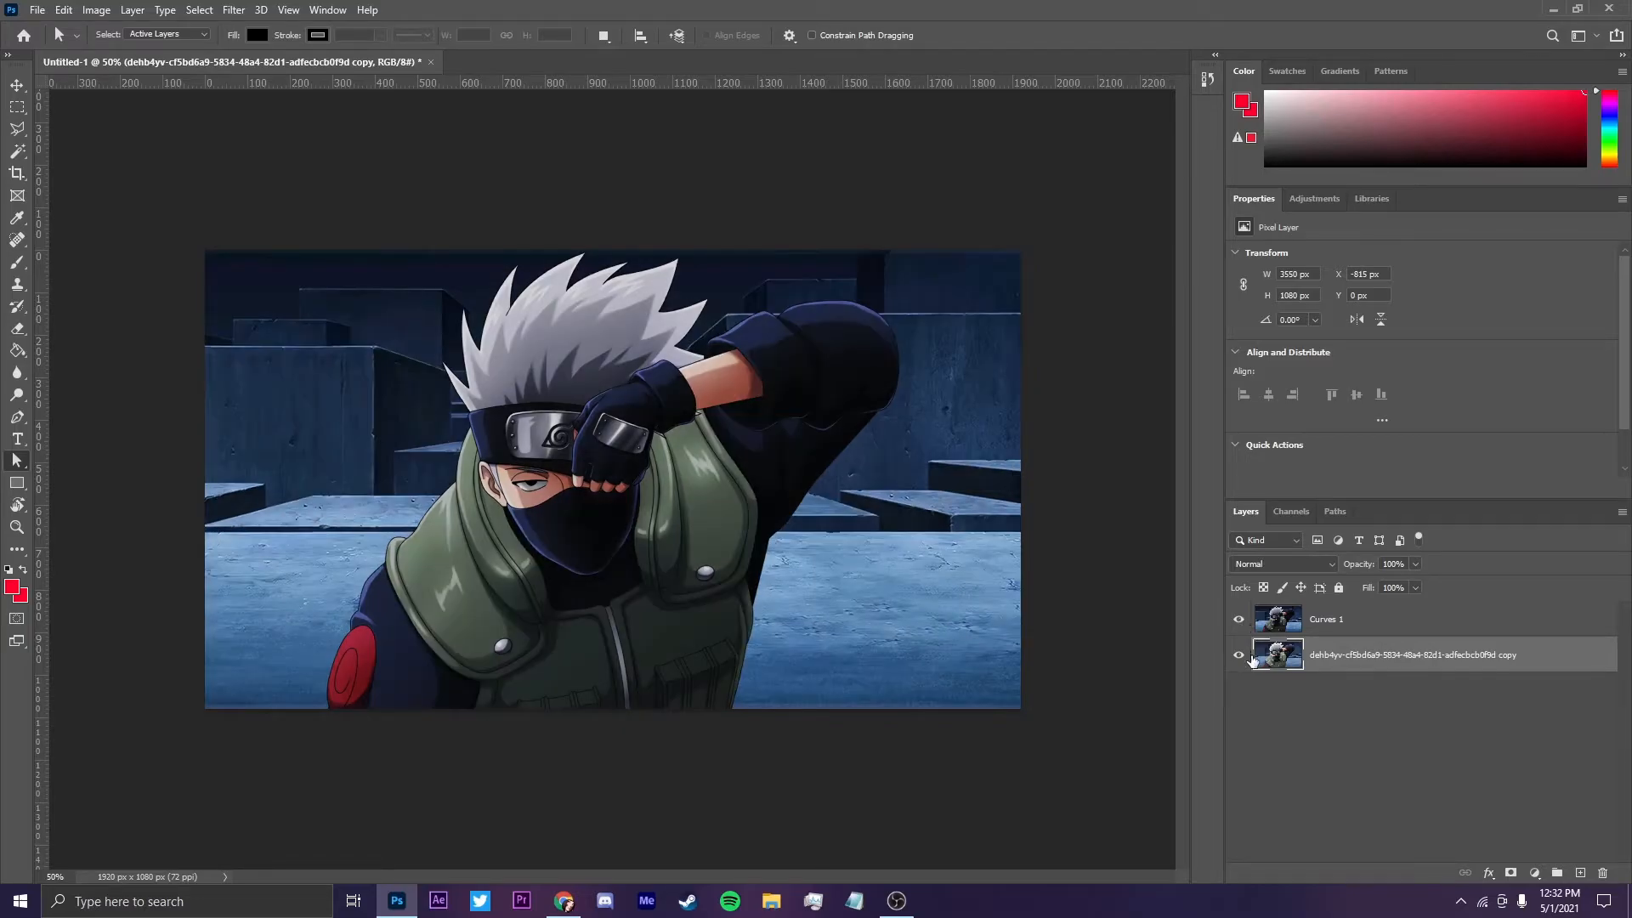
click(1341, 632)
click(1242, 622)
click(1243, 622)
click(1242, 622)
click(1242, 622)
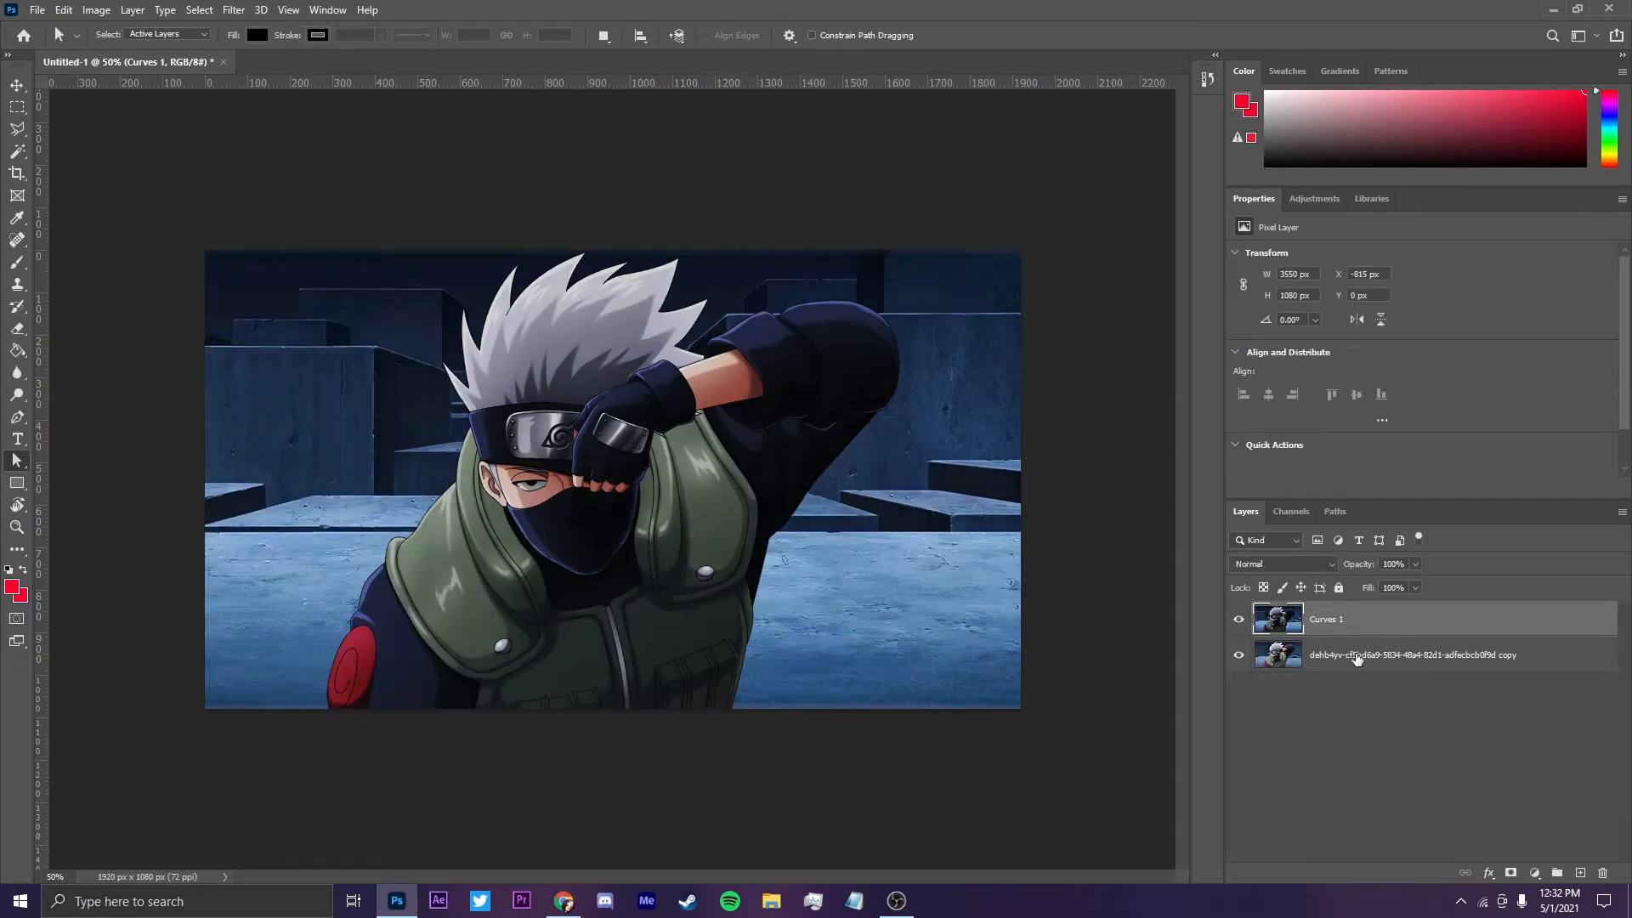
Step: Undo the recent merges to restore the corrected character, Layer 1 copy, the uncorrected character copy and Layer 1 as separate layers
key(ctrl+z)
key(ctrl+z)
key(ctrl+z)
key(ctrl+z)
key(ctrl+z)
key(ctrl+z)
key(ctrl+z)
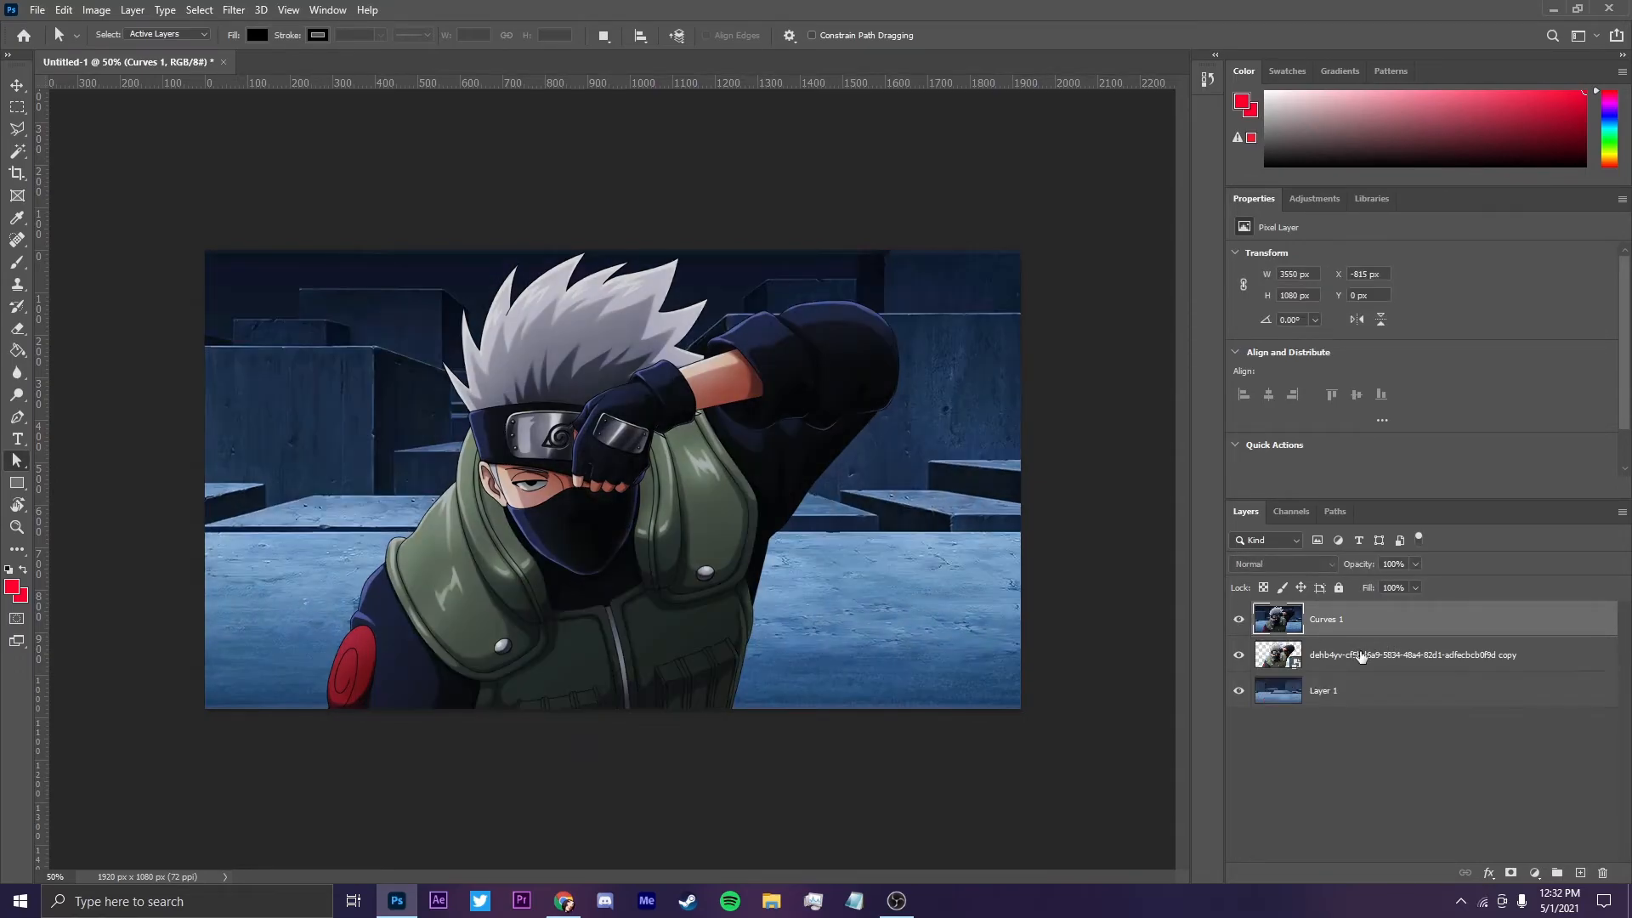
key(ctrl+z)
Step: Apply a Gaussian Blur with a 2.0-pixel radius to the enhanced background layer, Layer 1 copy
click(1363, 656)
click(234, 9)
mouse_move(257, 235)
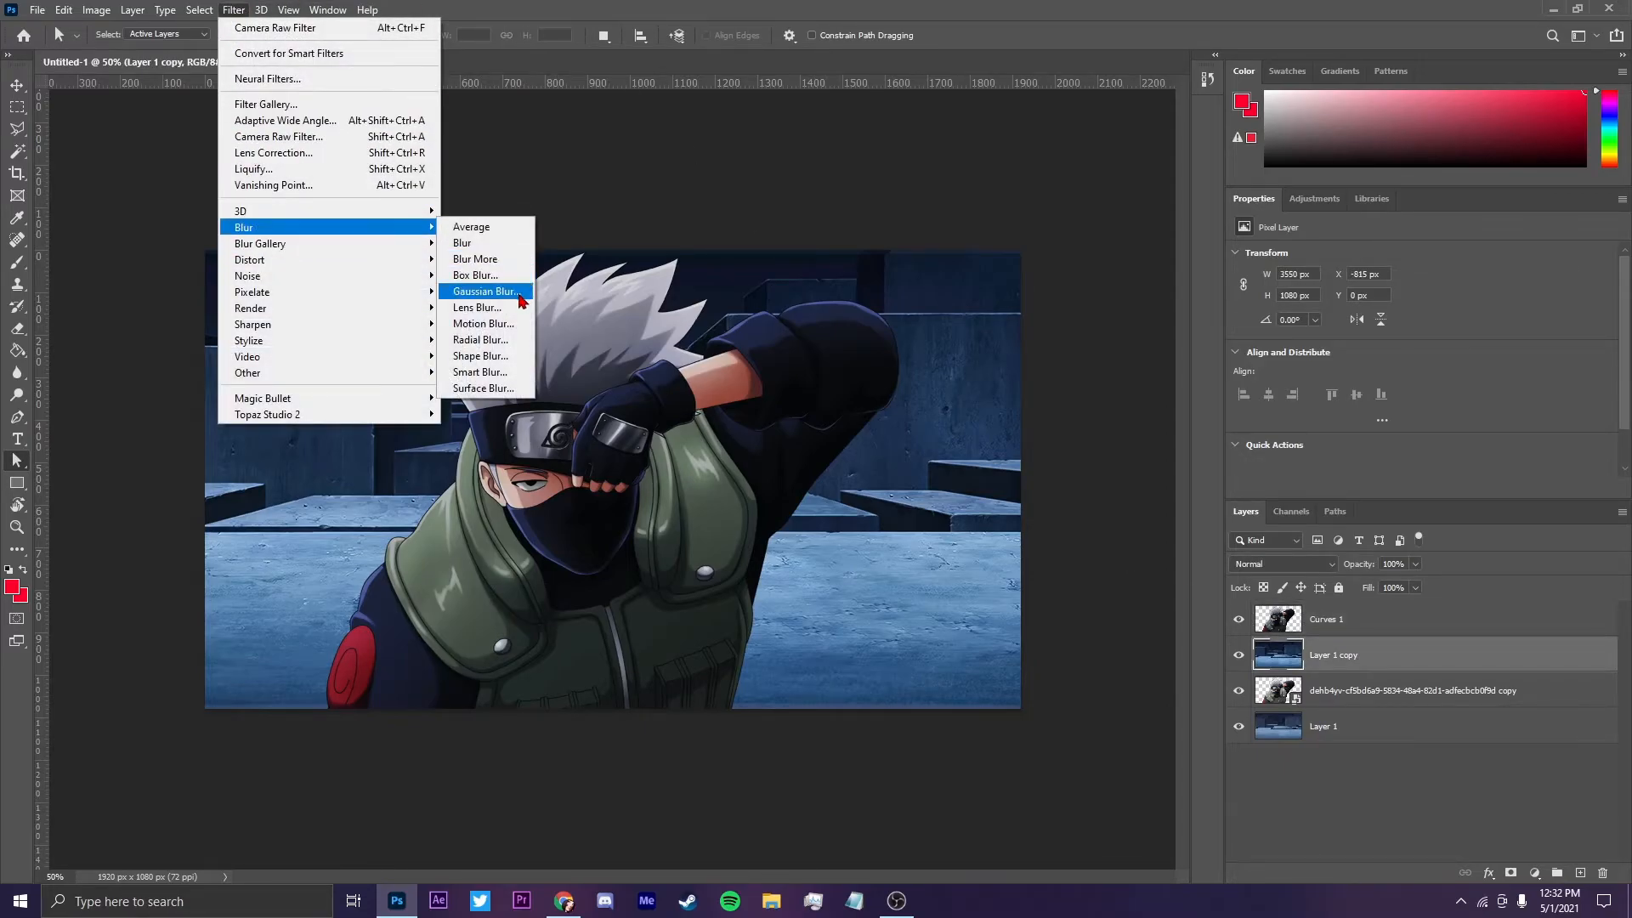
click(486, 294)
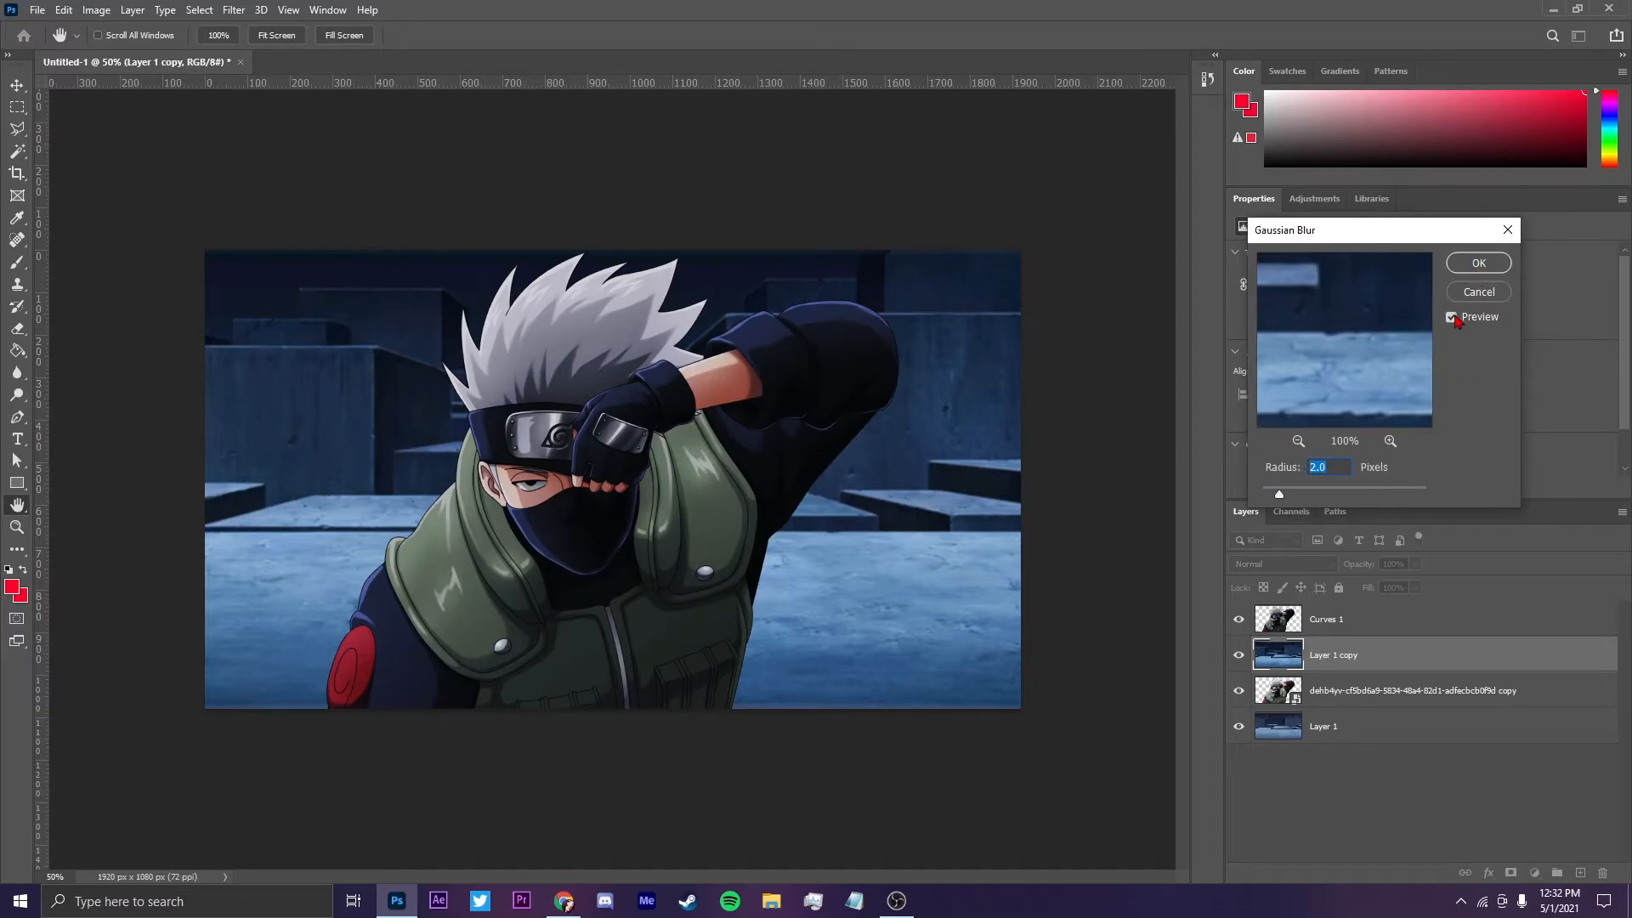
click(1478, 263)
key(a)
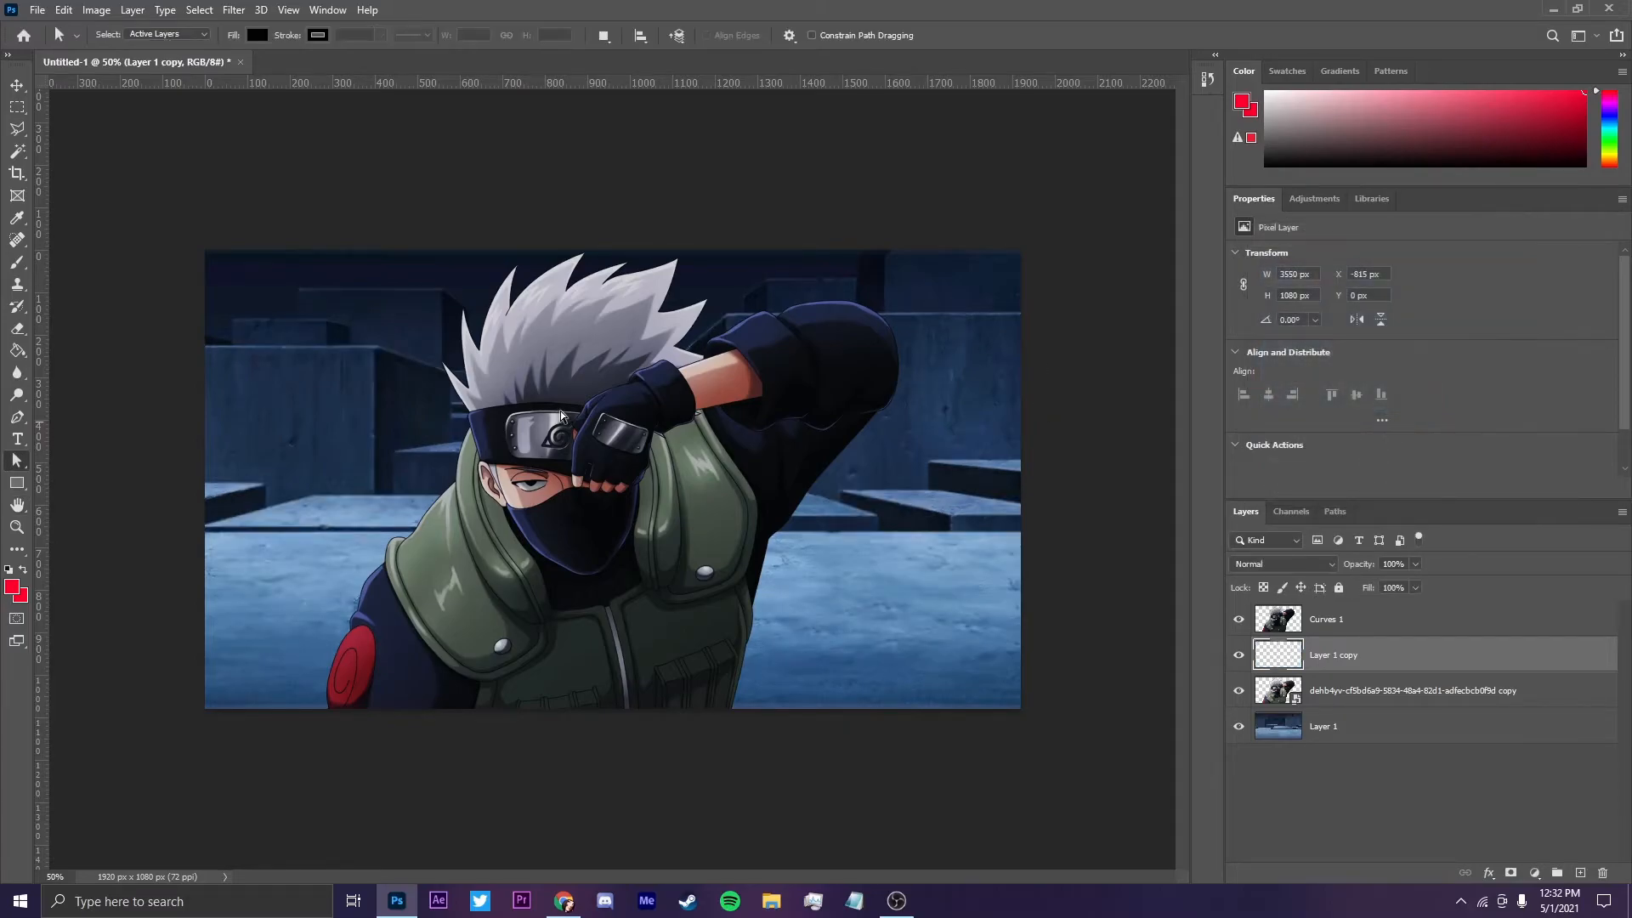
drag(112, 148, 1045, 747)
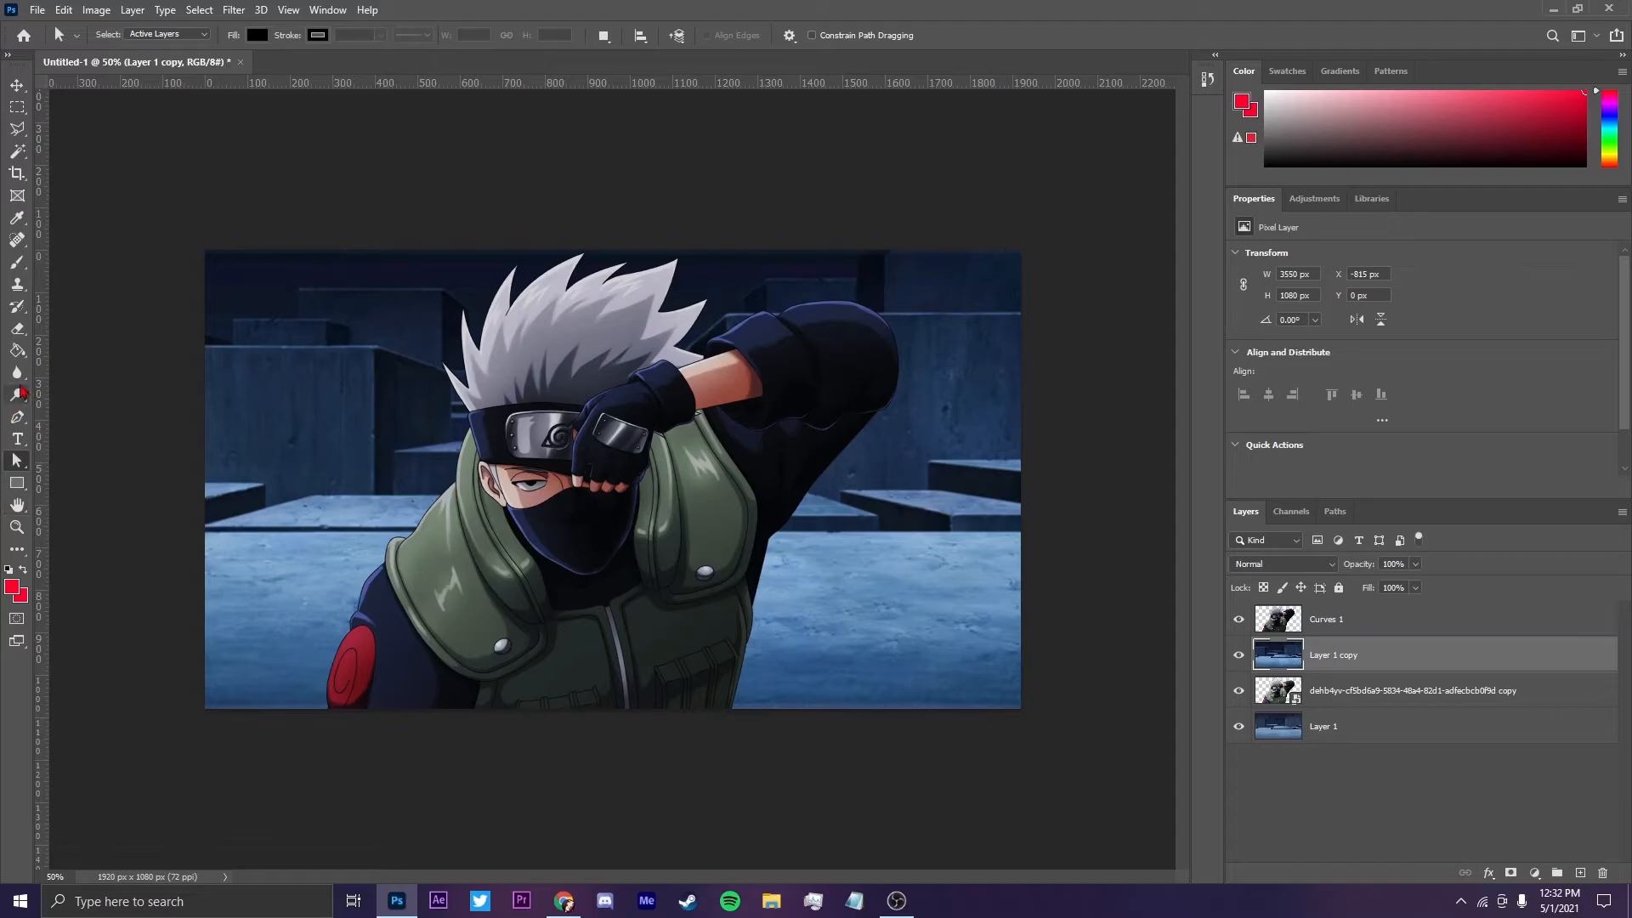
click(17, 373)
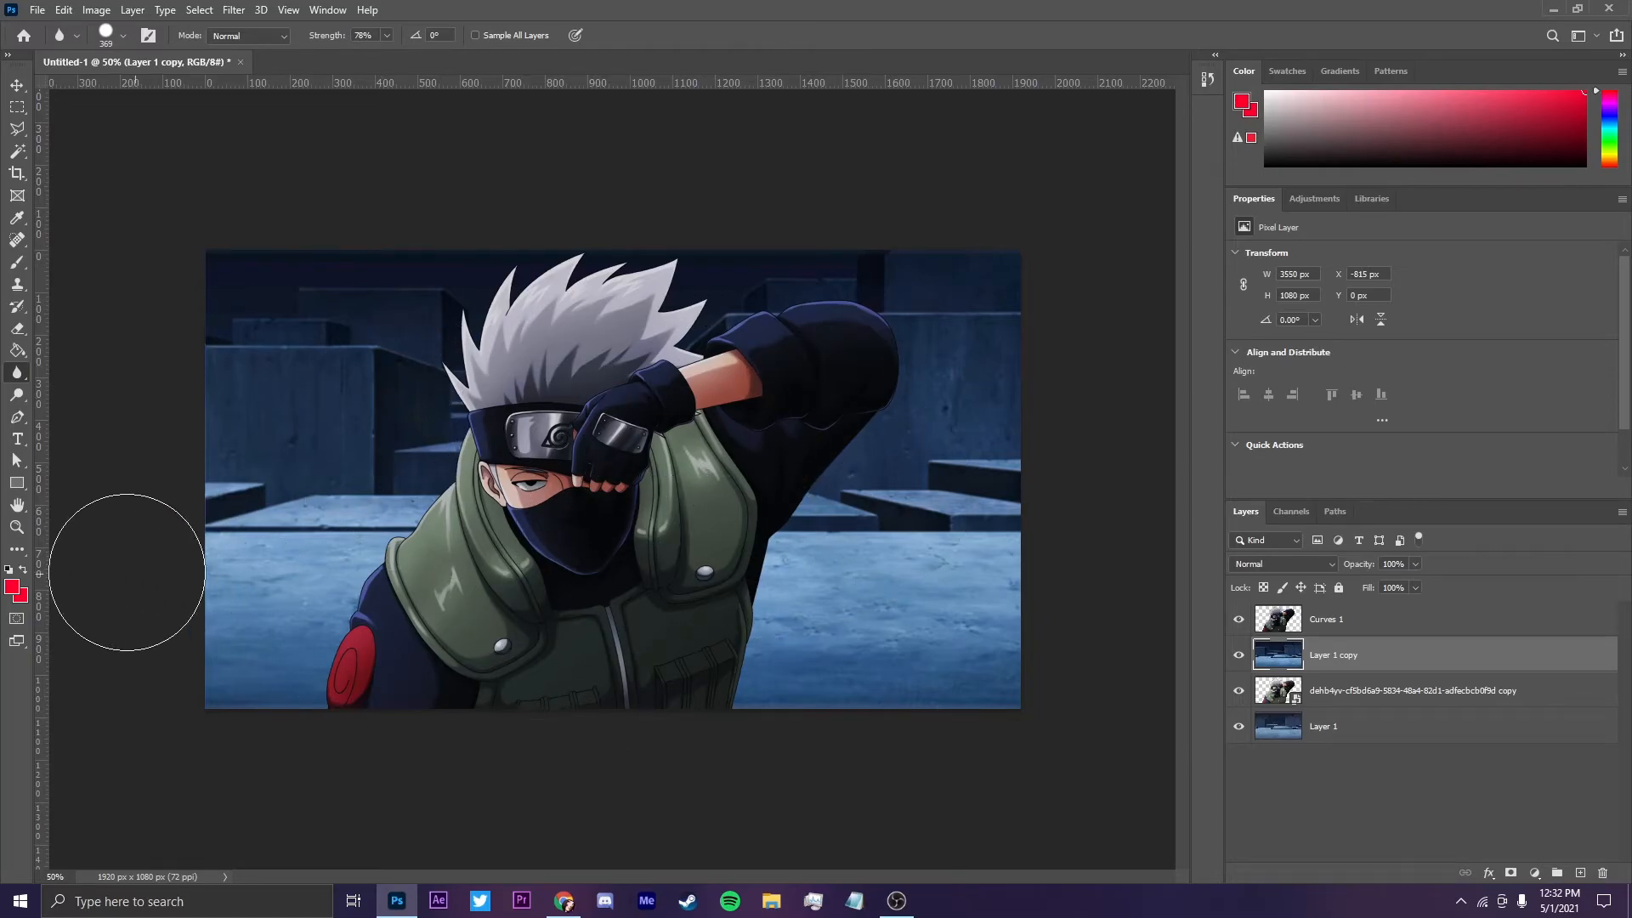
click(16, 460)
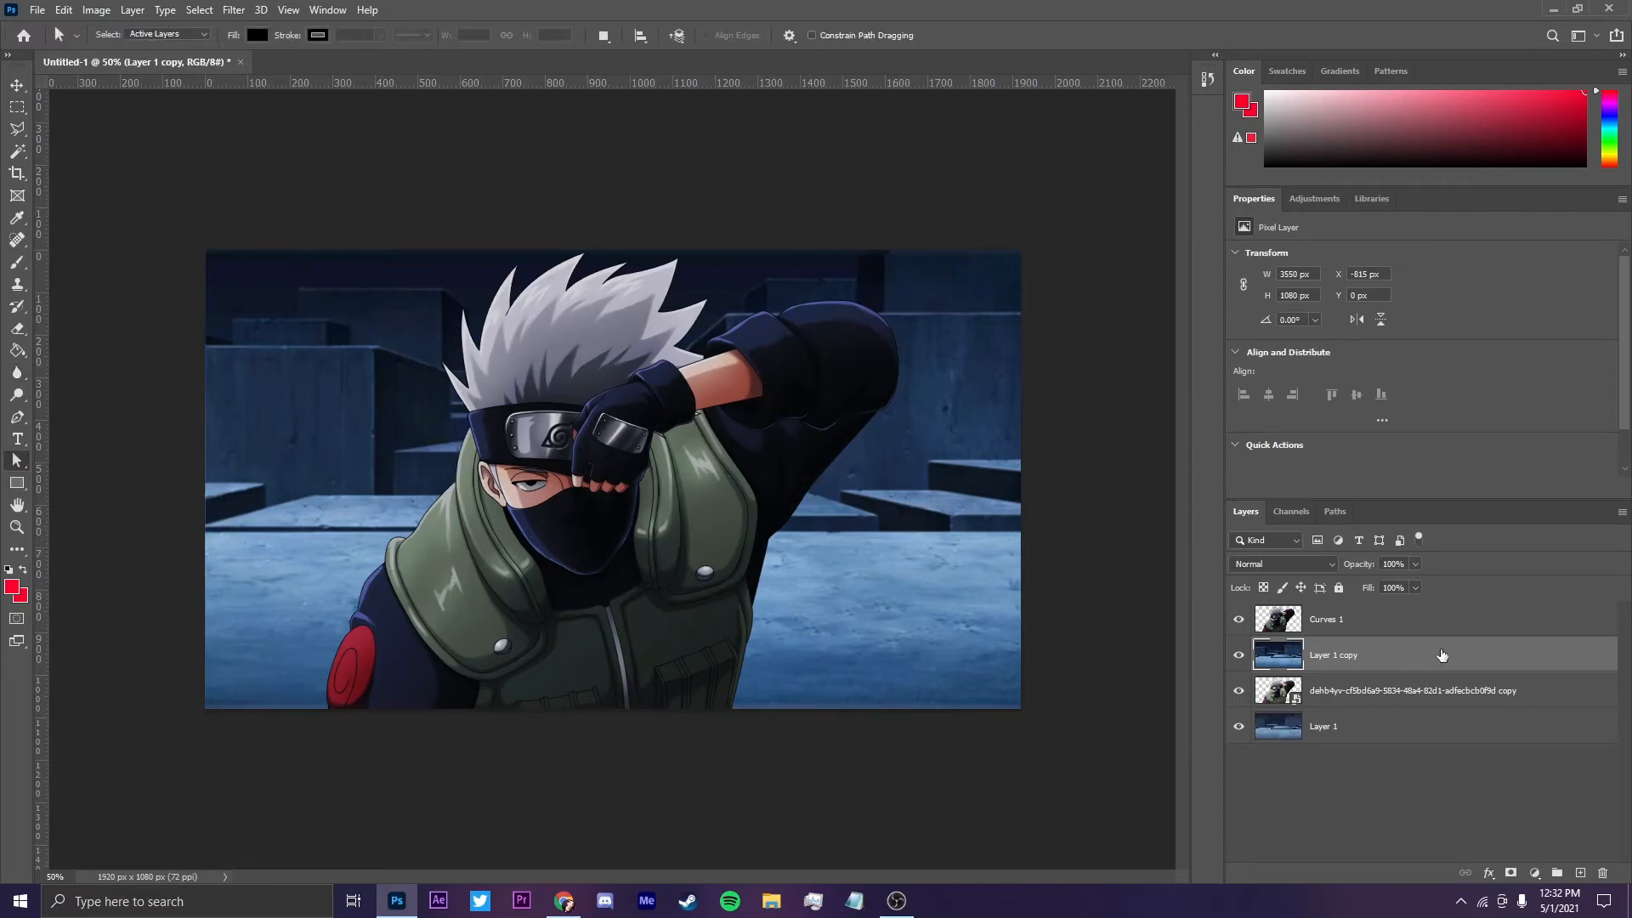
Step: Merge the corrected character layer, Curves 1, with the blurred background Layer 1 copy
shift+click(1394, 629)
right_click(1394, 629)
click(1483, 674)
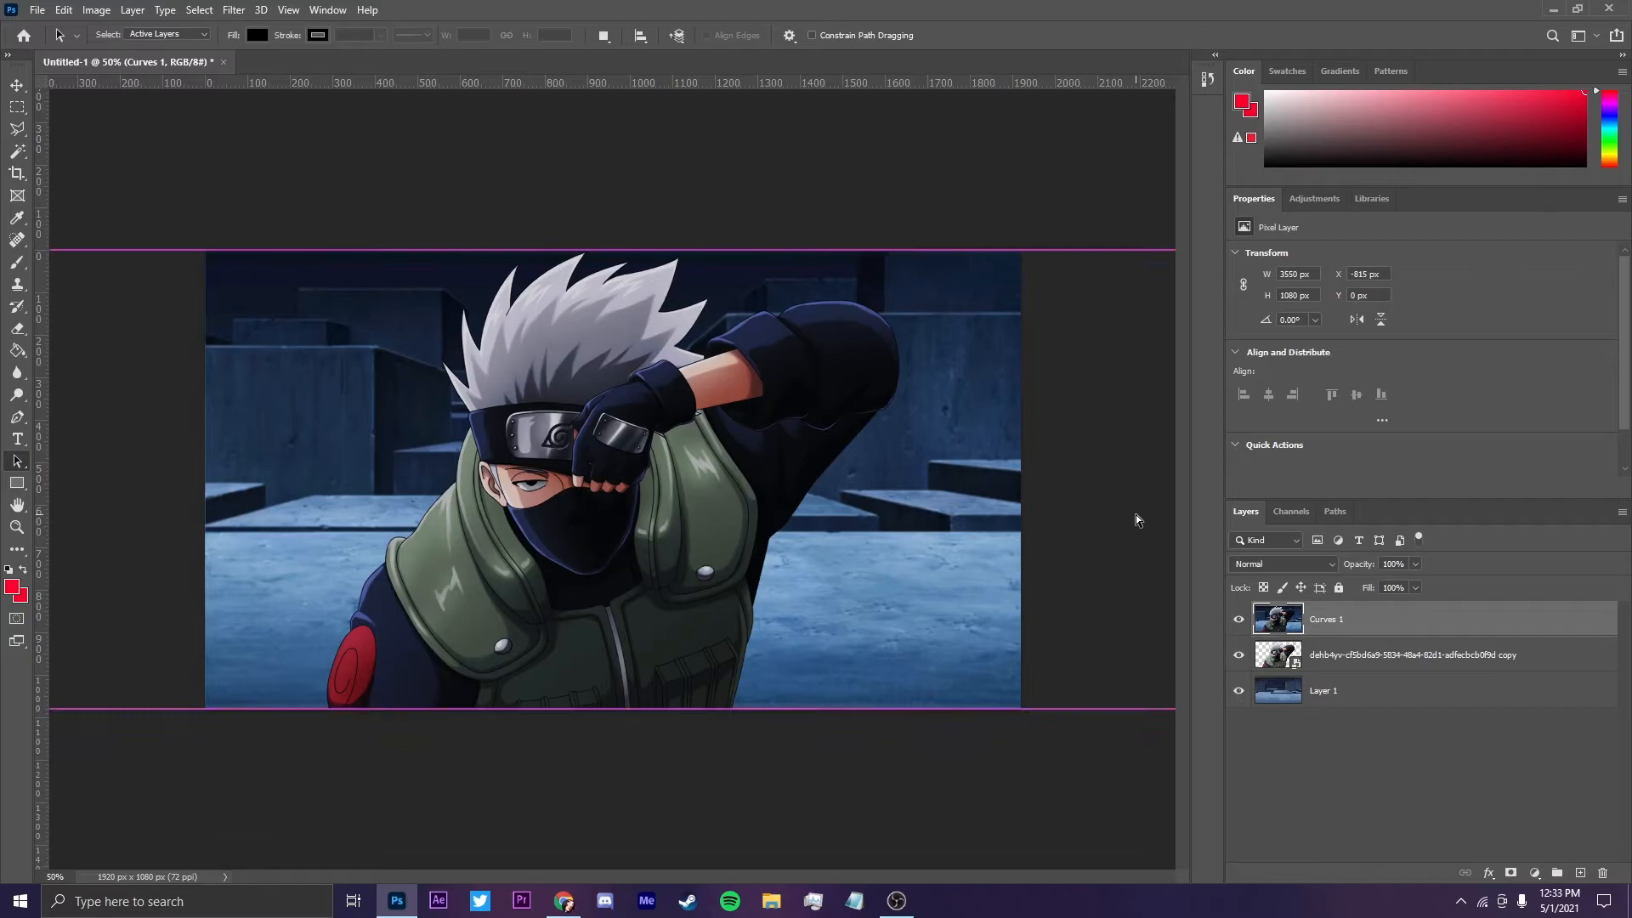
key(j)
key(ctrl+j)
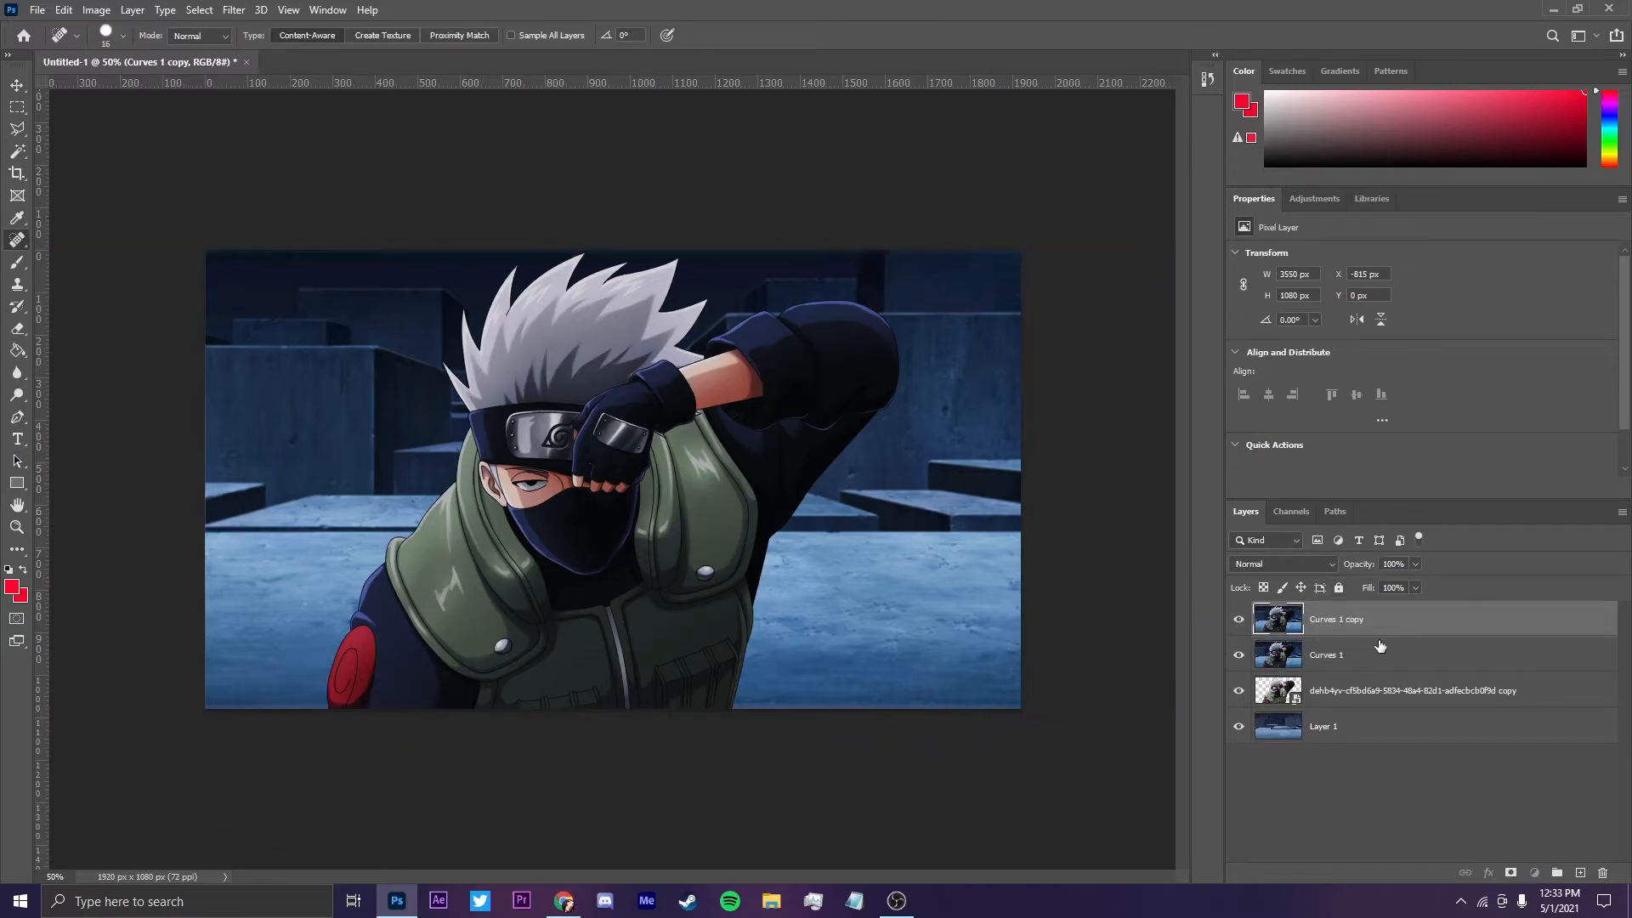
key(ctrl+z)
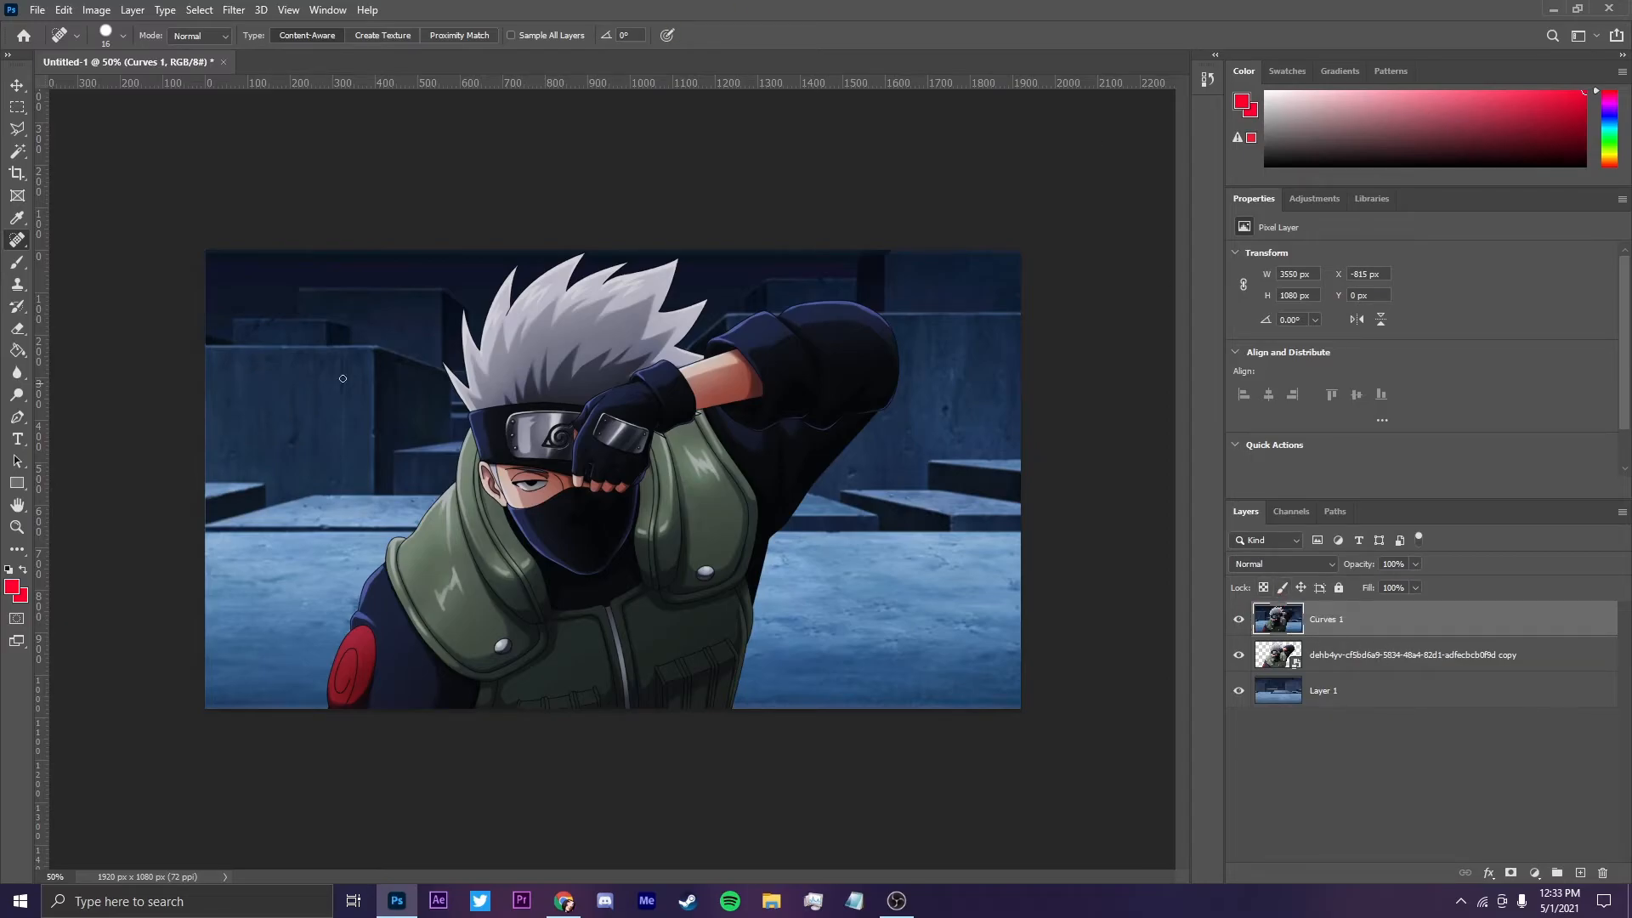
drag(911, 305, 430, 703)
drag(377, 602, 691, 614)
click(17, 463)
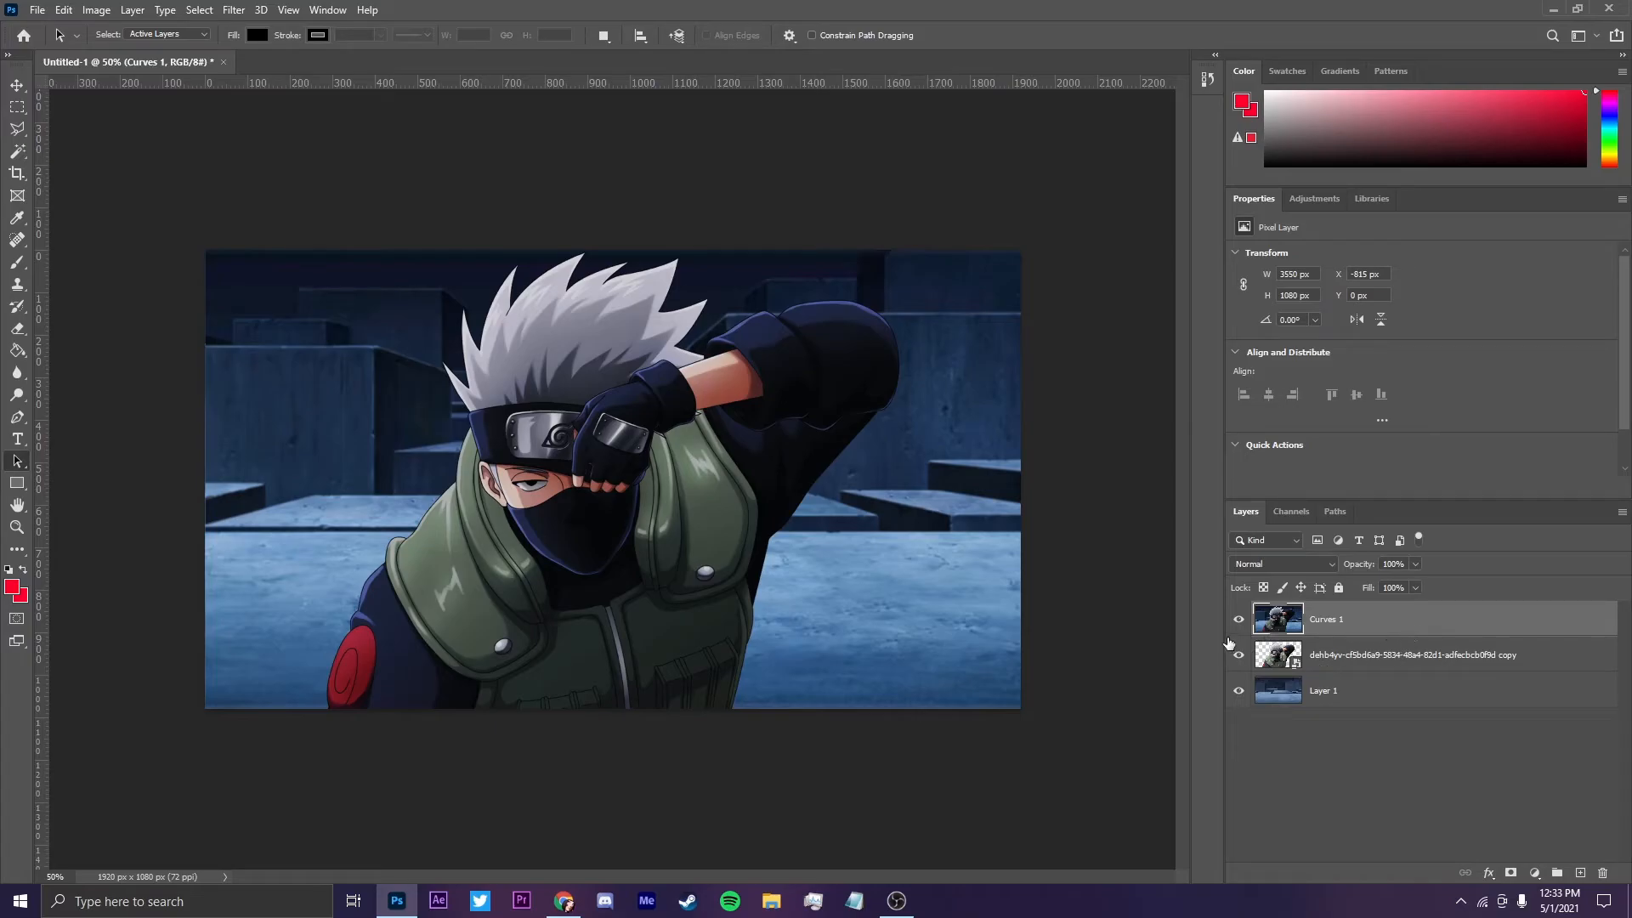
Step: Duplicate the merged Curves 1 layer and apply a Radial Blur to the copy with amount 10, Spin method and Good quality
key(ctrl+j)
click(234, 10)
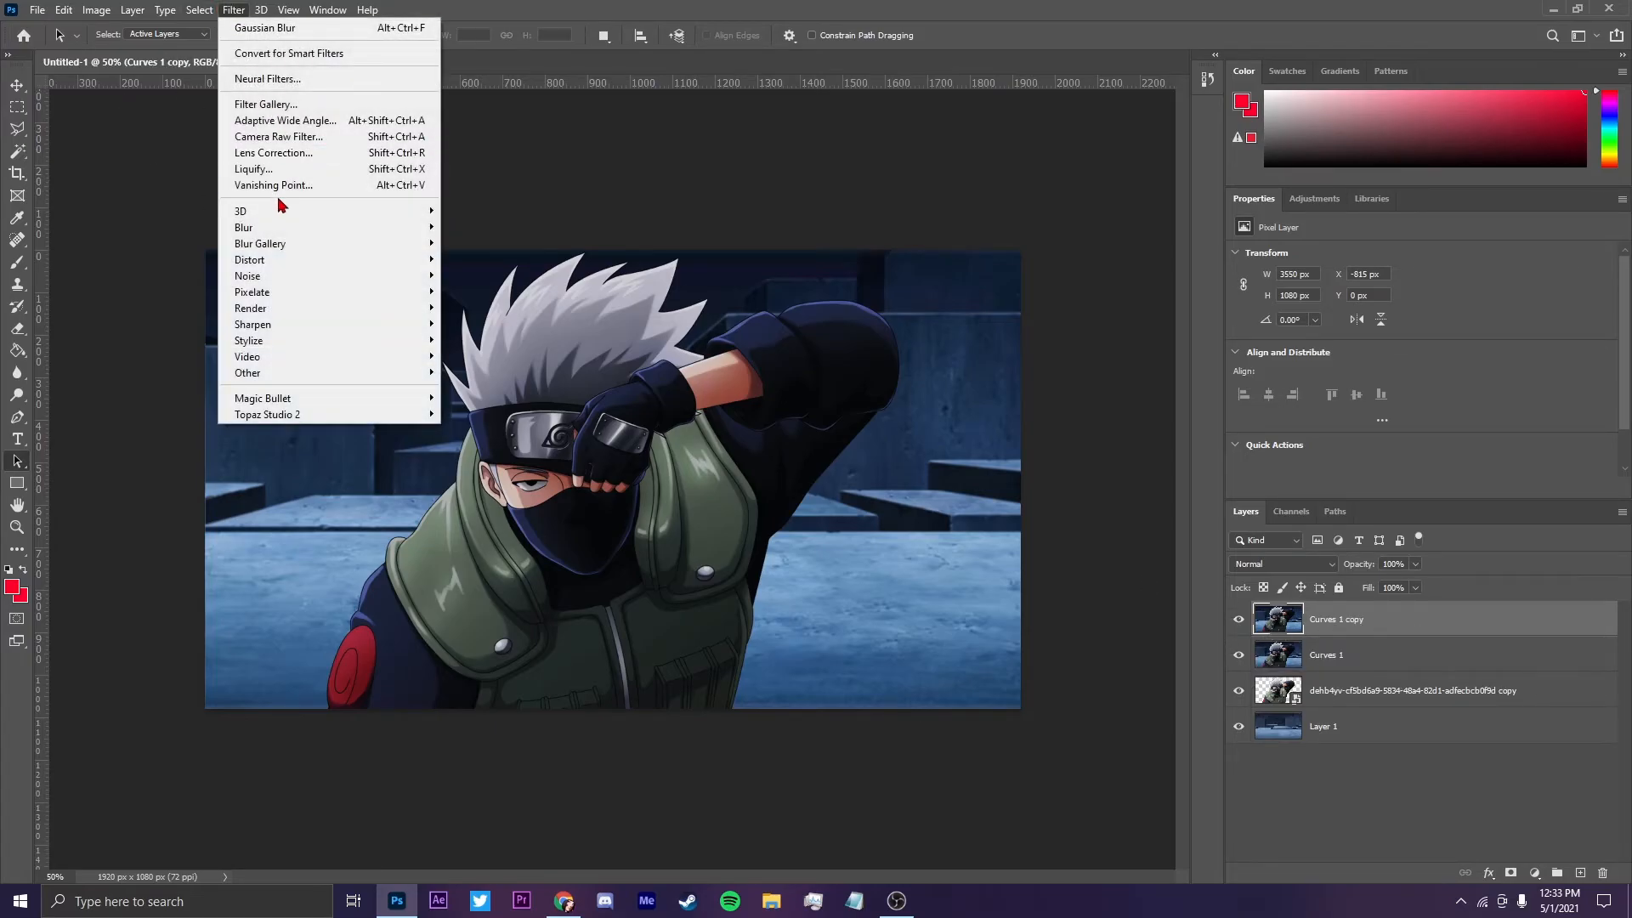
mouse_move(272, 228)
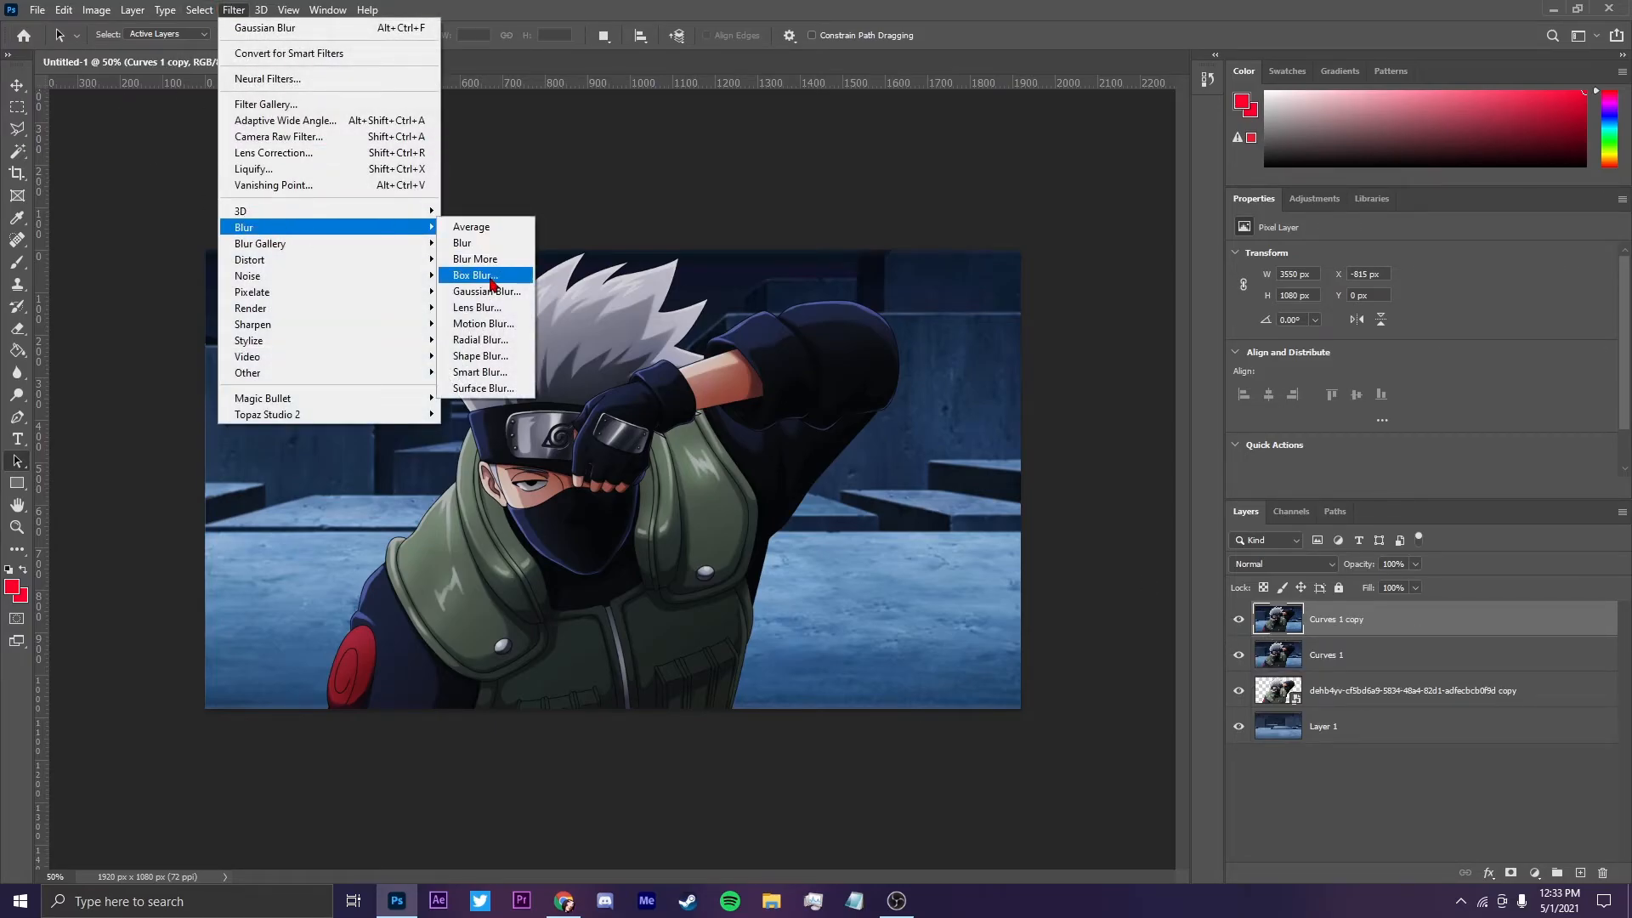
click(495, 348)
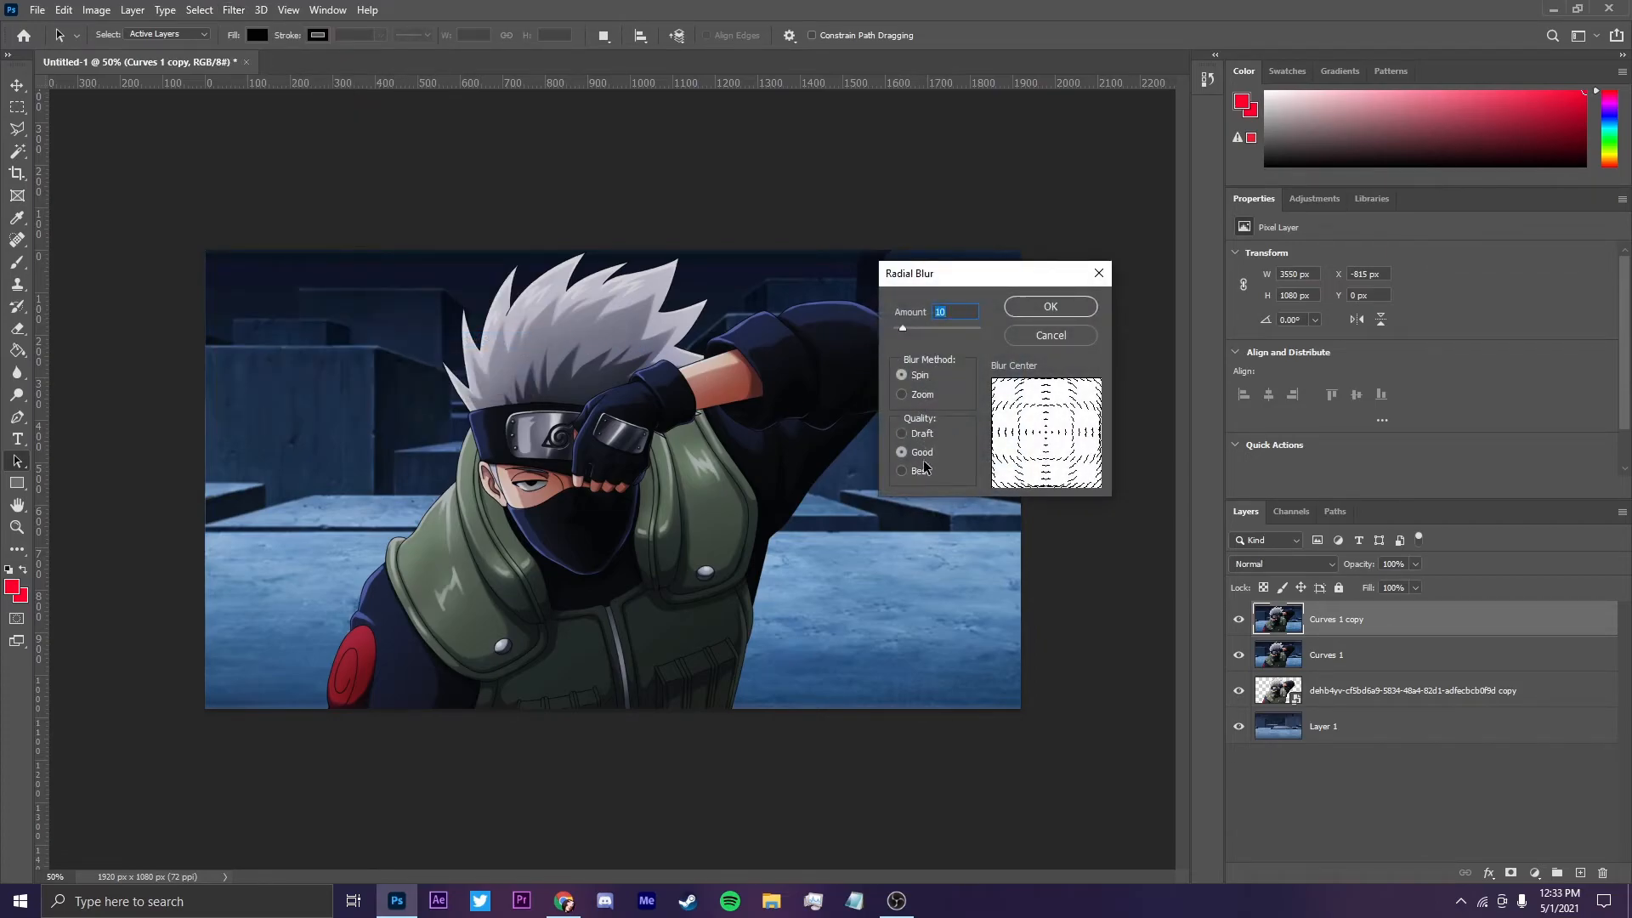
click(1050, 308)
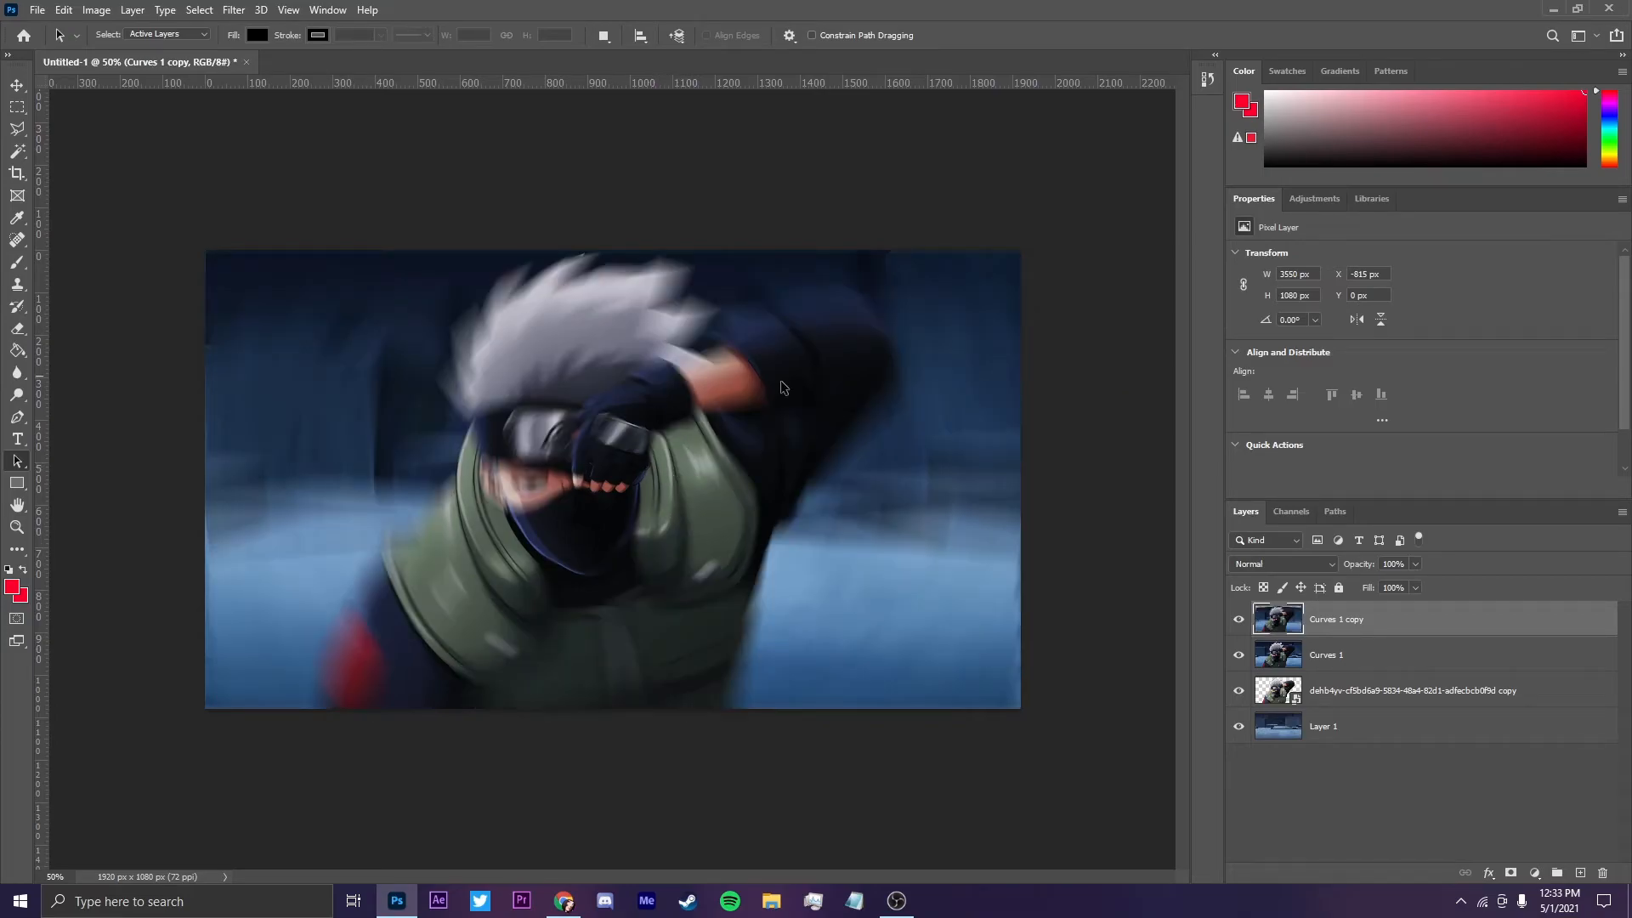
Step: Erase the radial blur over the character on Curves 1 copy using a soft eraser sized 417
key(e)
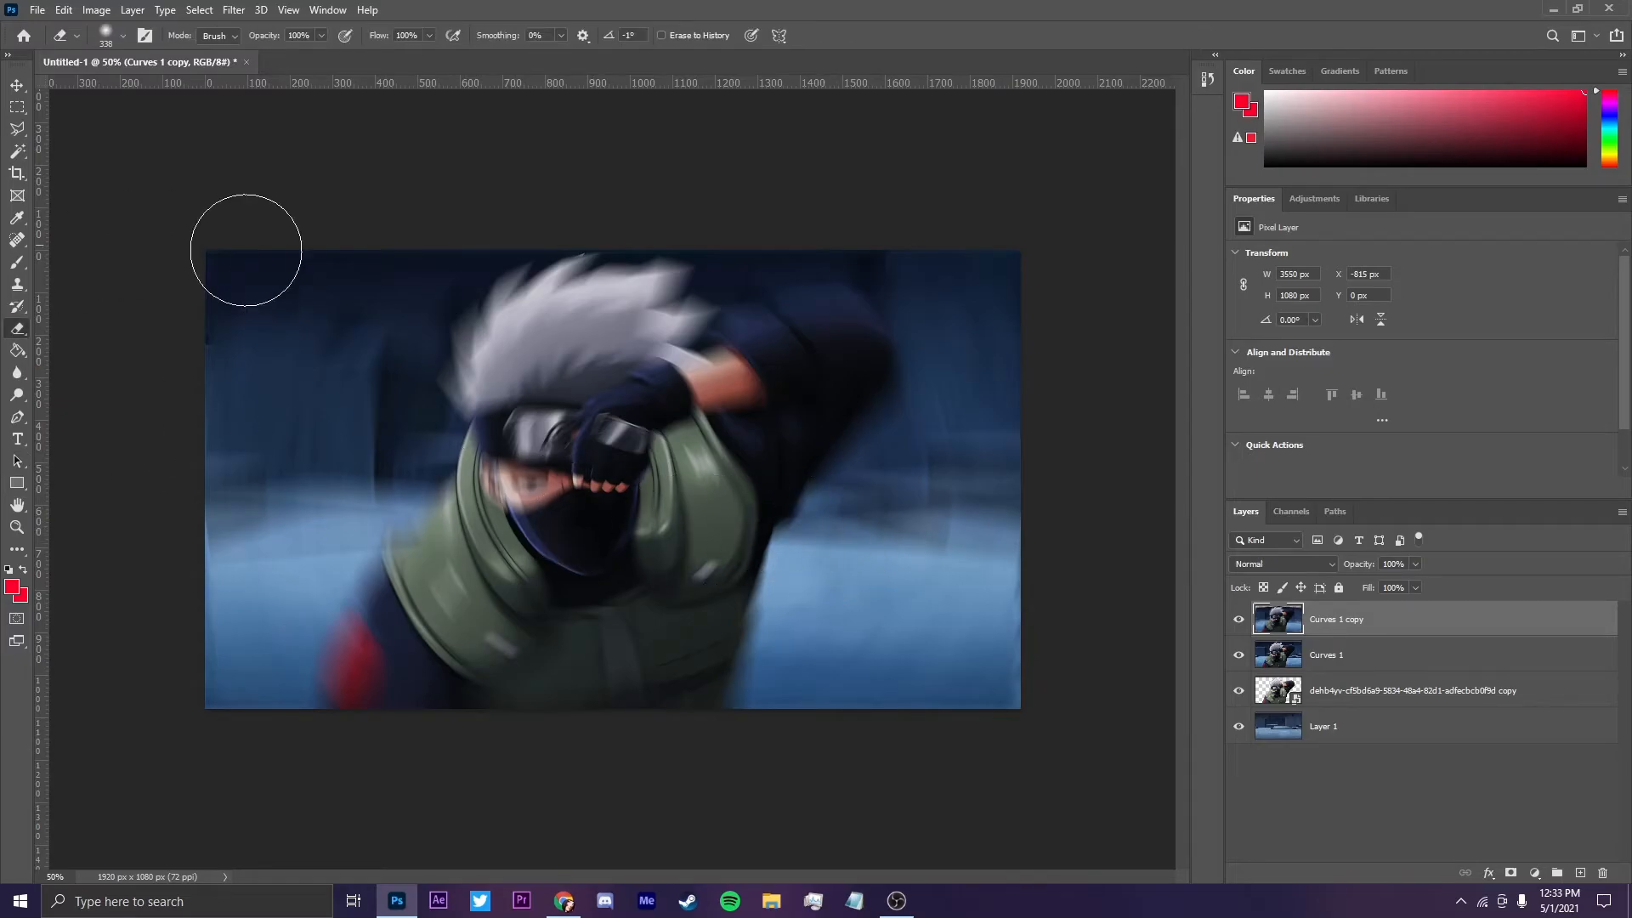
click(111, 37)
drag(185, 91, 187, 88)
click(125, 39)
mouse_move(393, 666)
mouse_down()
mouse_move(458, 677)
mouse_move(555, 550)
mouse_move(522, 408)
mouse_move(599, 338)
mouse_move(646, 411)
mouse_move(720, 427)
mouse_move(805, 391)
mouse_move(690, 502)
mouse_move(696, 622)
mouse_move(578, 720)
mouse_move(502, 737)
mouse_move(433, 648)
mouse_move(529, 551)
mouse_move(547, 355)
mouse_move(591, 456)
mouse_move(690, 480)
mouse_move(702, 503)
mouse_move(713, 557)
mouse_move(671, 710)
mouse_up()
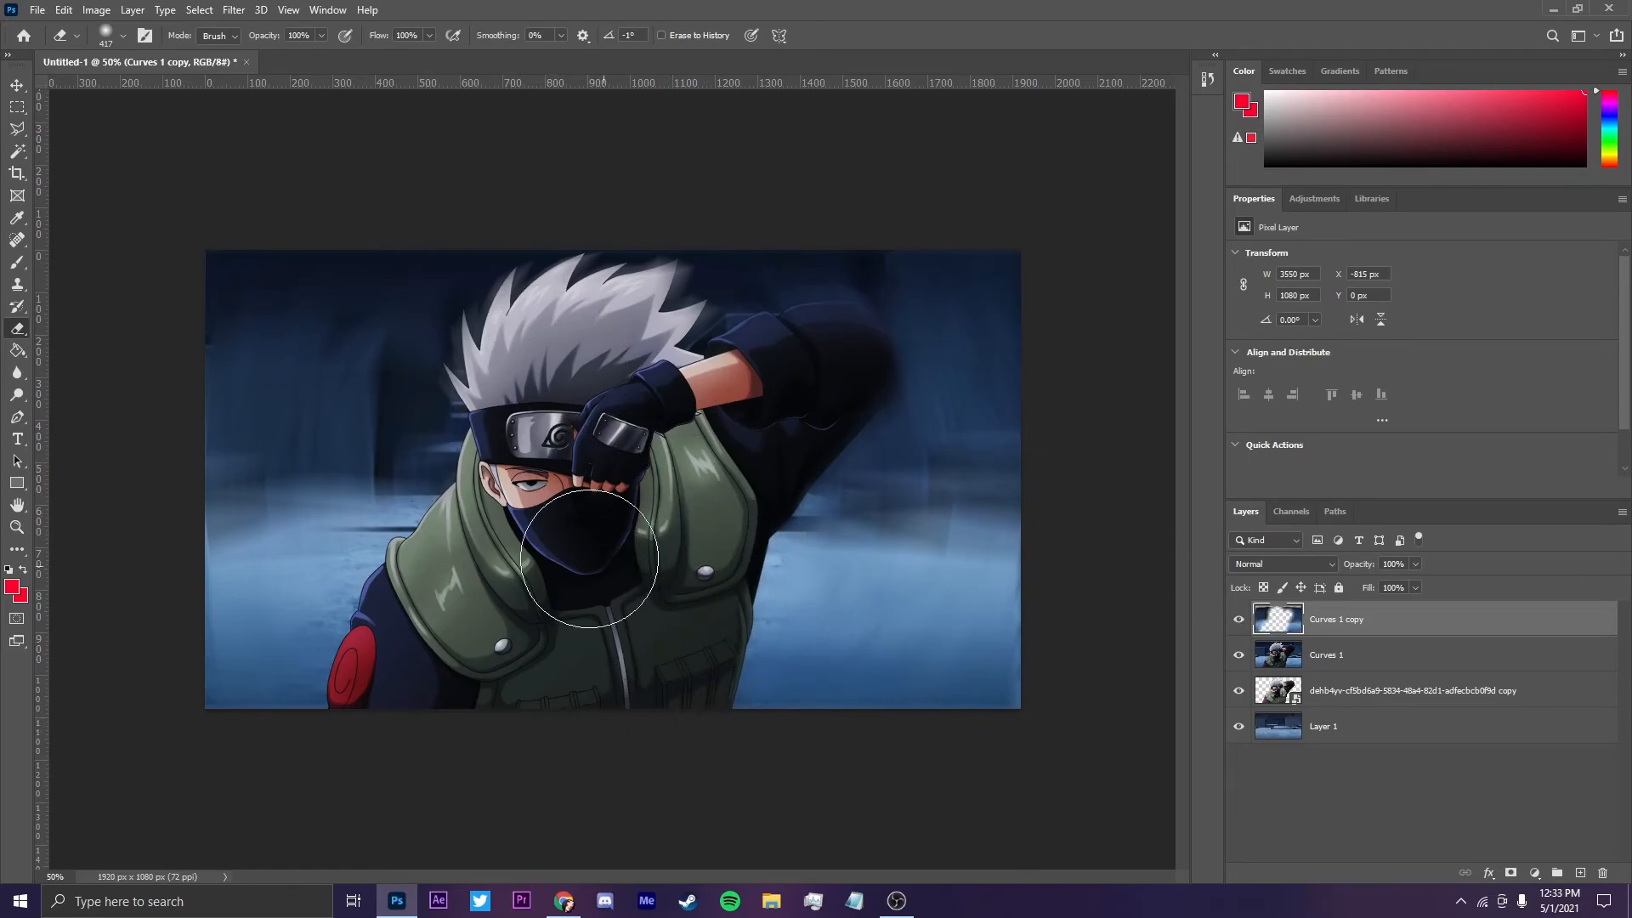
Step: Lower the opacity of Curves 1 copy to 44% and toggle its visibility to judge the blur
drag(1362, 564, 1309, 602)
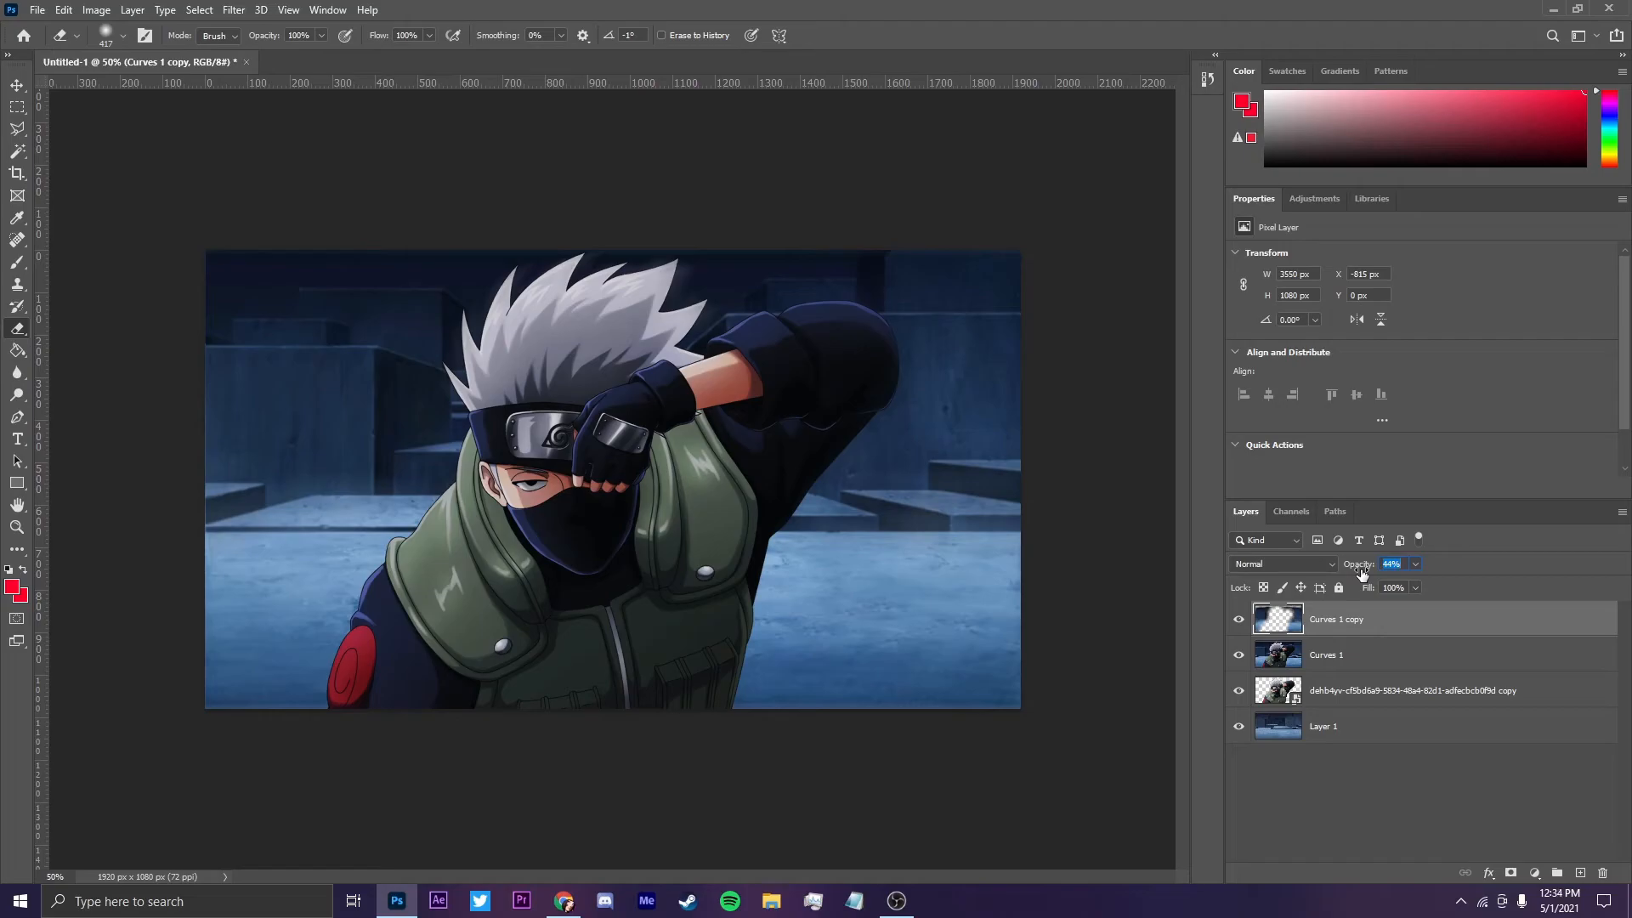
click(1238, 620)
click(1238, 619)
click(1238, 619)
click(1238, 619)
Step: Set the opacity of Curves 1 copy to 77% and compare the image with and without that layer
drag(1358, 567, 1385, 570)
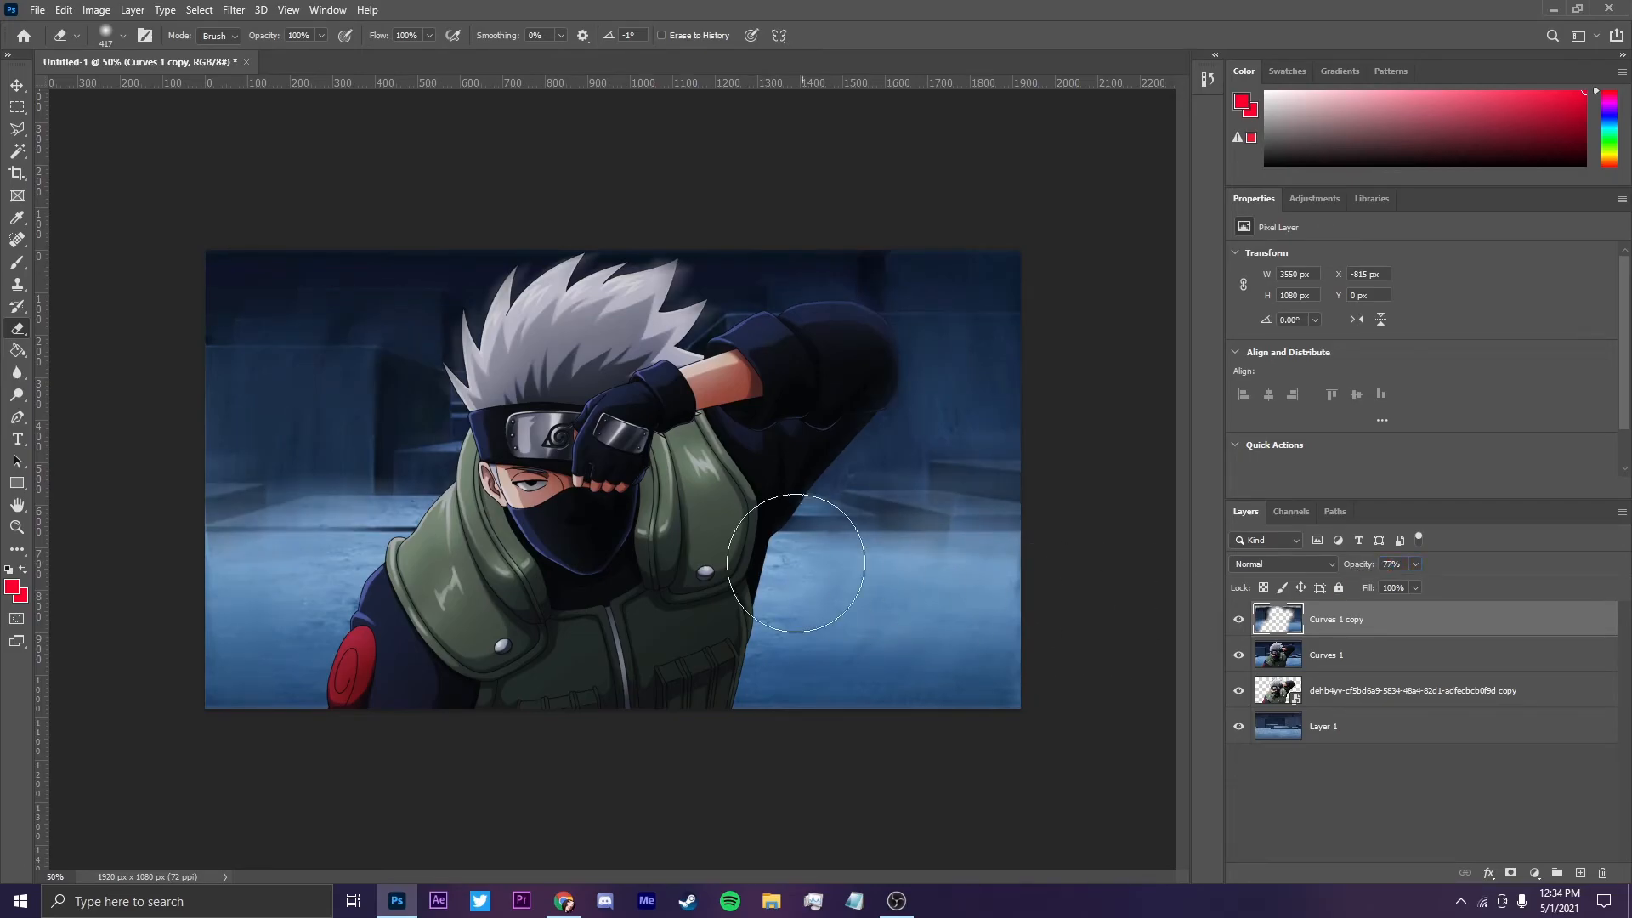
click(1236, 620)
click(1237, 621)
click(1237, 621)
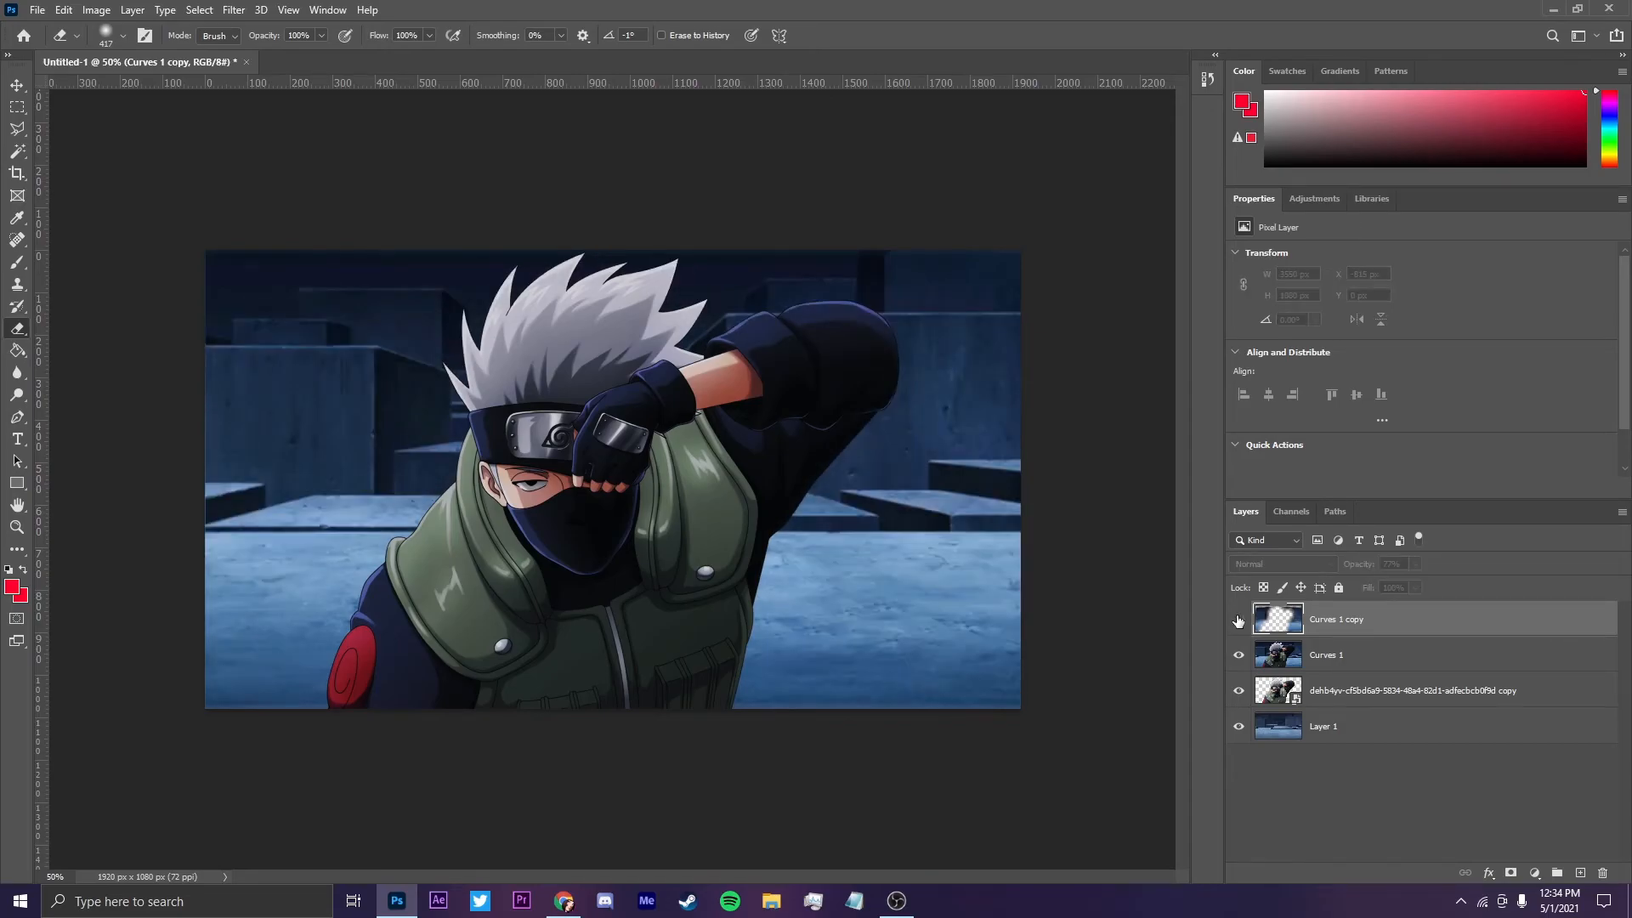
click(1237, 621)
click(1237, 622)
Step: Check the radial blur layer's effect once more and delete Curves 1 copy
click(17, 461)
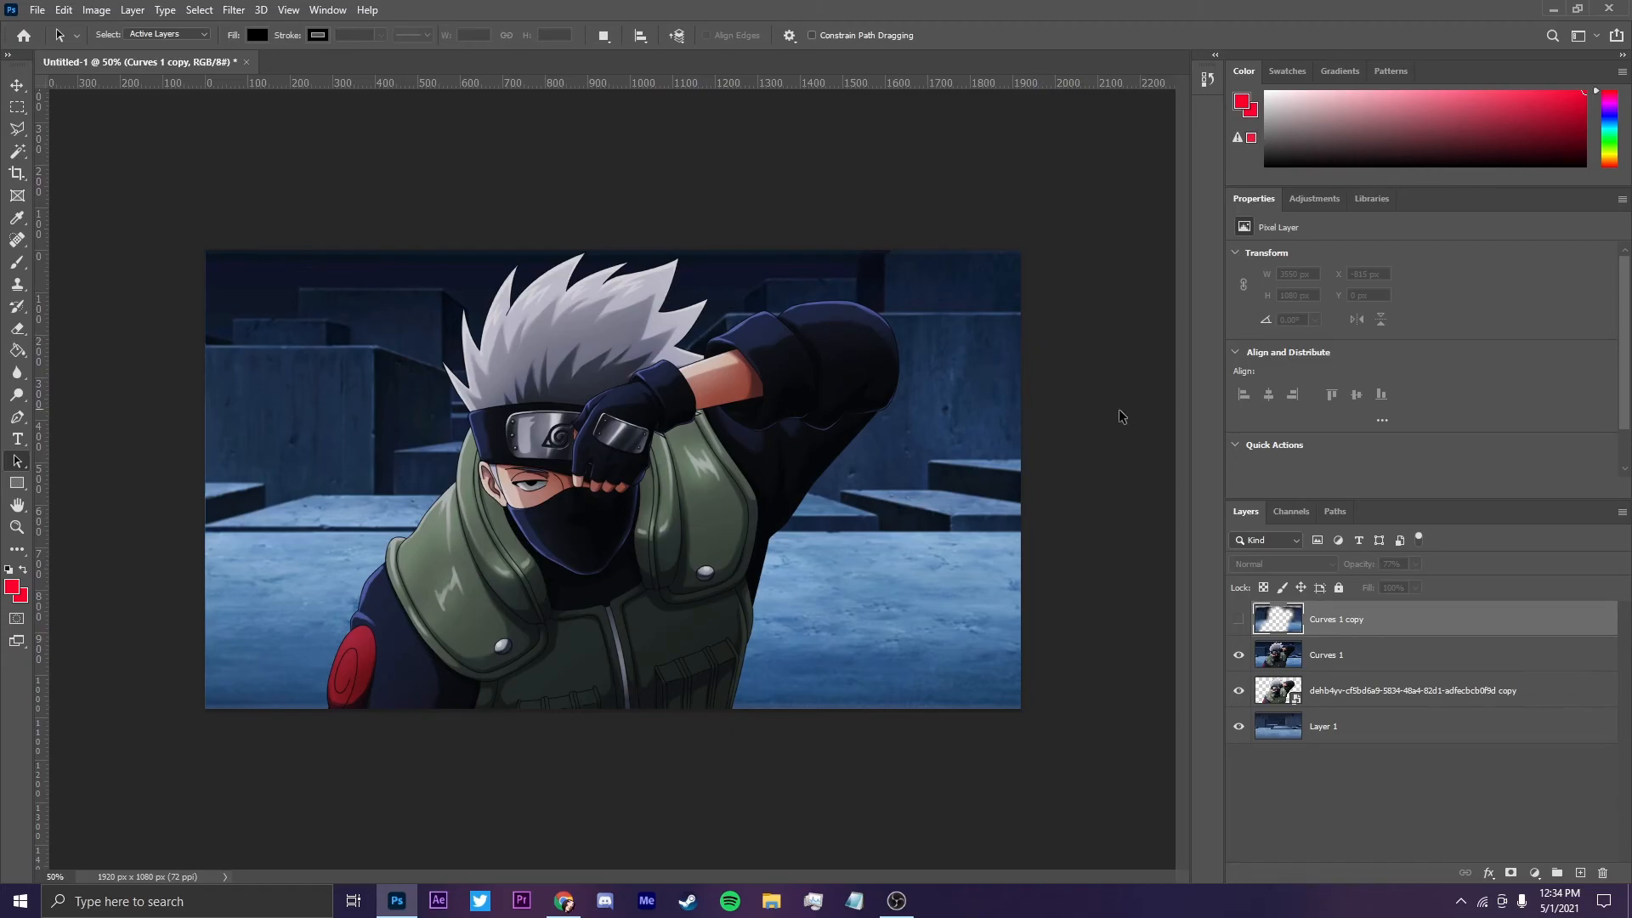
drag(1072, 740, 1103, 755)
mouse_move(1097, 751)
mouse_down()
mouse_move(241, 253)
mouse_move(160, 225)
mouse_move(1113, 769)
mouse_up()
click(1238, 620)
click(1238, 619)
key(Delete)
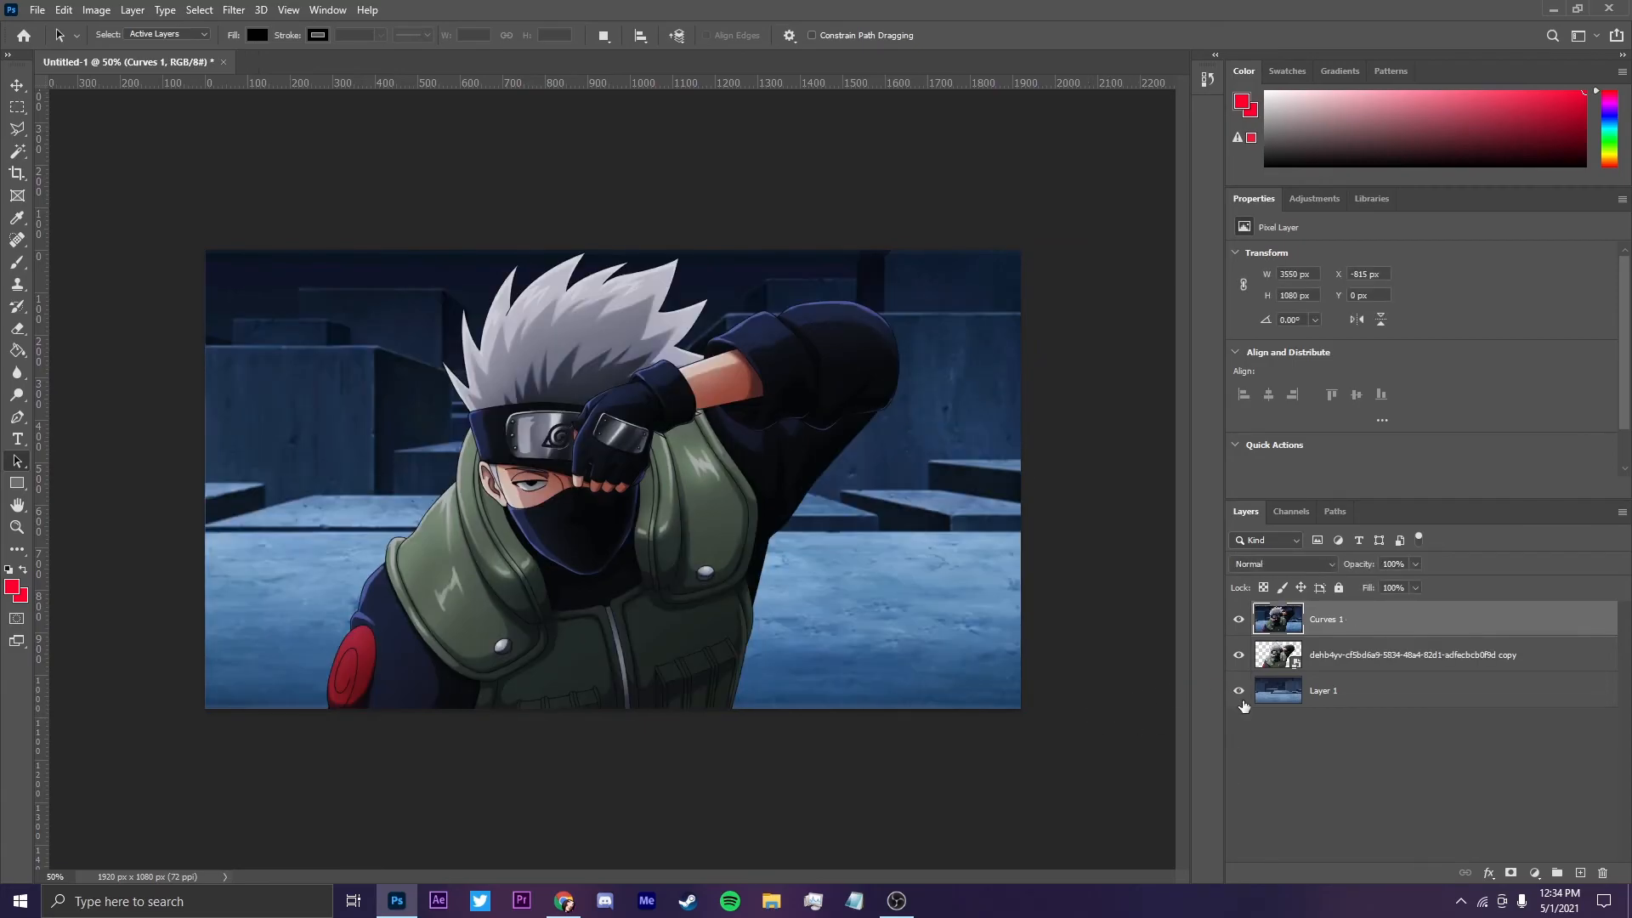
click(1534, 872)
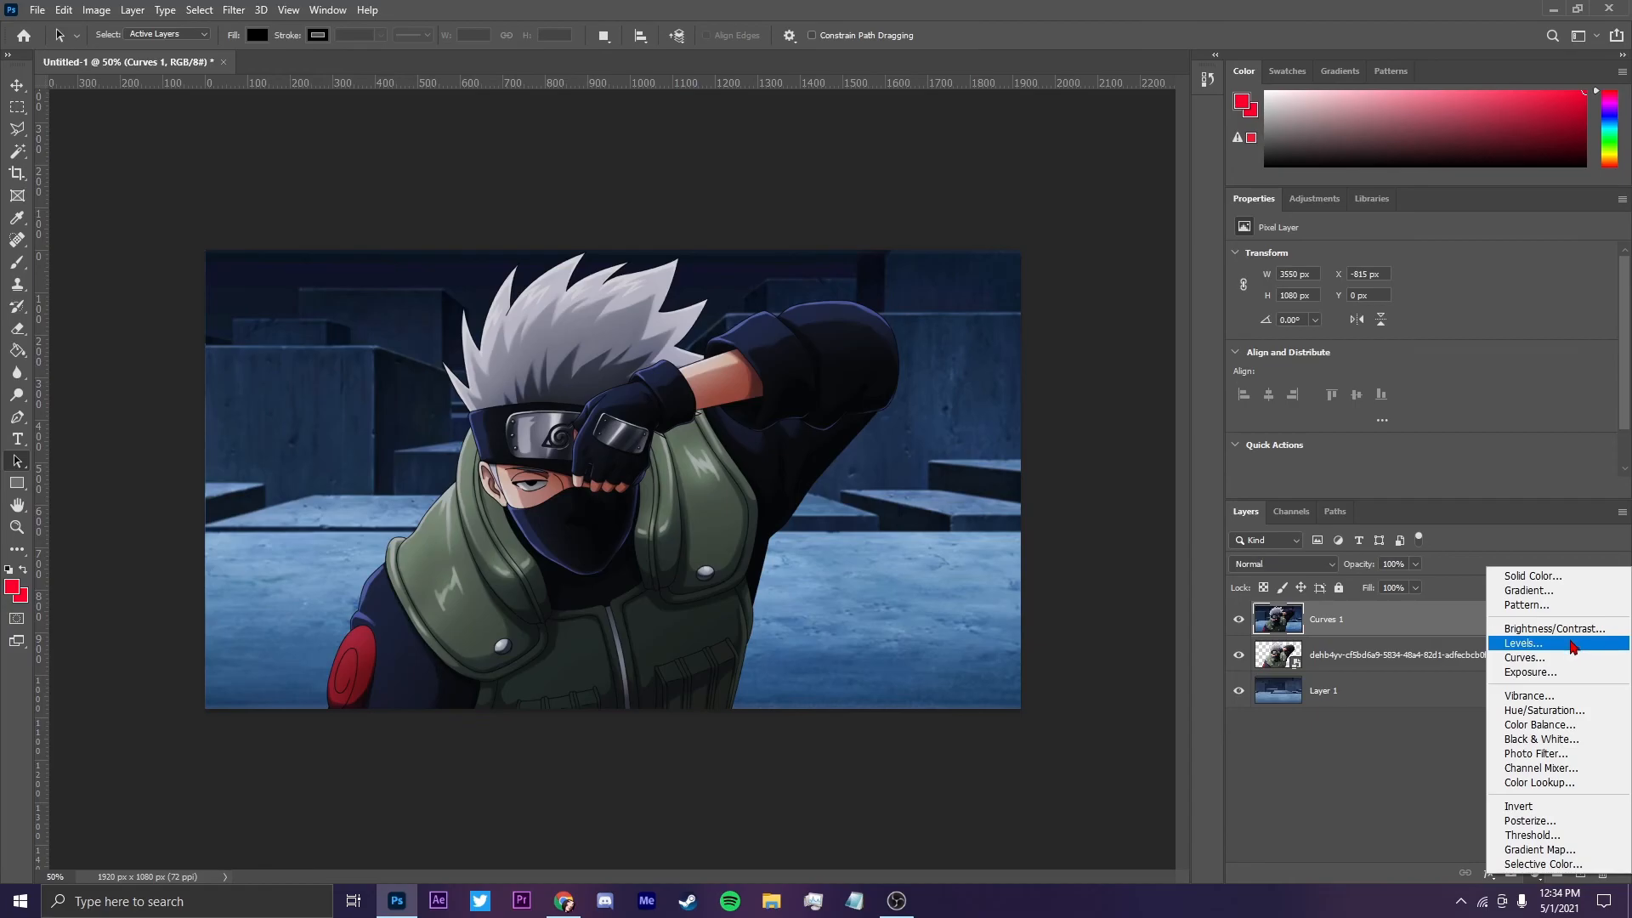
click(1549, 659)
key(Delete)
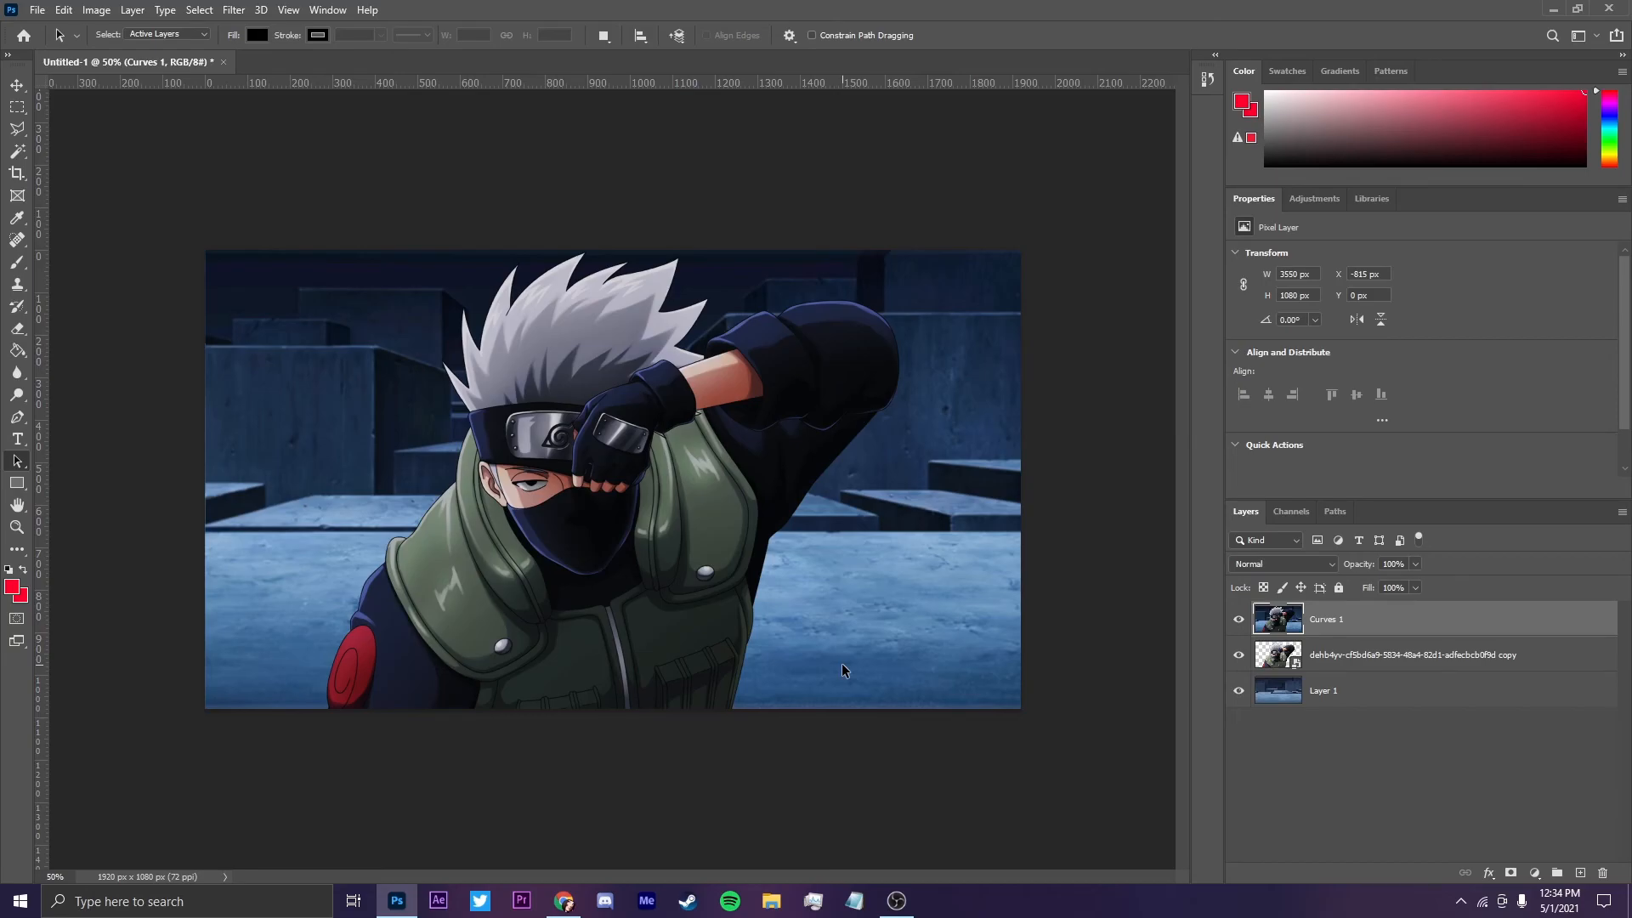
drag(1071, 759, 144, 224)
drag(144, 226, 1084, 759)
drag(168, 225, 1037, 725)
Step: Toggle the merged Curves 1 layer repeatedly to compare the finished blend with the original character and background
click(1238, 619)
click(1238, 620)
click(1237, 621)
click(1238, 621)
click(1237, 620)
click(1238, 621)
drag(981, 216, 918, 211)
click(897, 901)
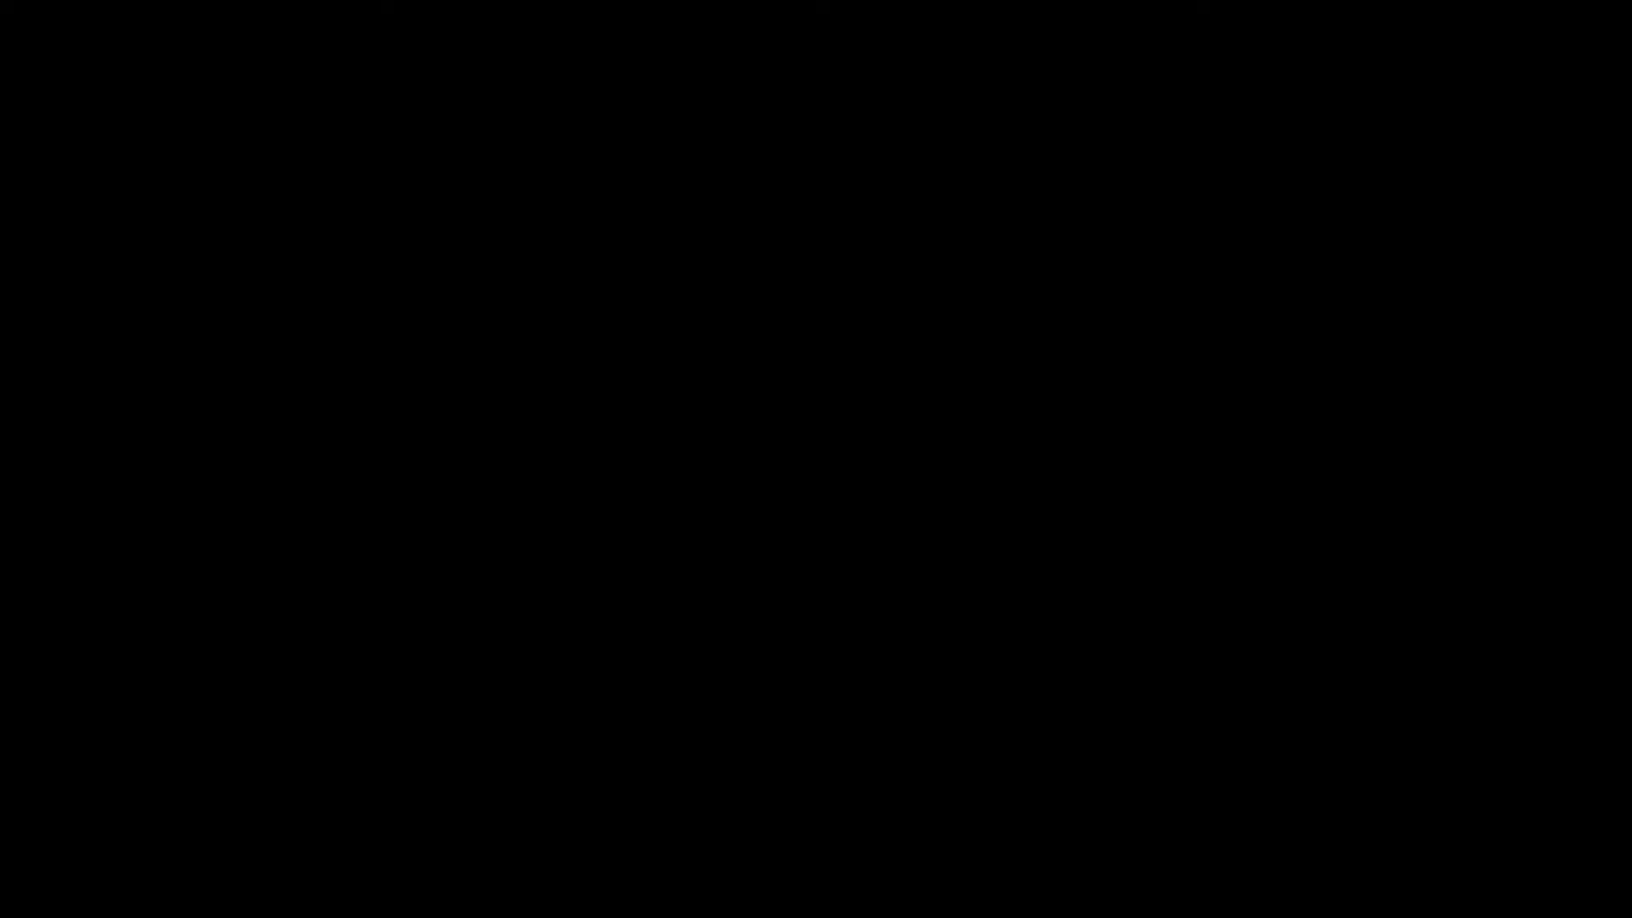